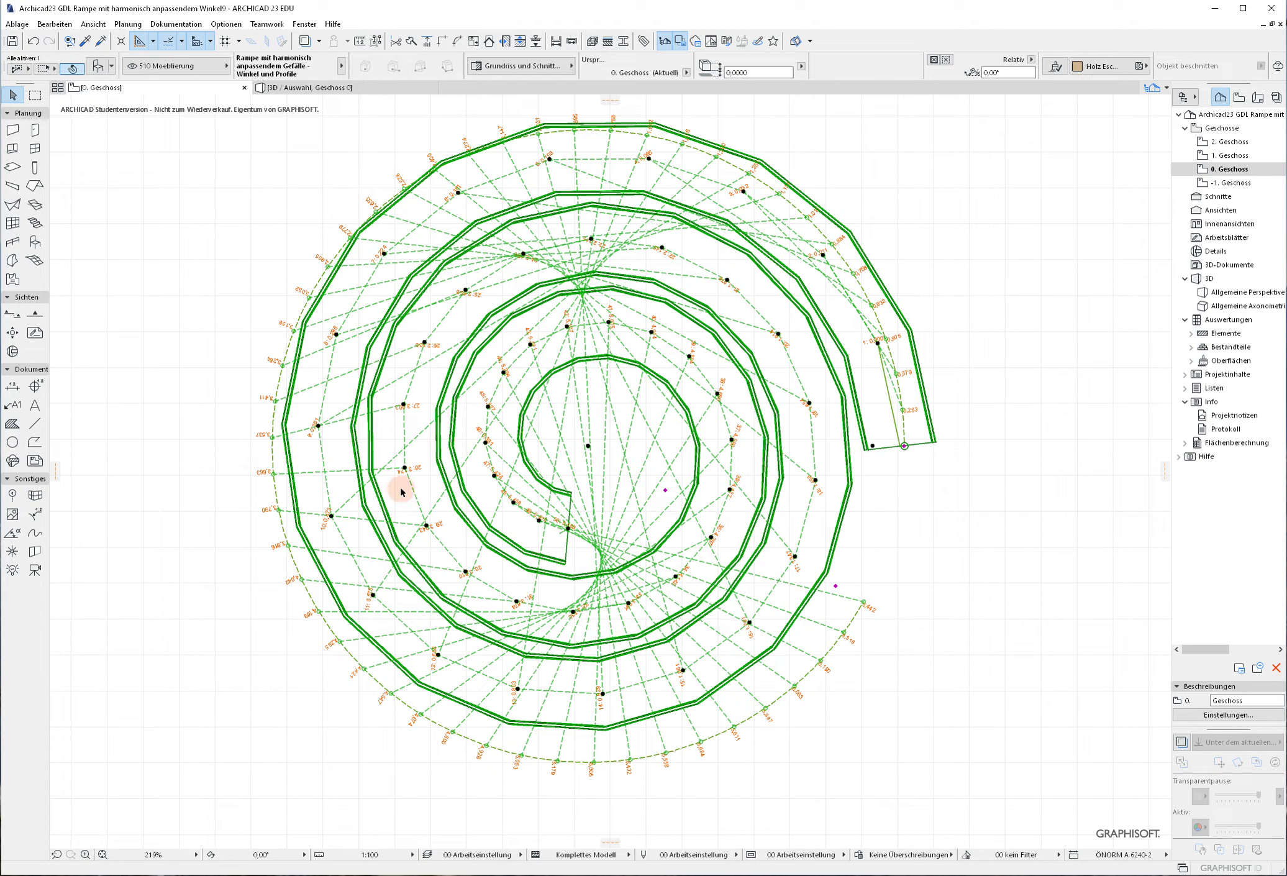
Step: Turn off Grundriss-Bemassung in the spiral ramp's Darstellung settings and apply the change
double_click(735, 598)
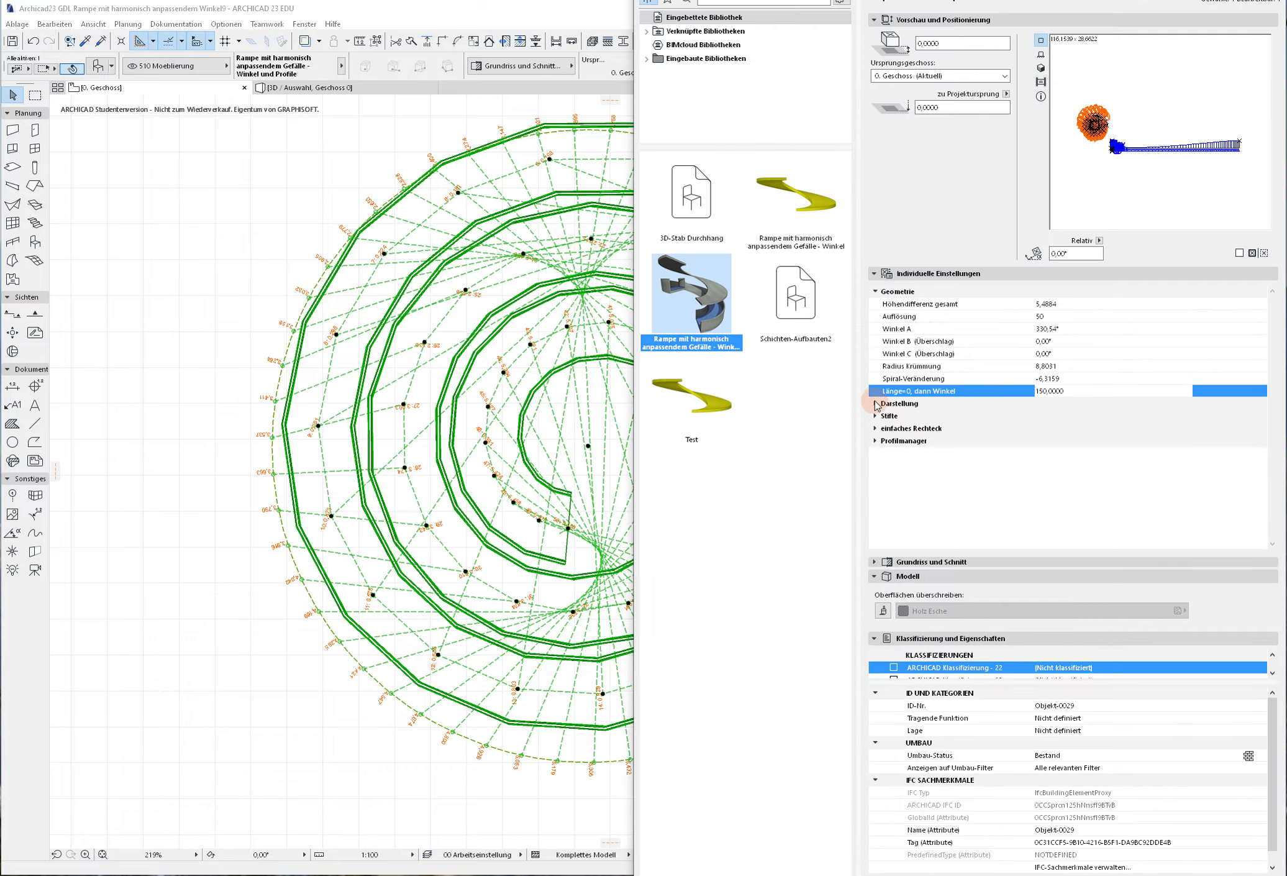
click(876, 404)
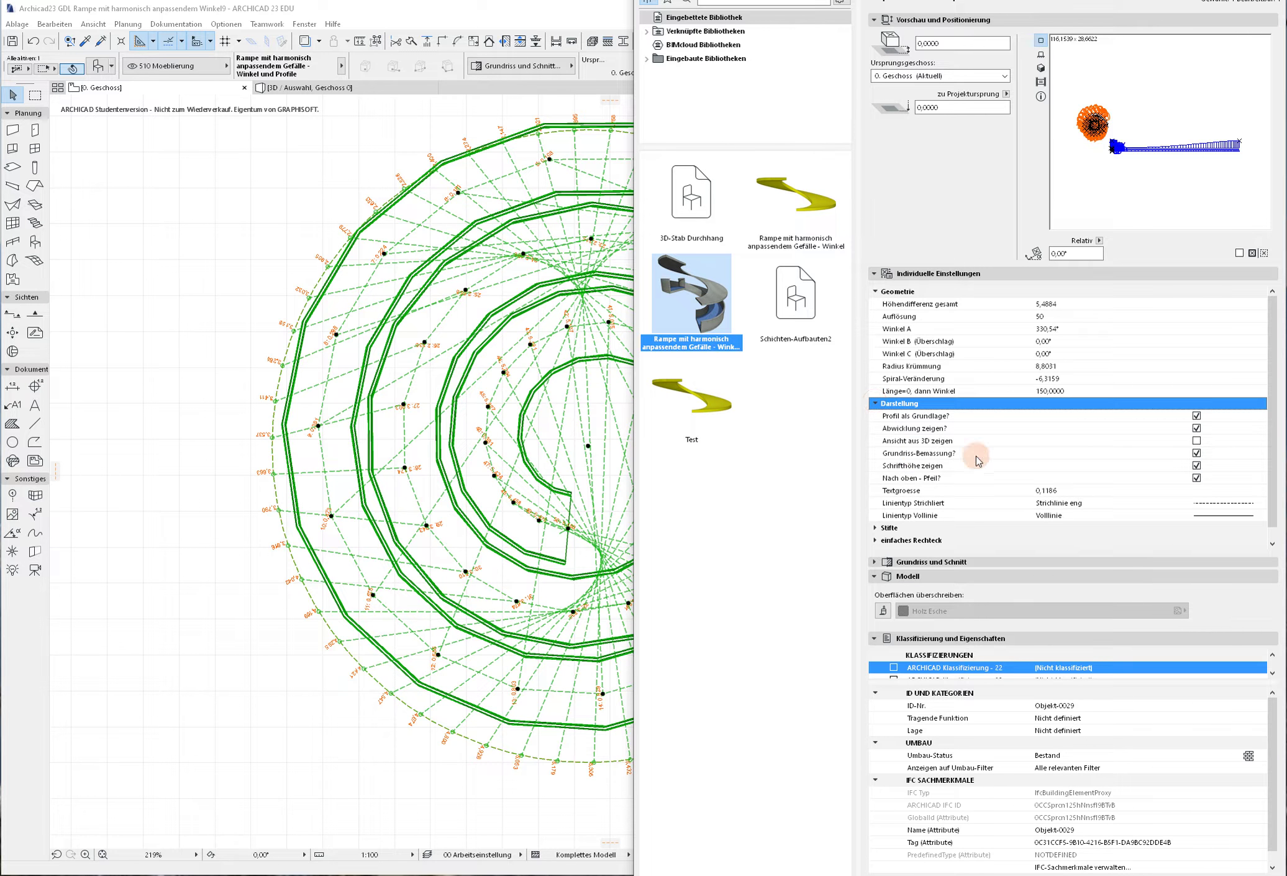
click(1195, 455)
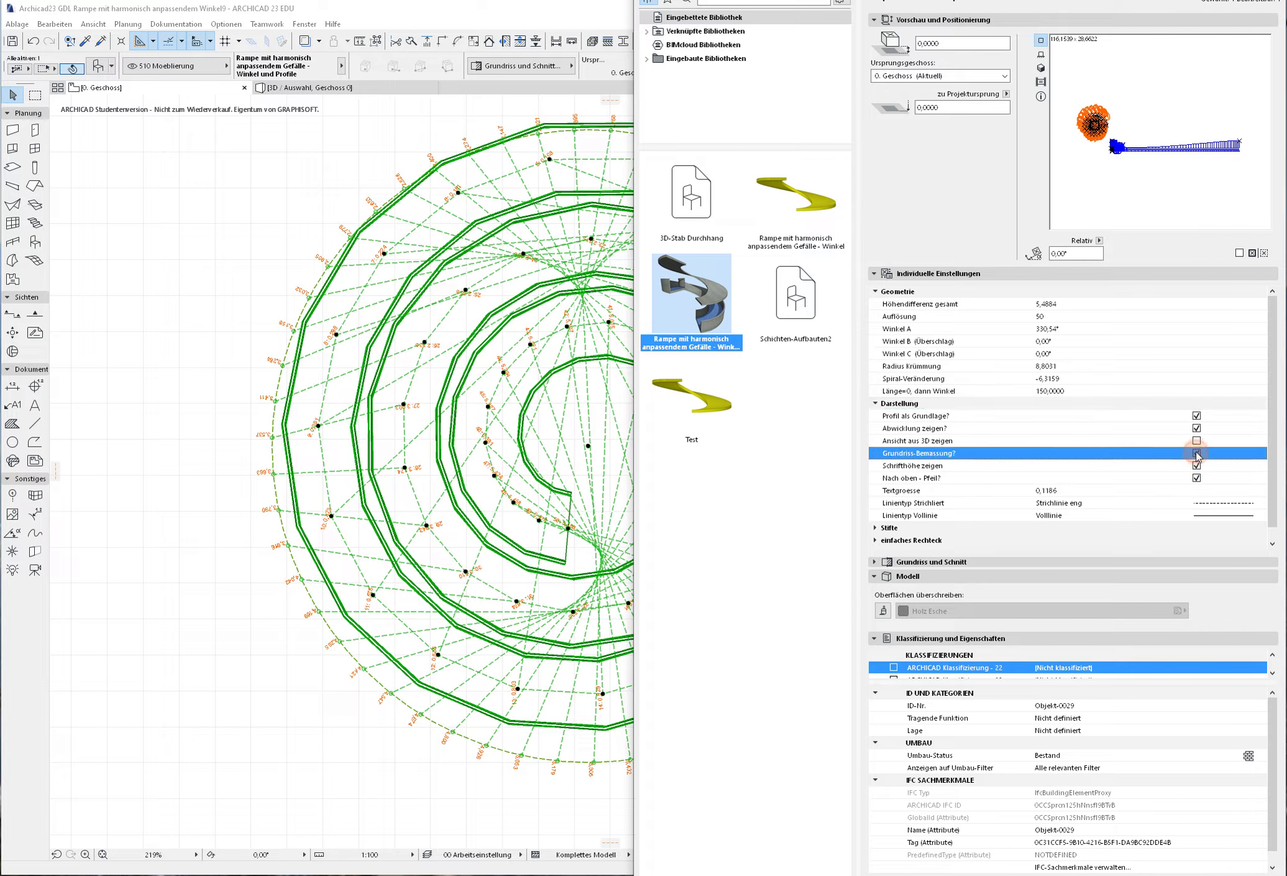
key(Return)
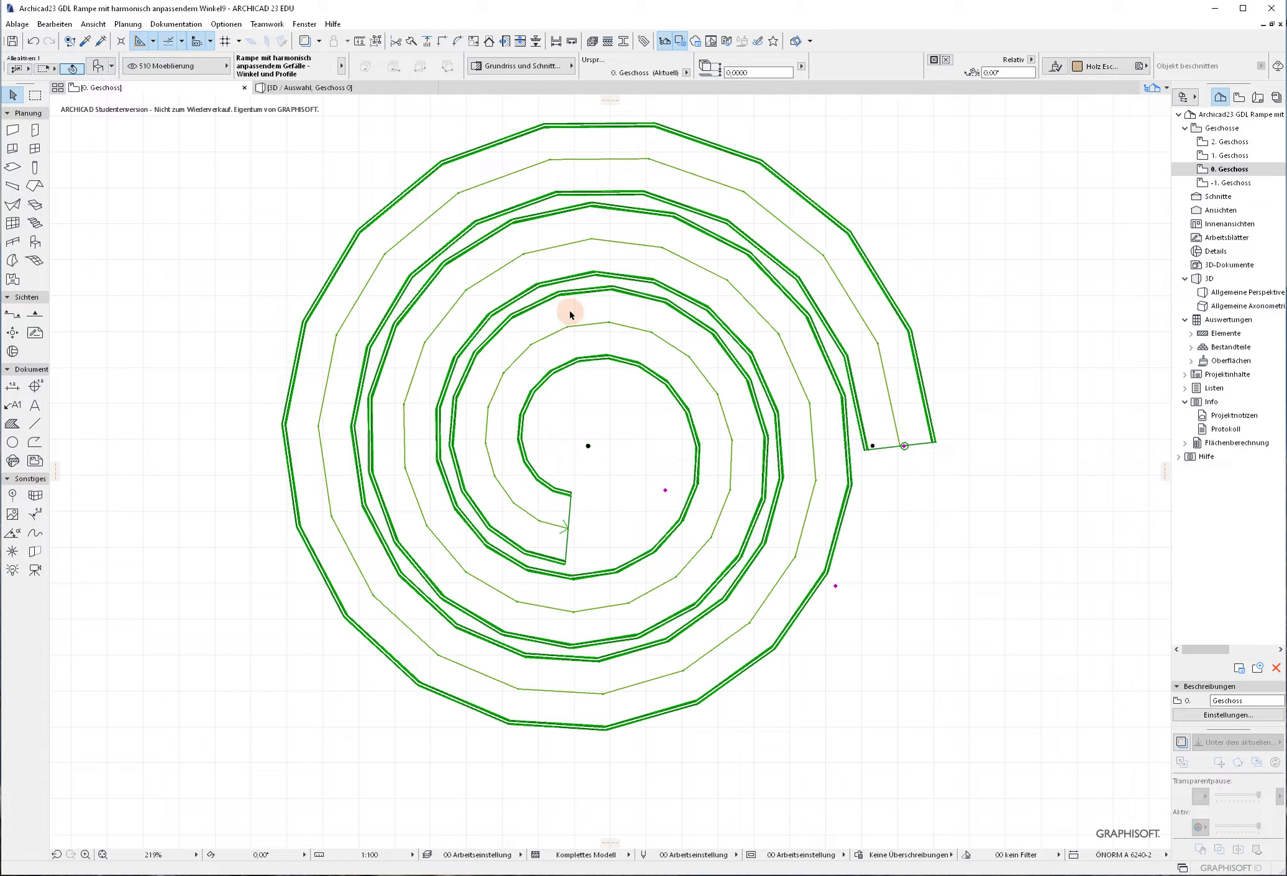
Step: Show the spiral ramp in the 3D window, deselect it and examine it from several angles
key(F3)
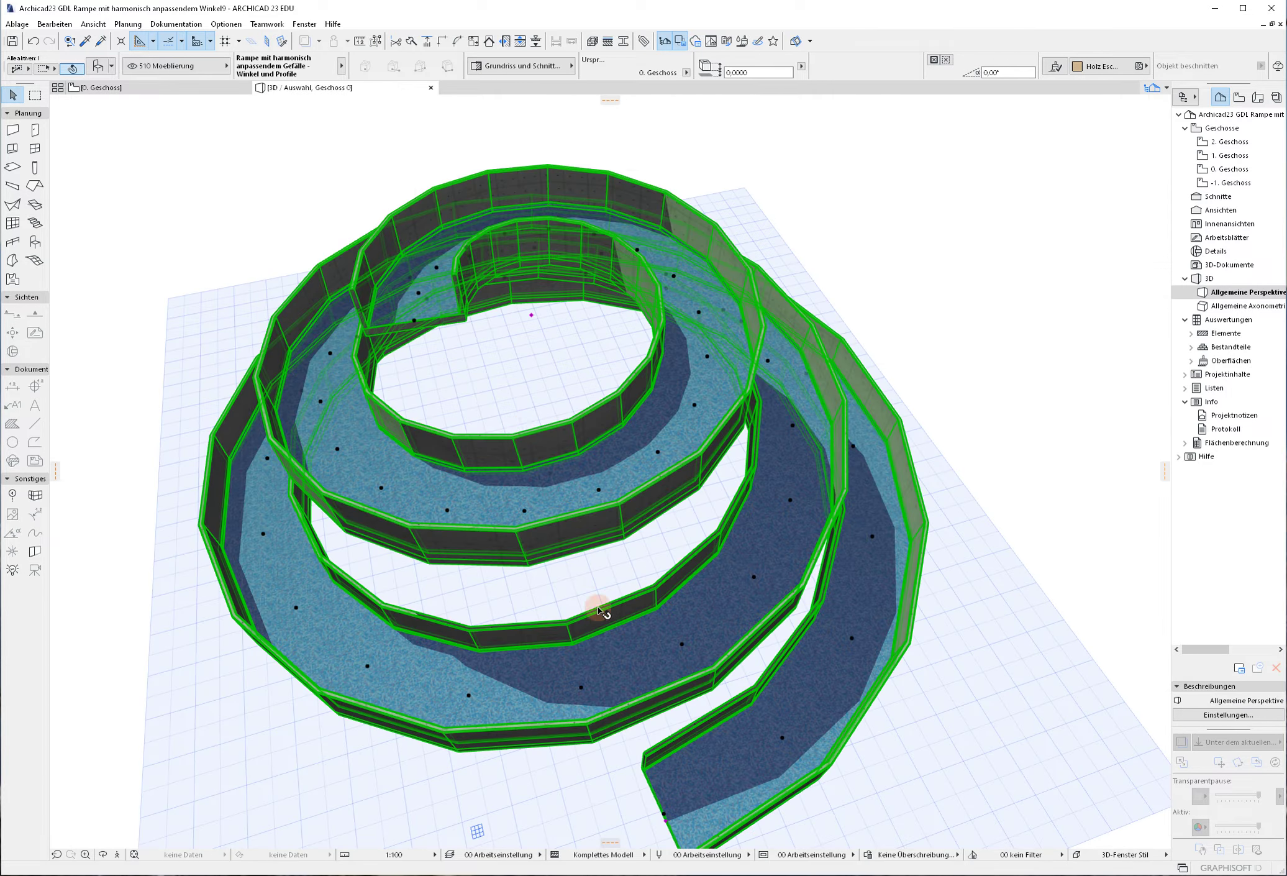
click(959, 600)
shift+middle_drag(959, 600, 853, 374)
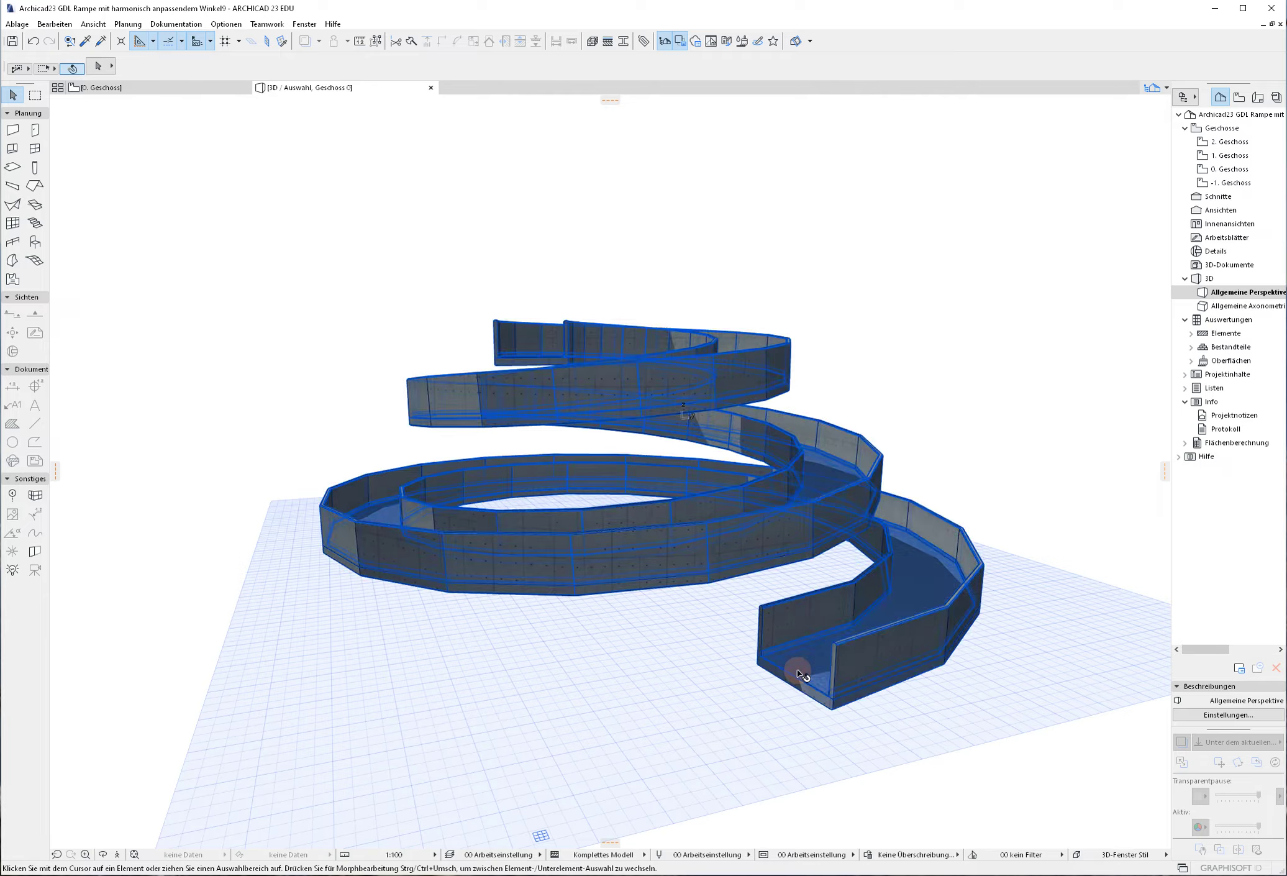
shift+middle_drag(779, 677, 746, 655)
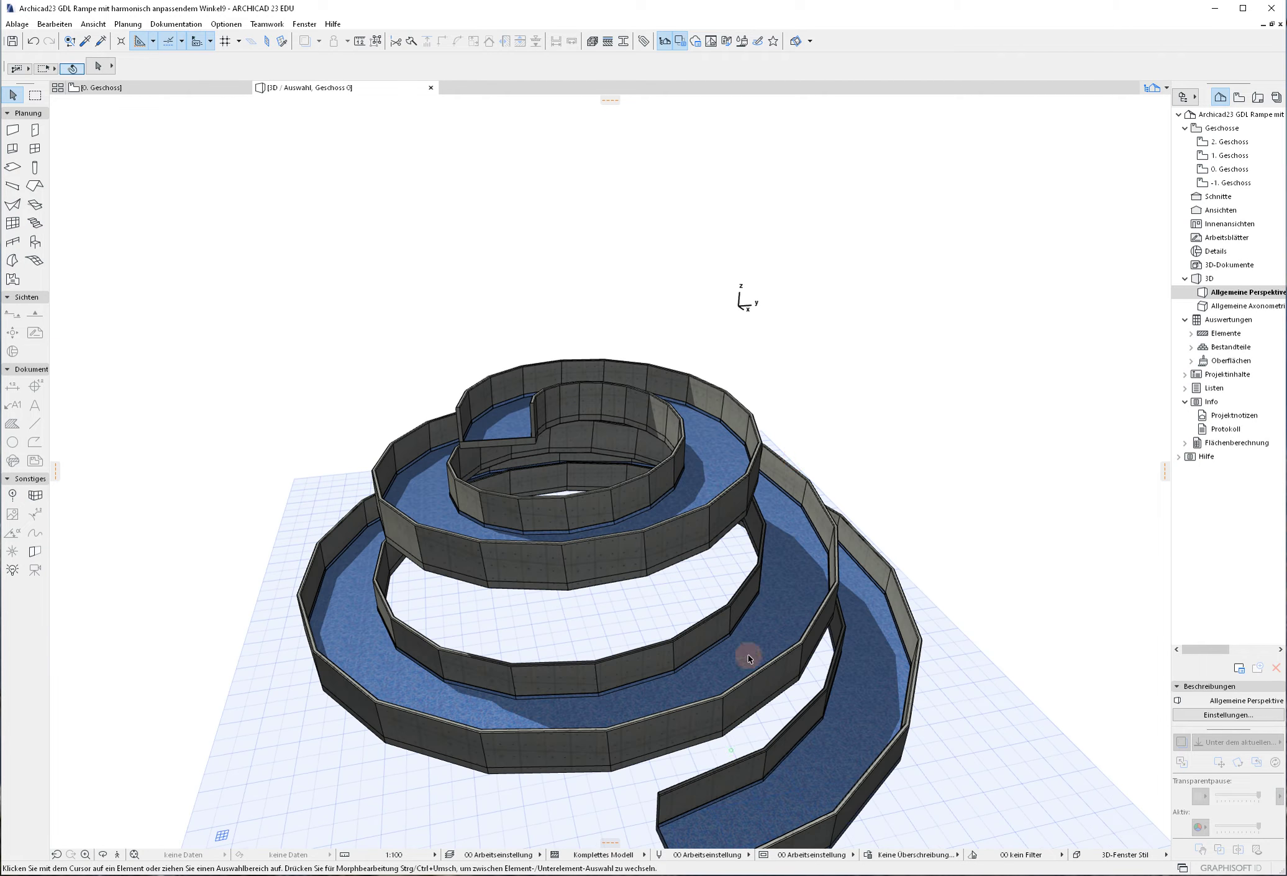
Step: Set the ramp's Auflösung to 200 in its object settings and apply it
click(611, 471)
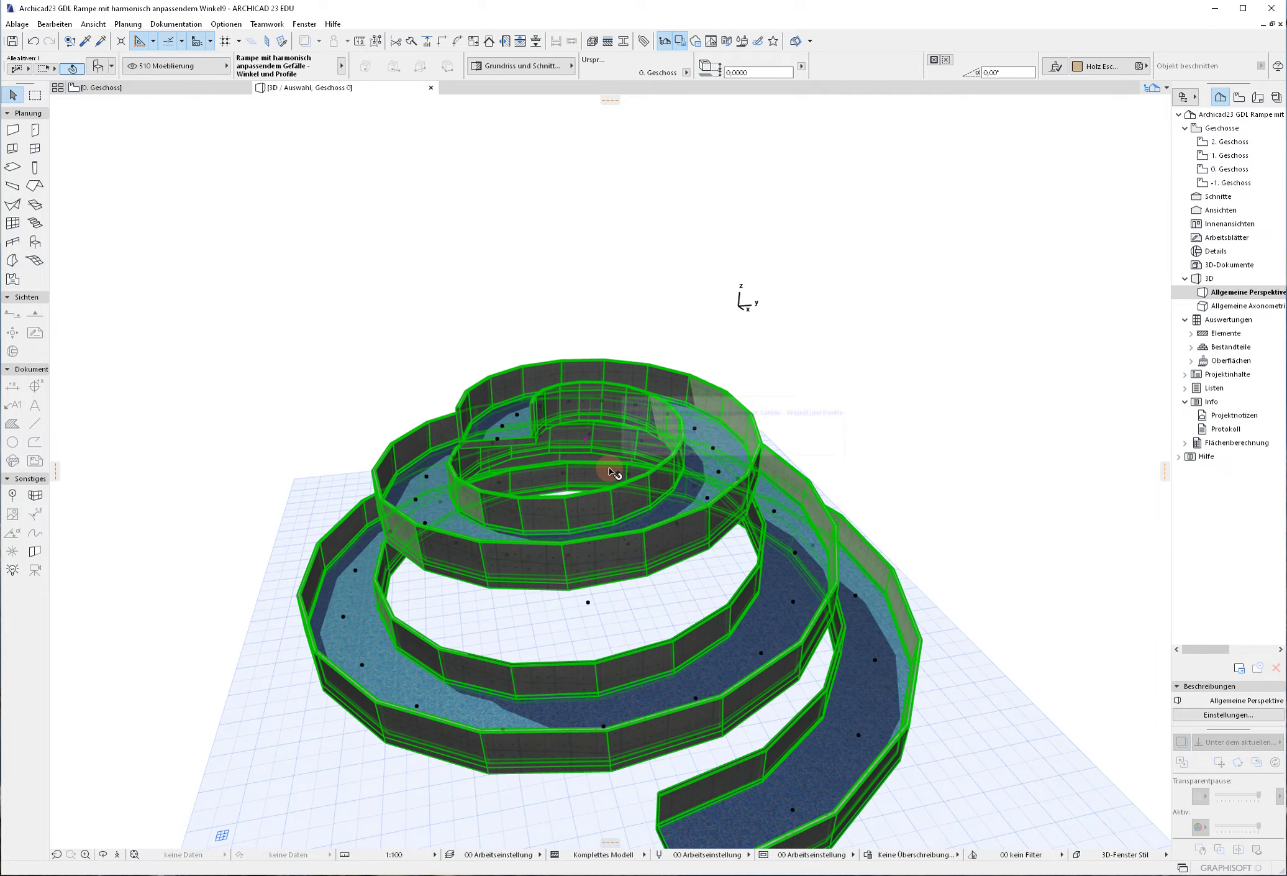
double_click(611, 471)
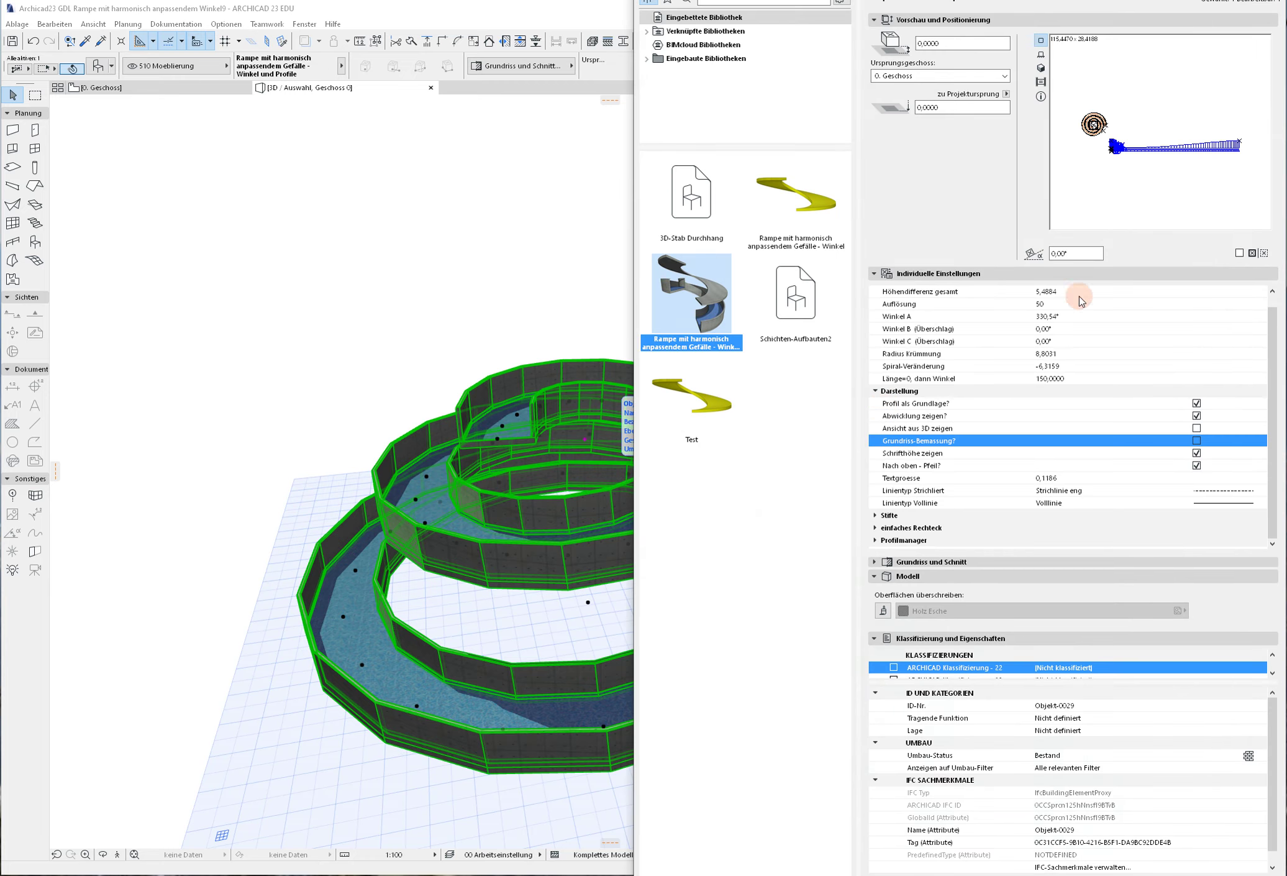
click(1052, 304)
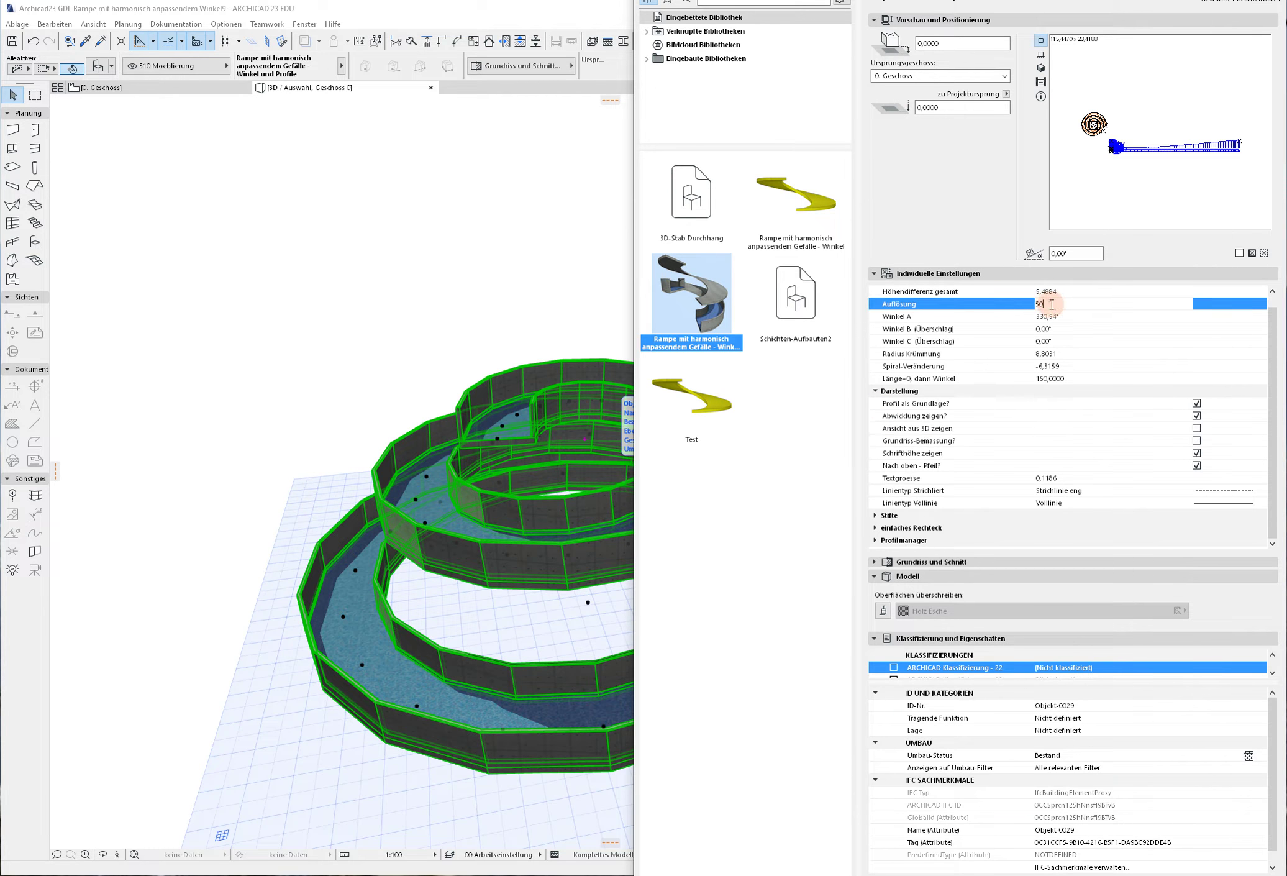
click(996, 304)
click(1218, 870)
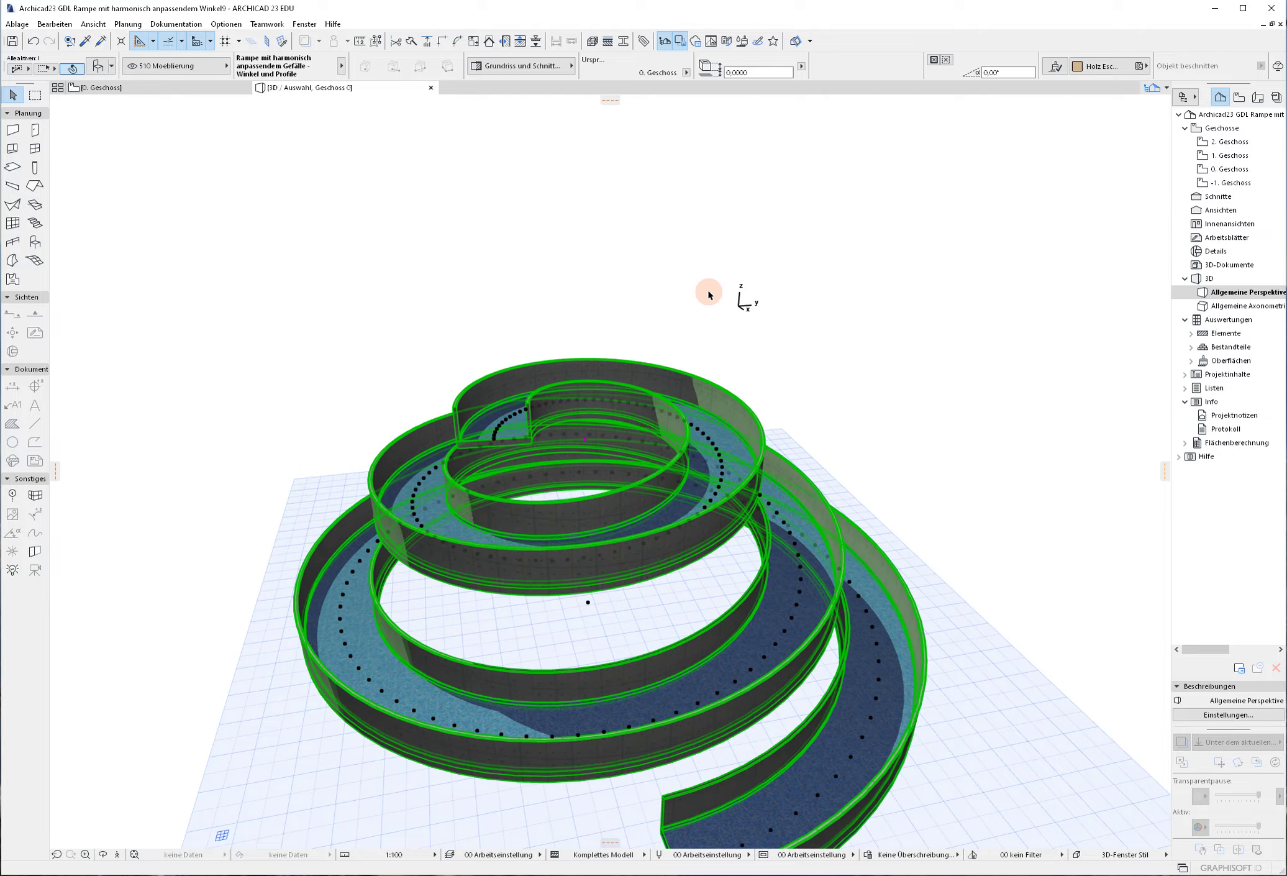
Step: Set the ramp's Länge parameter to 0 so its extent follows the angle, and apply the settings
click(928, 595)
mouse_move(974, 589)
shift+middle_down()
mouse_move(919, 517)
mouse_move(495, 524)
mouse_move(923, 557)
shift+middle_up()
mouse_move(615, 523)
shift+middle_down()
mouse_move(759, 613)
mouse_move(1015, 572)
mouse_move(1071, 377)
mouse_move(977, 396)
mouse_move(417, 365)
mouse_move(247, 476)
mouse_move(534, 603)
mouse_move(843, 481)
mouse_move(777, 777)
mouse_move(709, 860)
mouse_move(771, 790)
mouse_move(756, 365)
mouse_move(753, 422)
shift+middle_up()
click(752, 420)
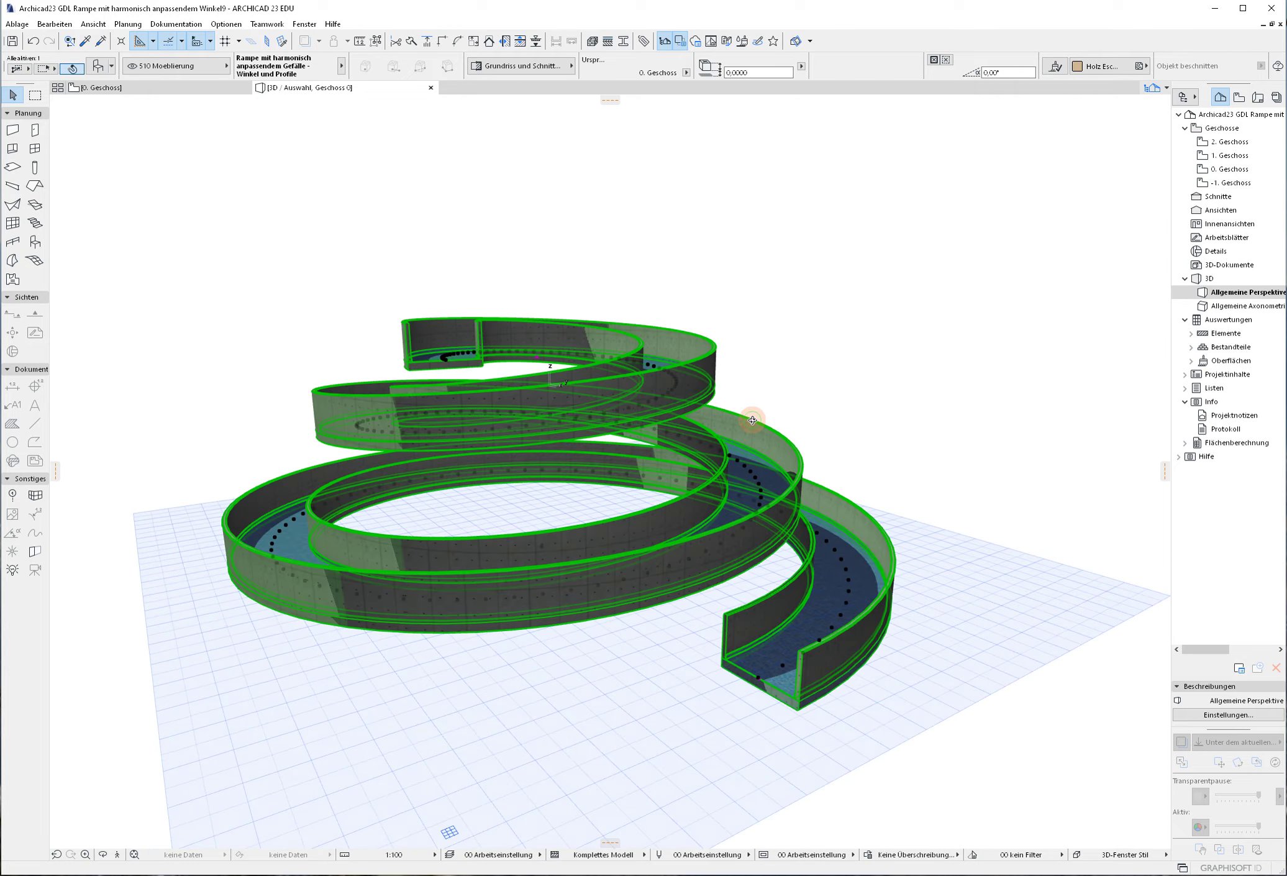
double_click(752, 420)
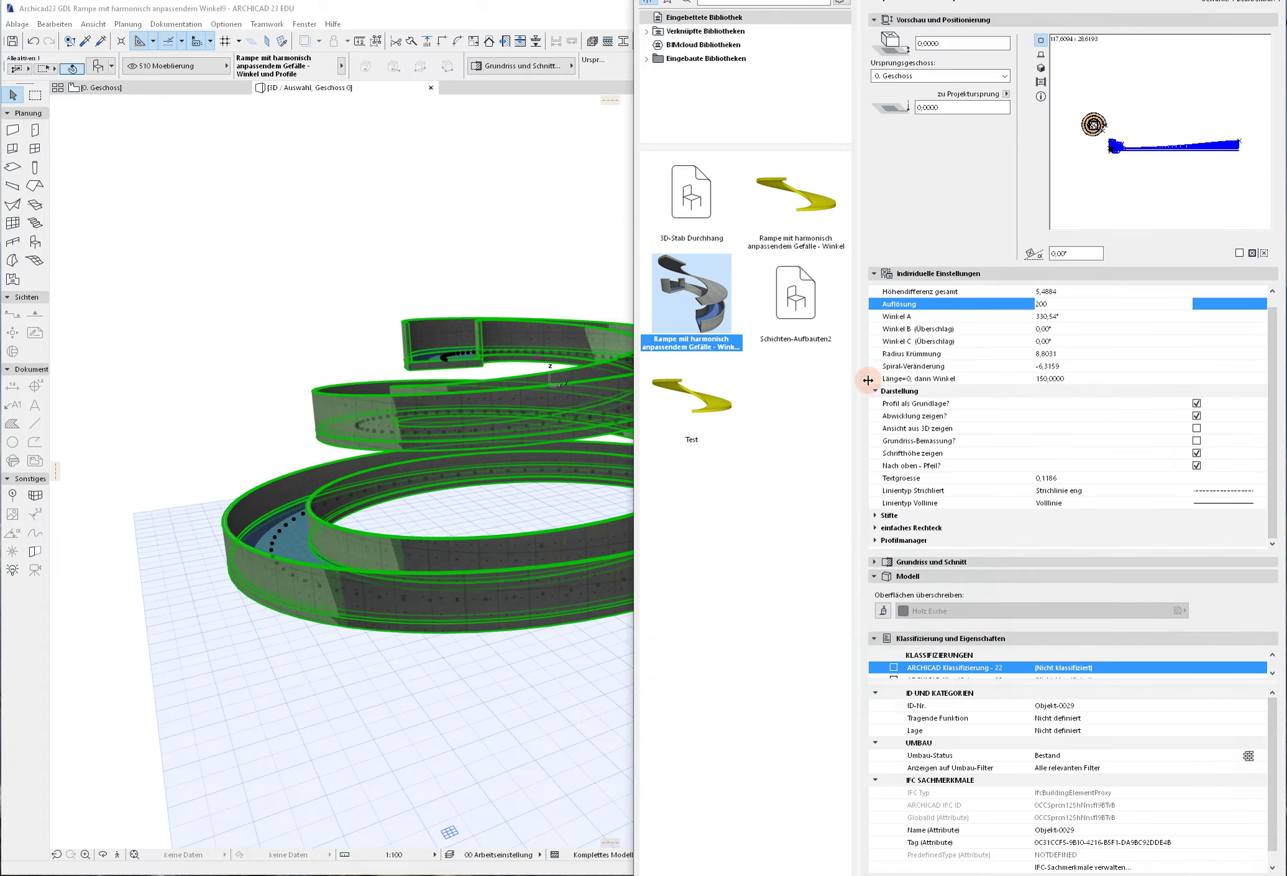
click(1082, 379)
drag(1082, 380, 985, 379)
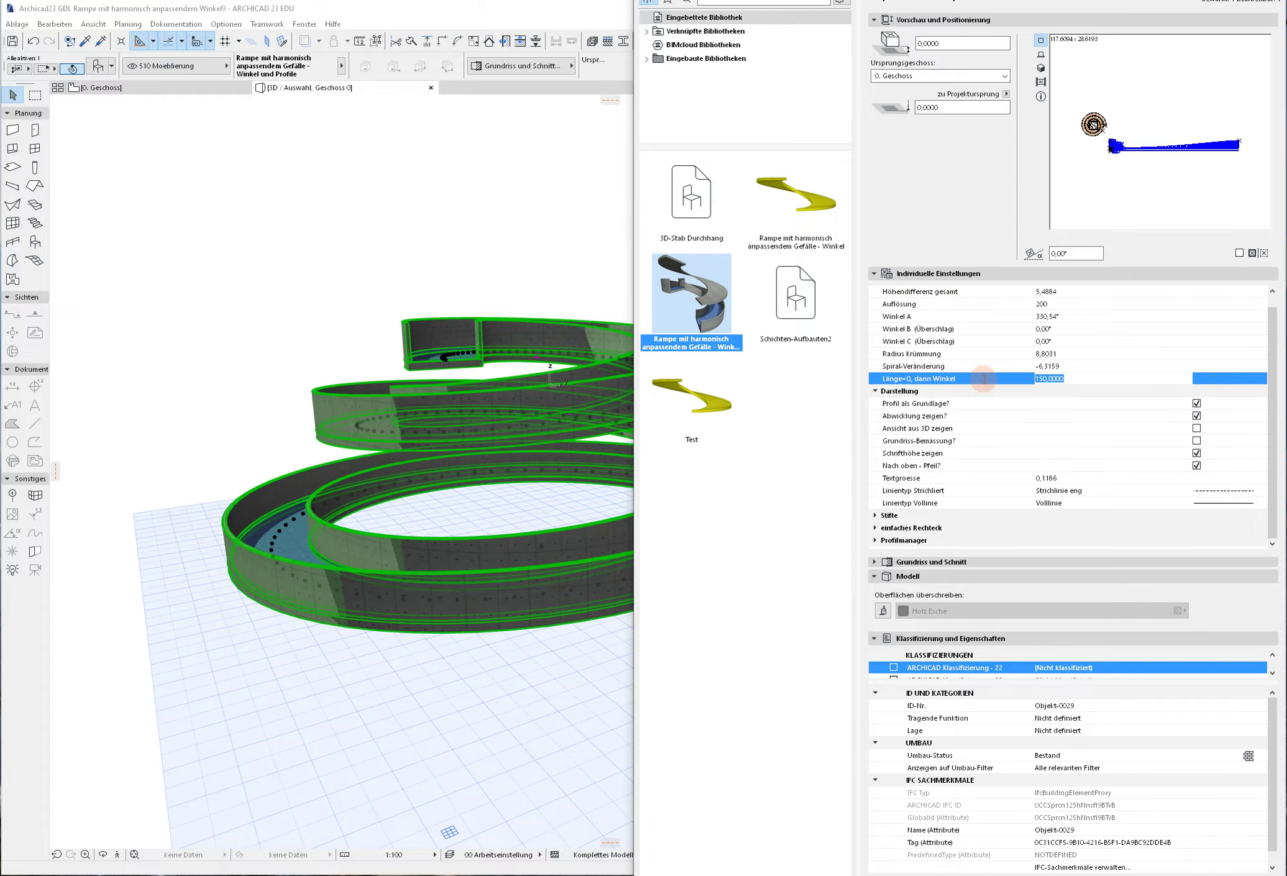
text(0)
key(Return)
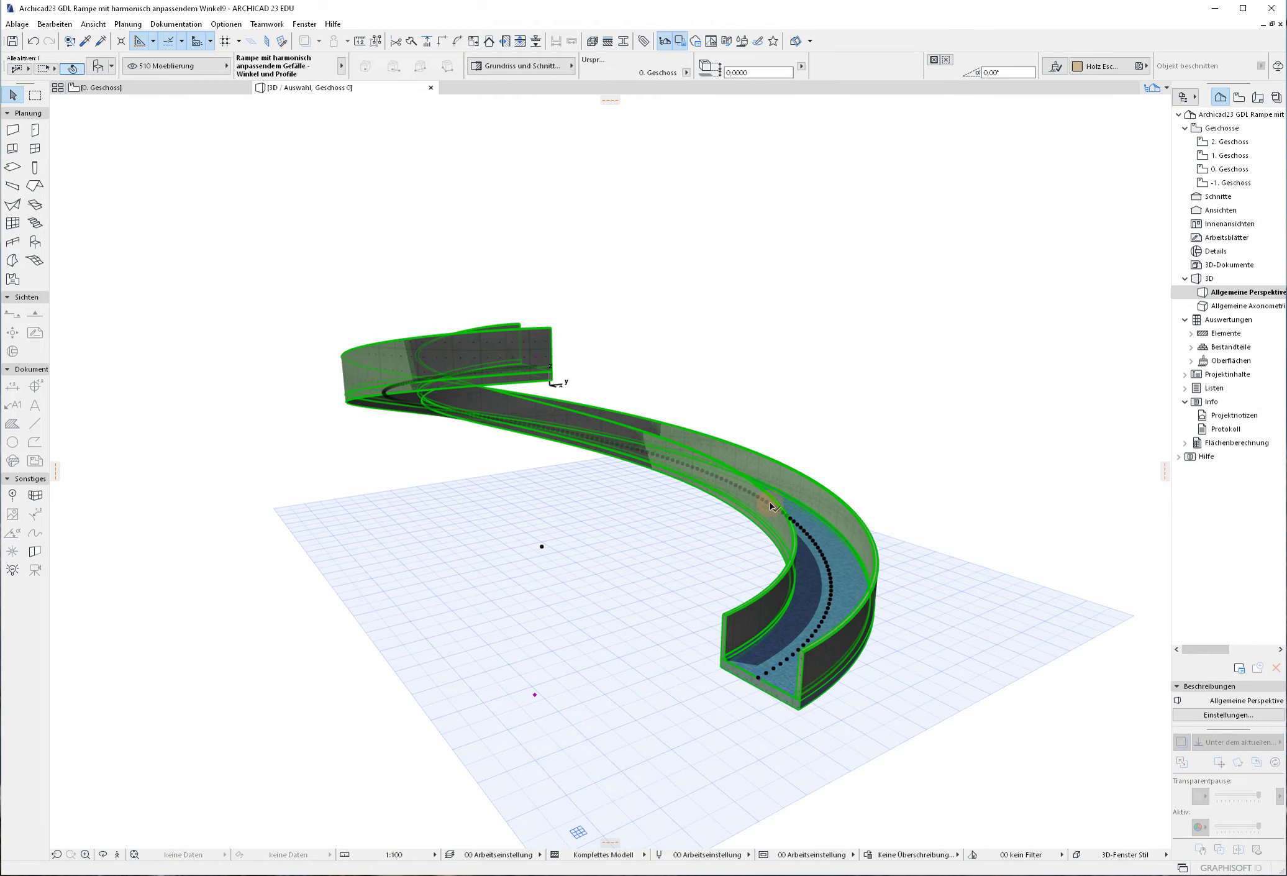
Step: Set the shortened ramp's Auflösung to 50 and apply the object settings
shift+middle_drag(770, 506, 302, 647)
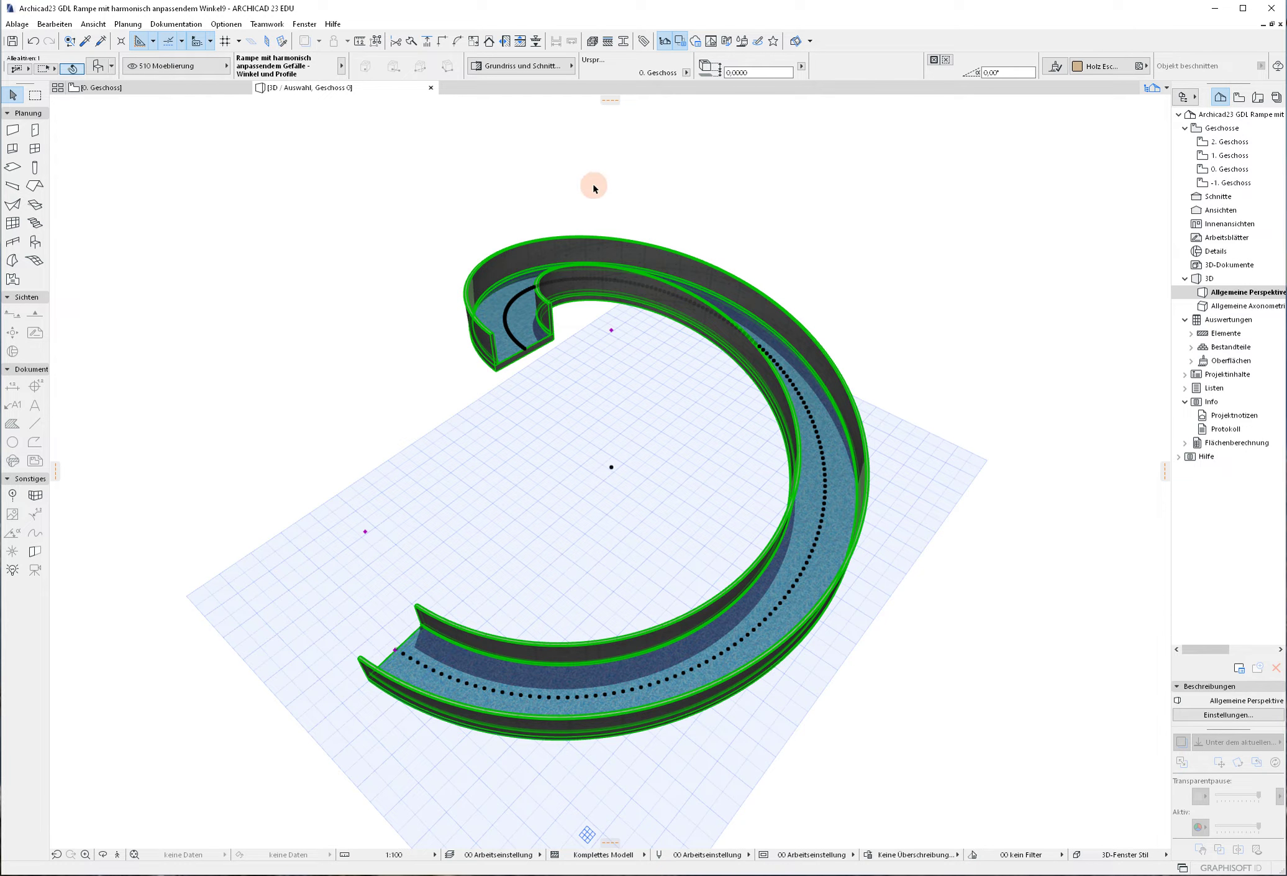
key(ctrl+t)
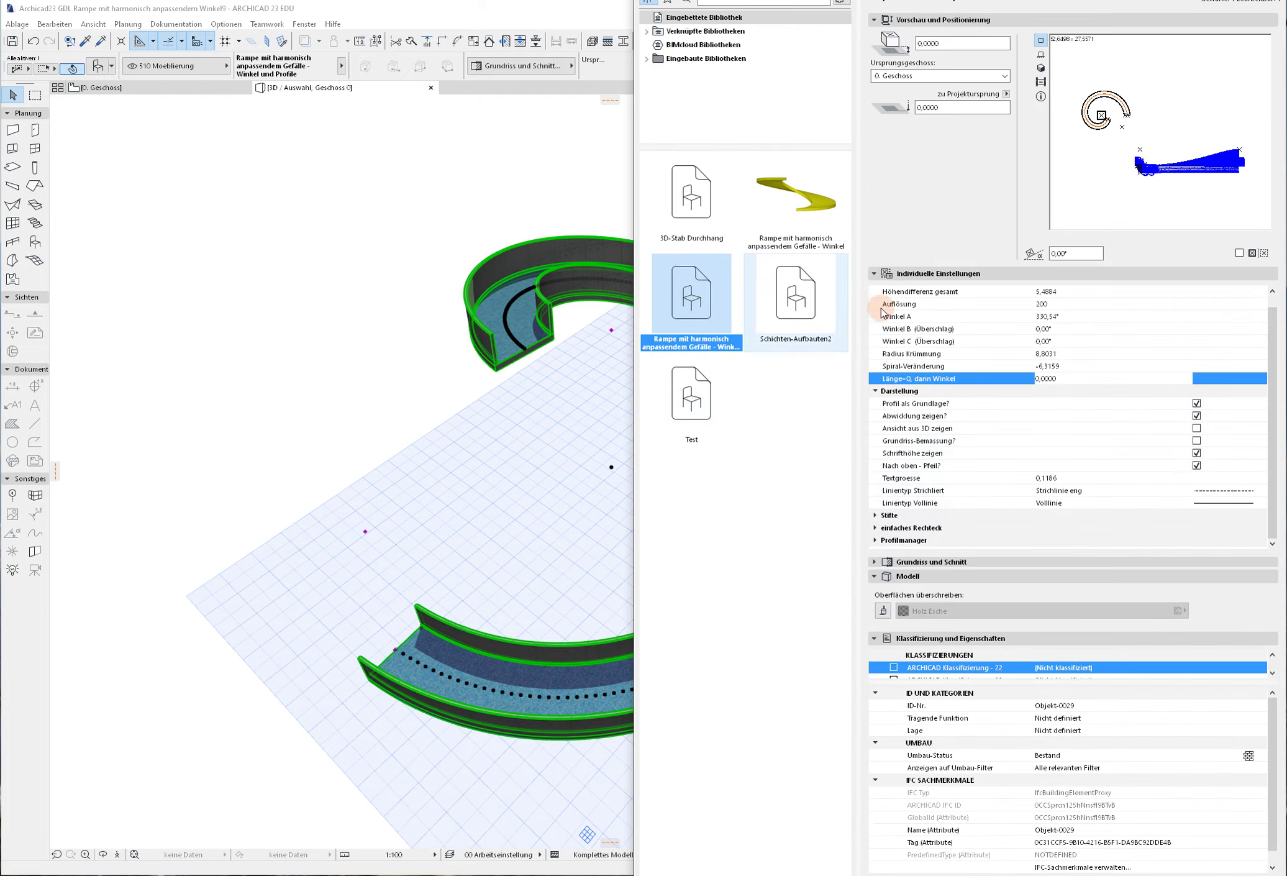
click(1067, 303)
drag(1067, 300, 1007, 304)
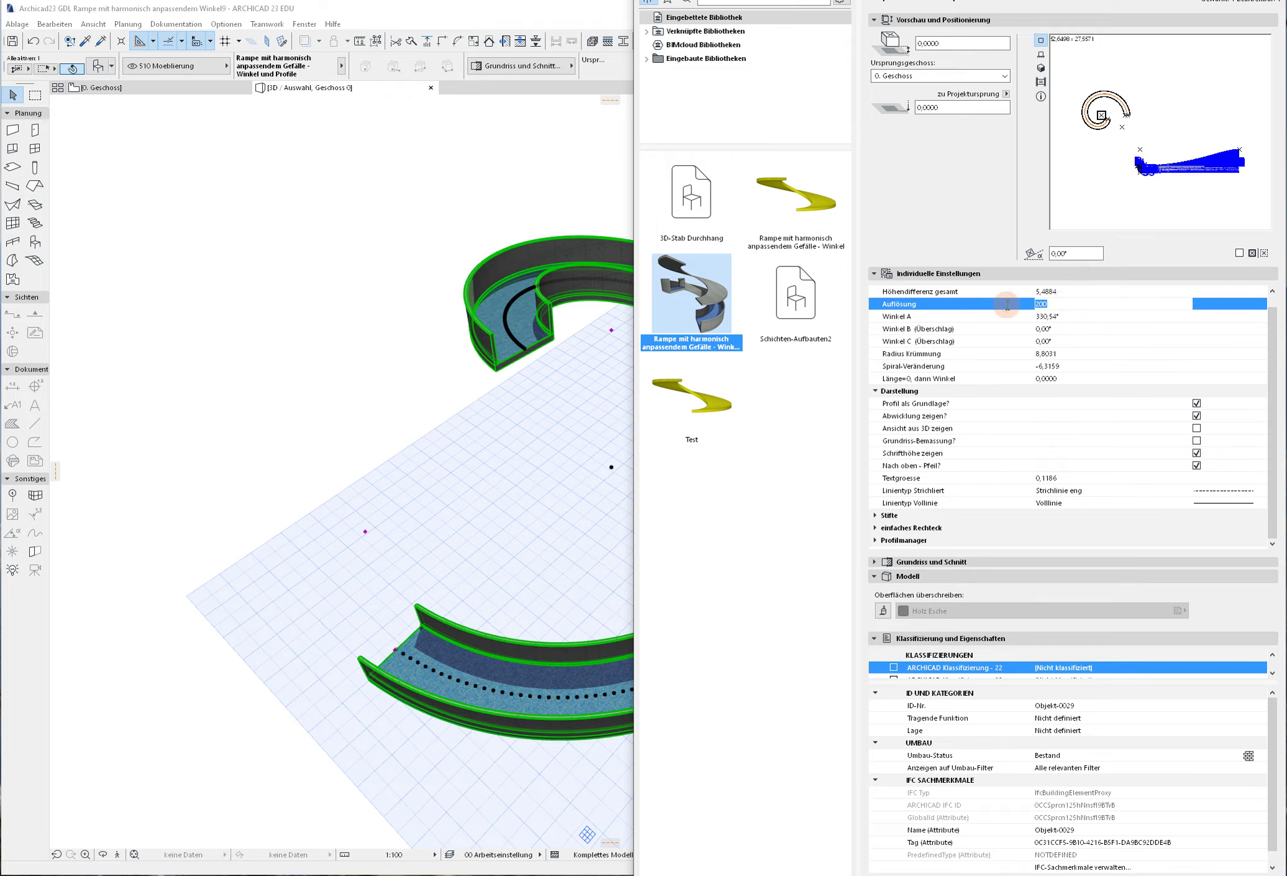
key(Return)
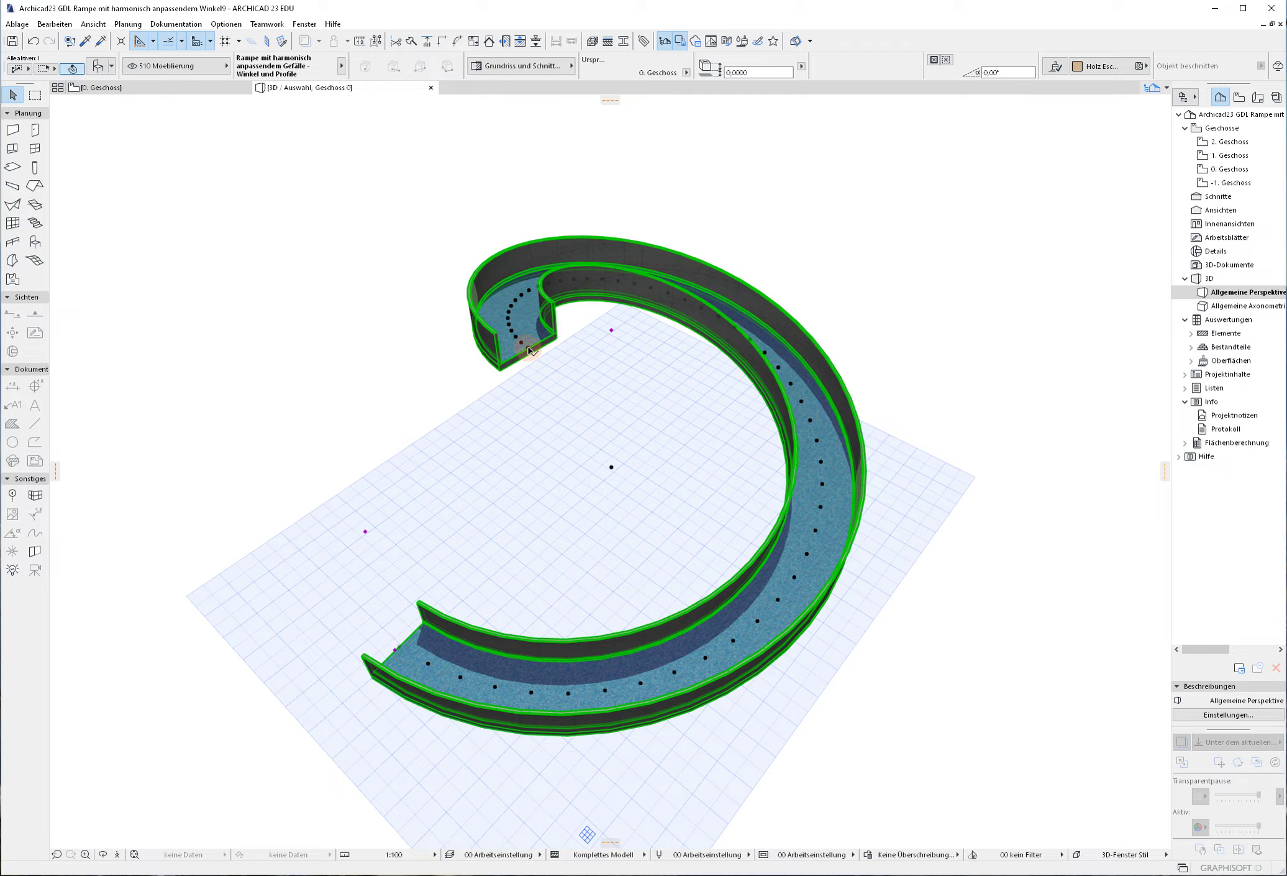
Step: Examine the shortened ramp in 3D, then return to the 0. Geschoss floor plan and view its unrolled profile
shift+middle_drag(502, 470, 634, 526)
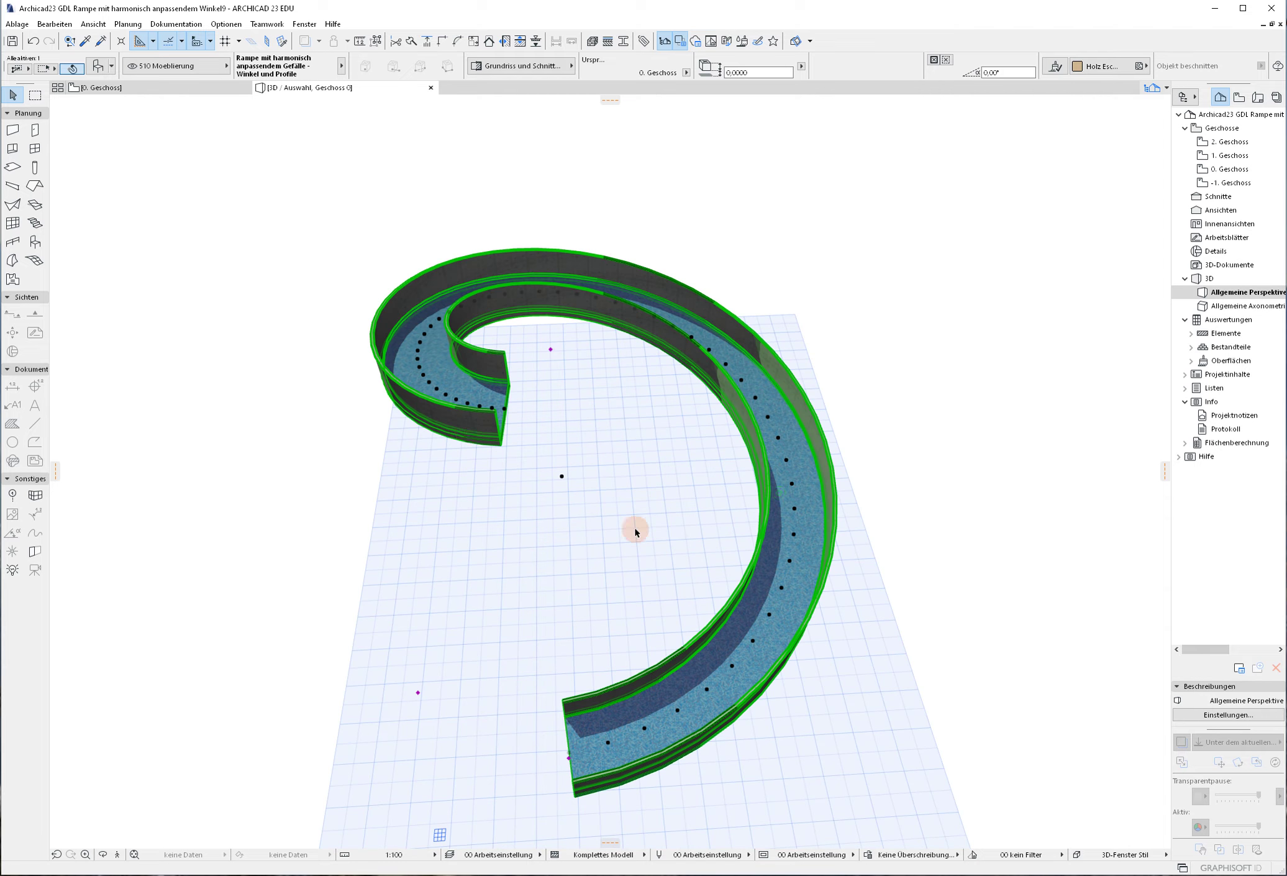
shift+middle_drag(184, 586, 502, 584)
click(625, 461)
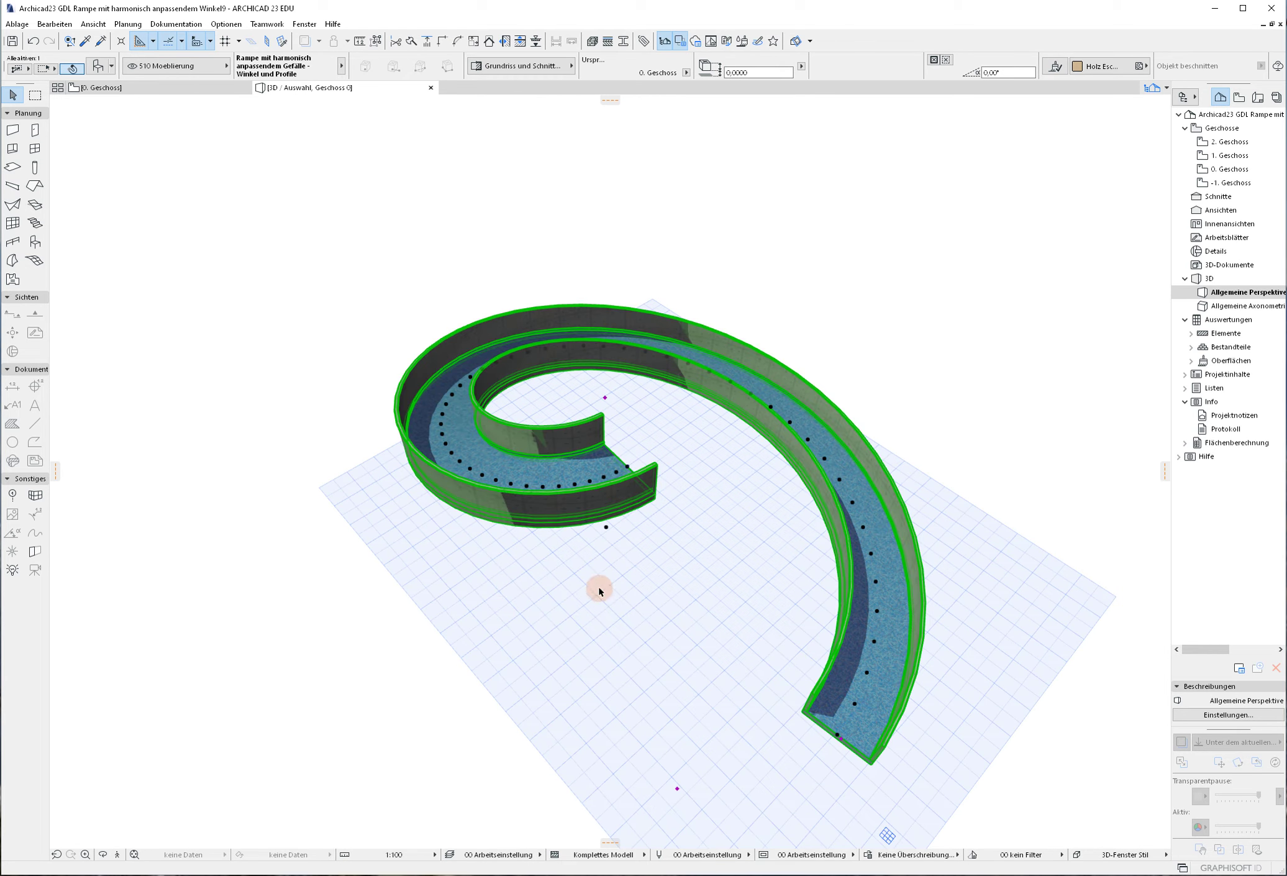
click(194, 91)
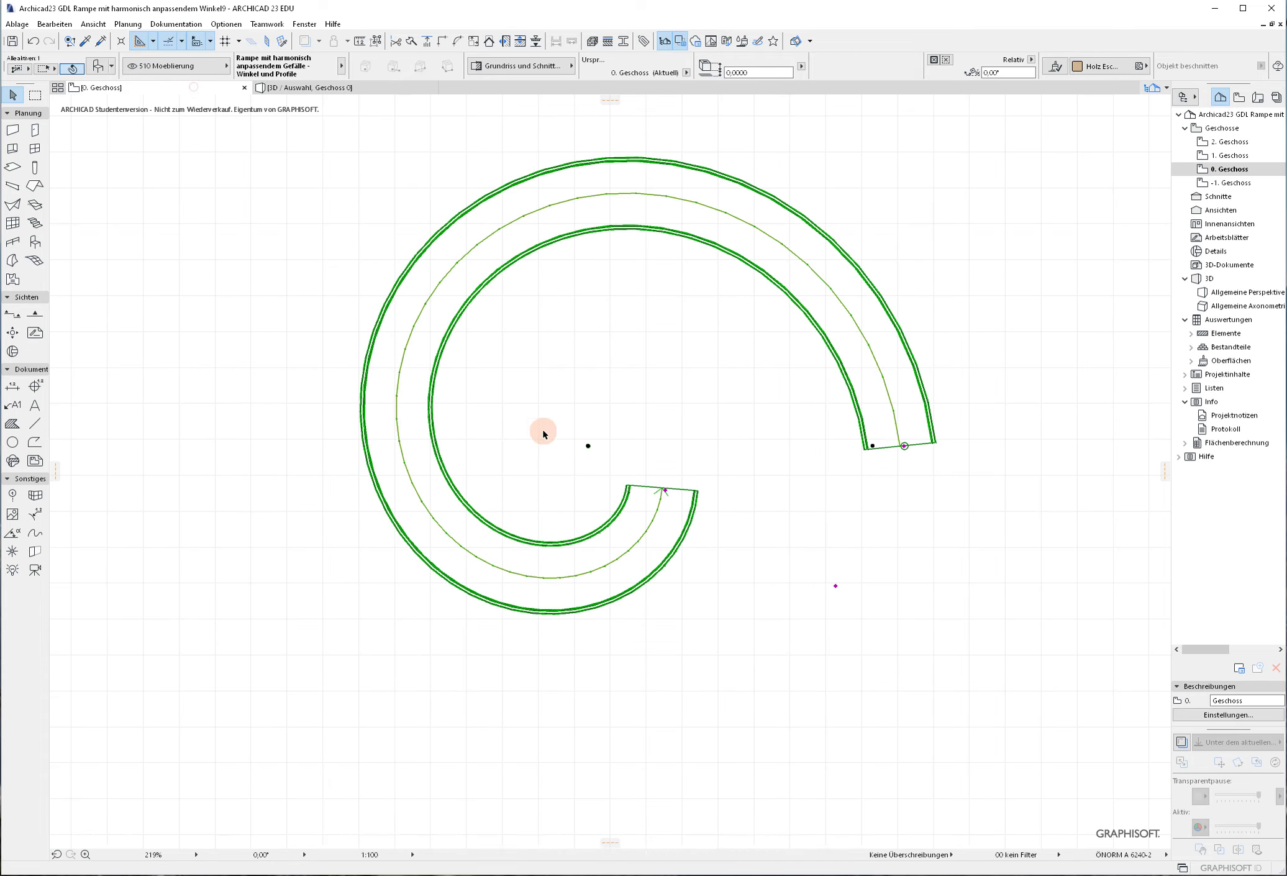
scroll(632, 641, down, 5)
middle_drag(632, 640, 546, 463)
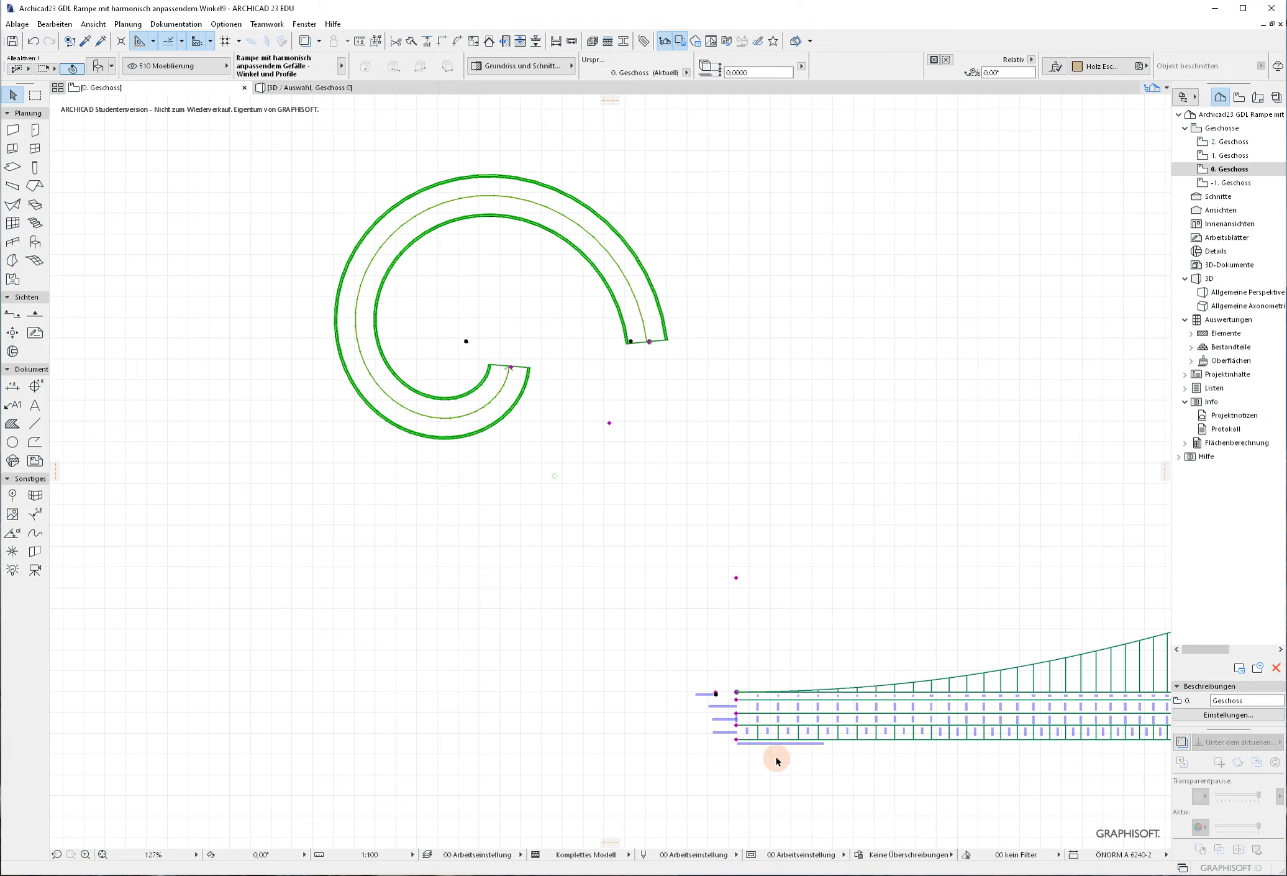
Step: Open the ramp's object settings, collapse the Darstellung and Geometrie groups, and move the dialog fully into view
key(ctrl+t)
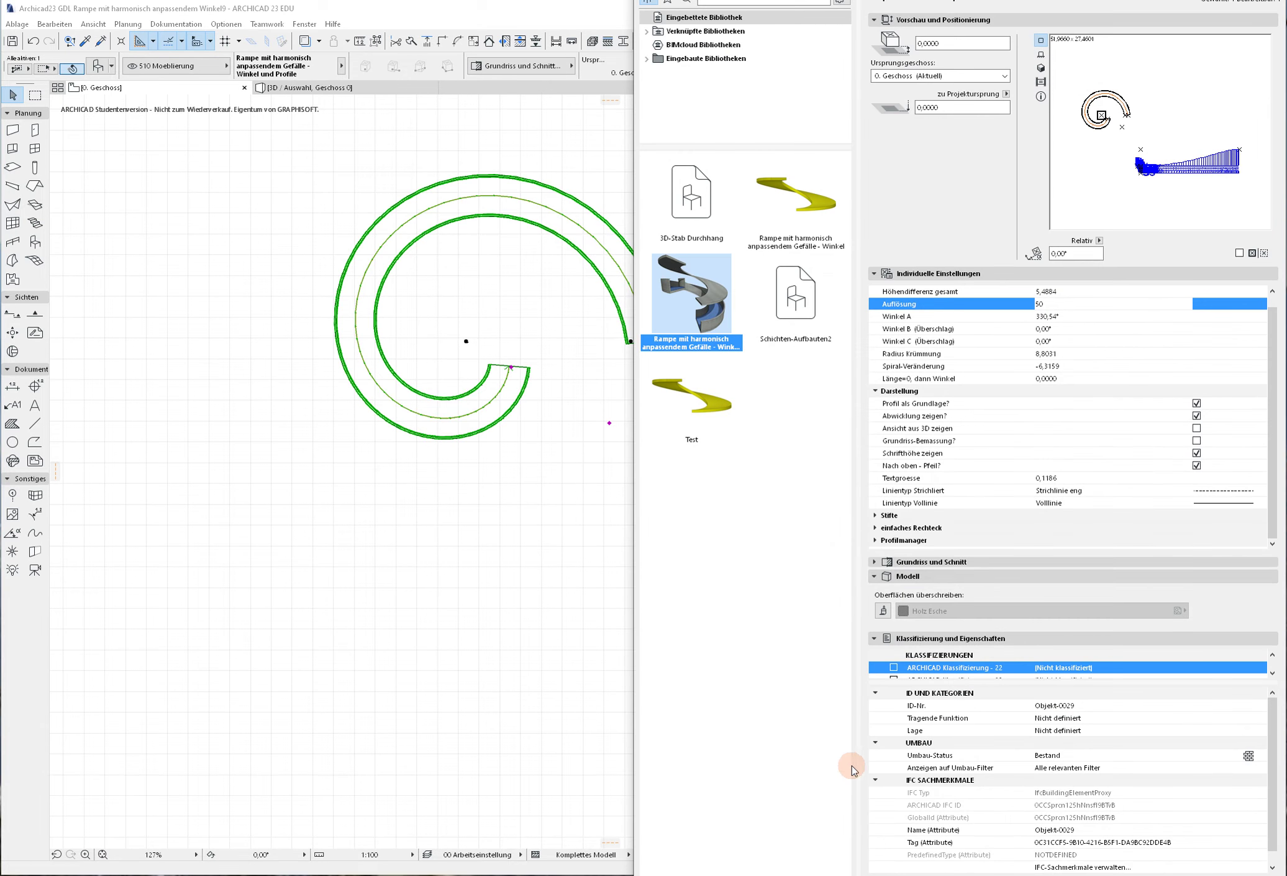
click(875, 391)
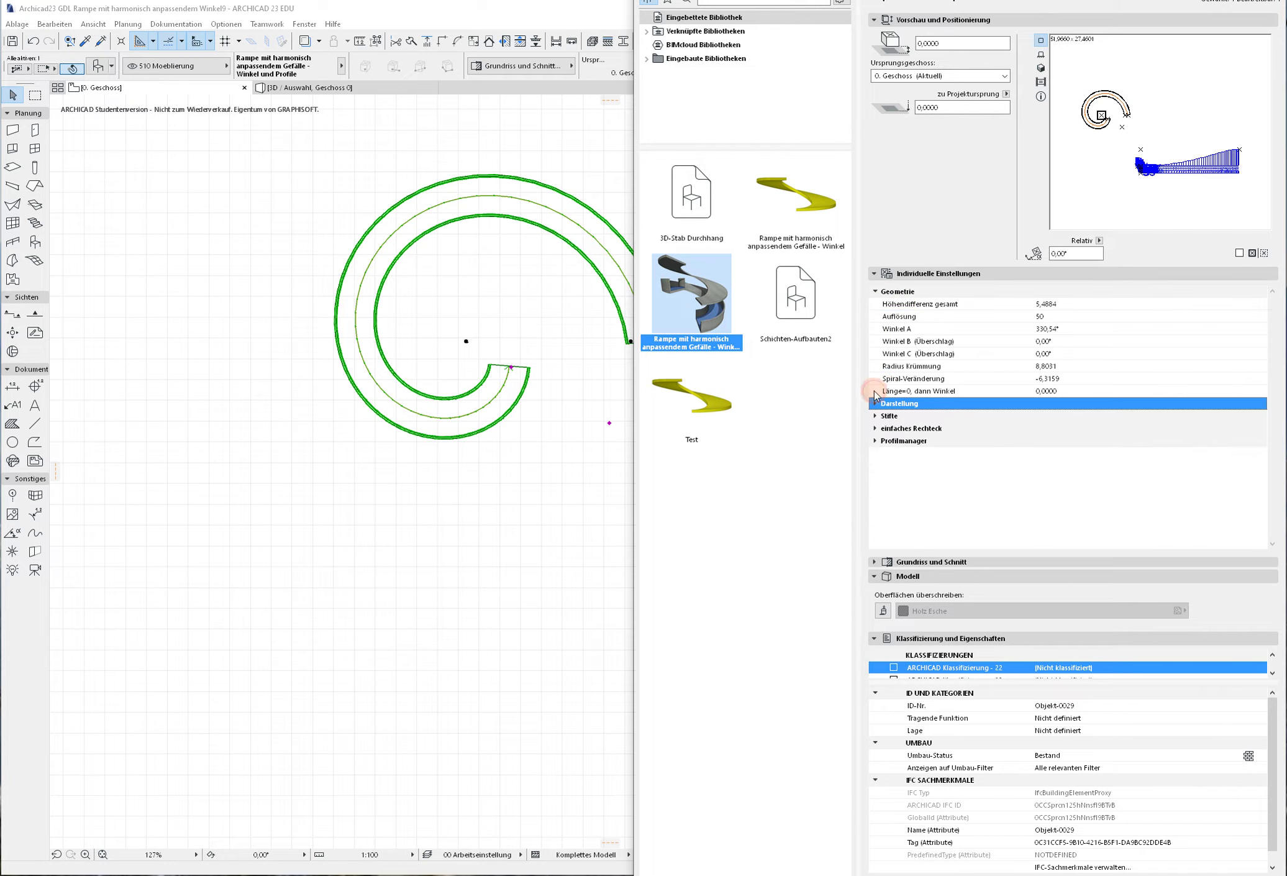
click(876, 291)
click(876, 292)
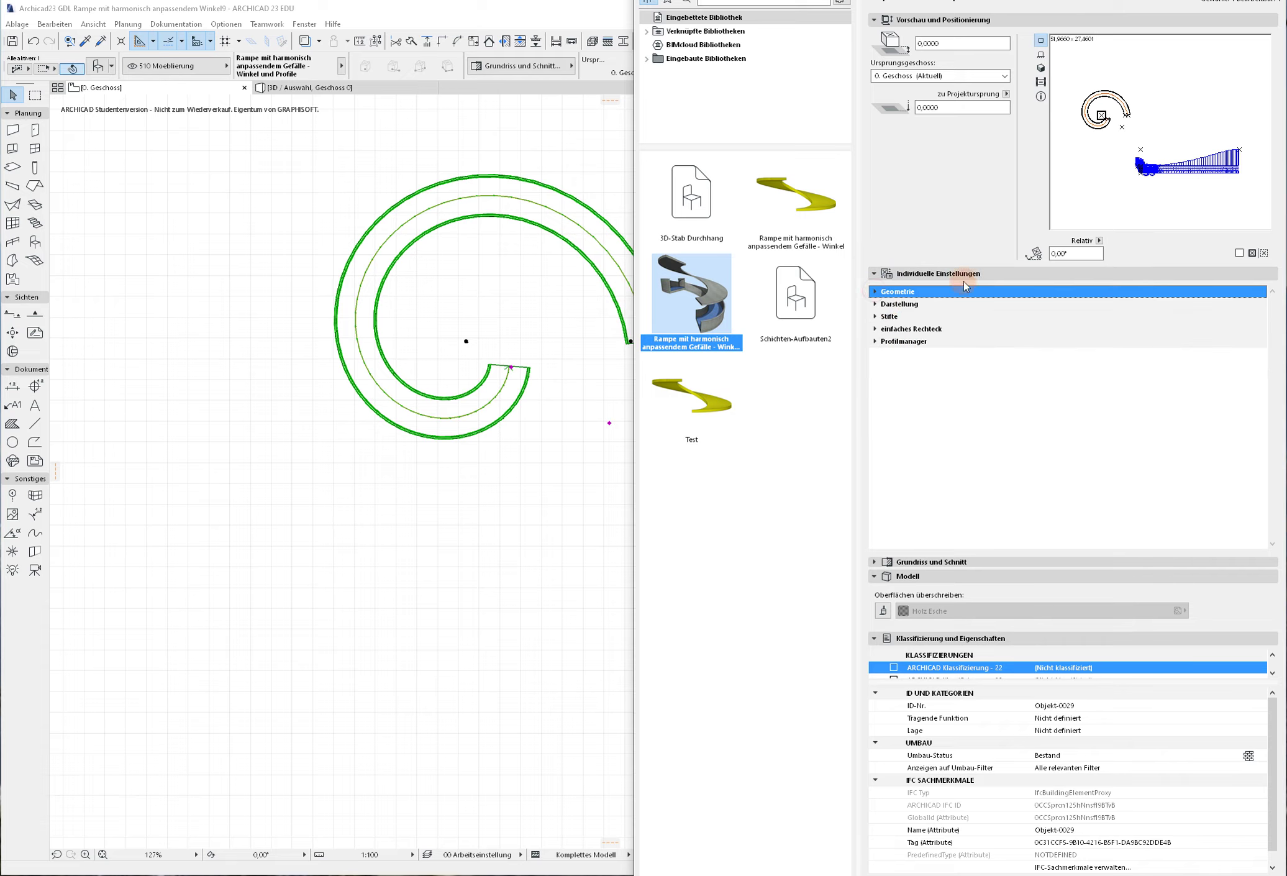
drag(1161, 1, 815, 53)
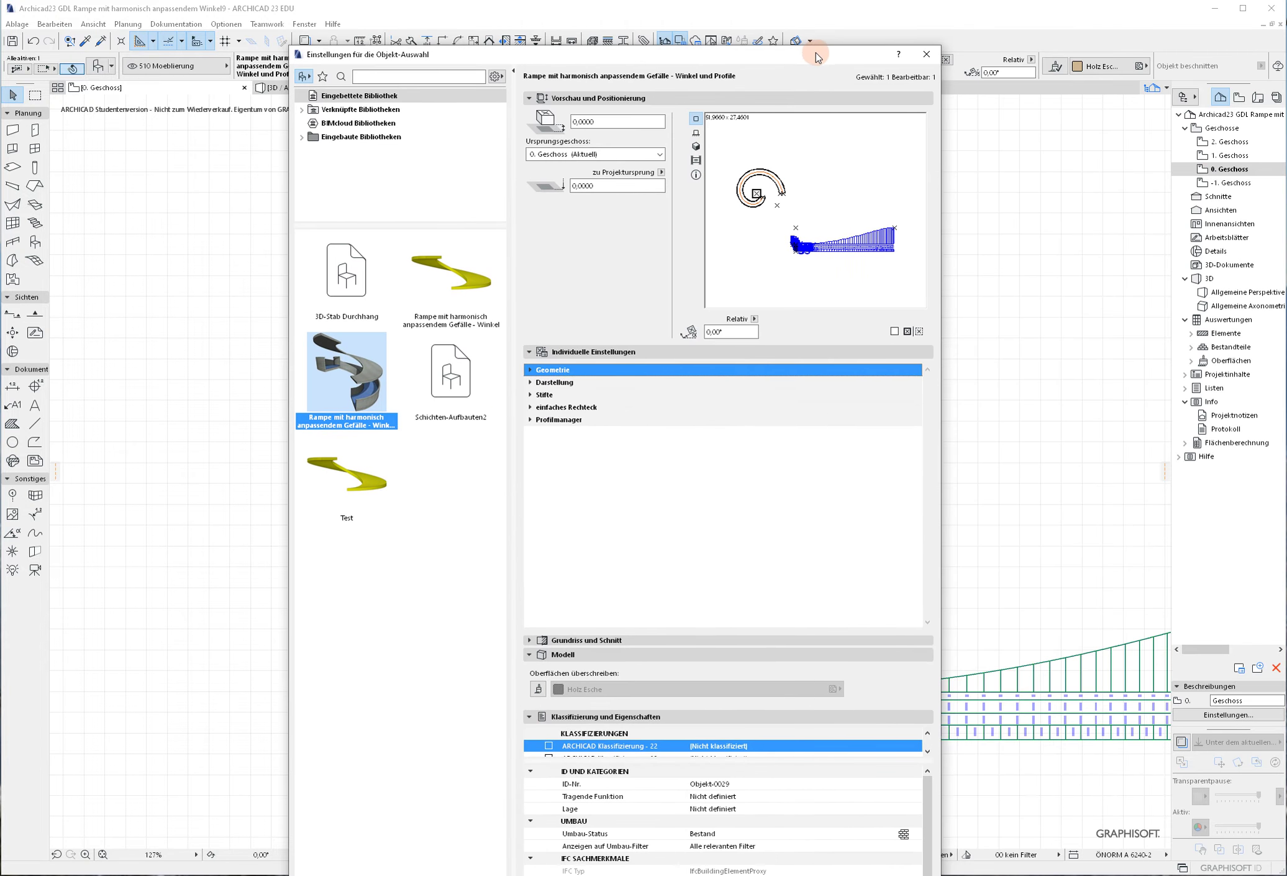
Step: Examine the ramp's Geometrie parameters, including Winkel B, Winkel C, Radius Krümmung and Spiral-Veränderung, and expand the Darstellung options
click(529, 370)
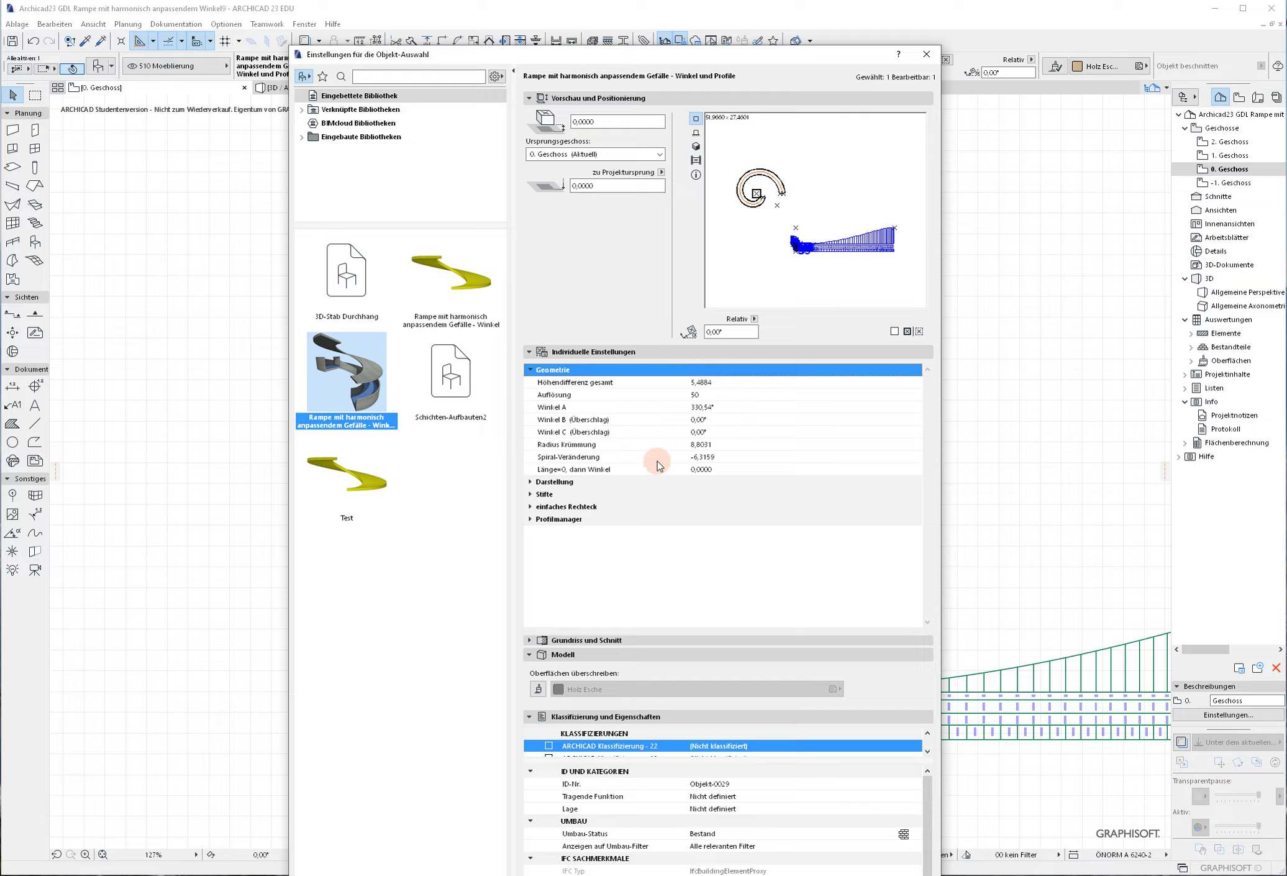
click(698, 420)
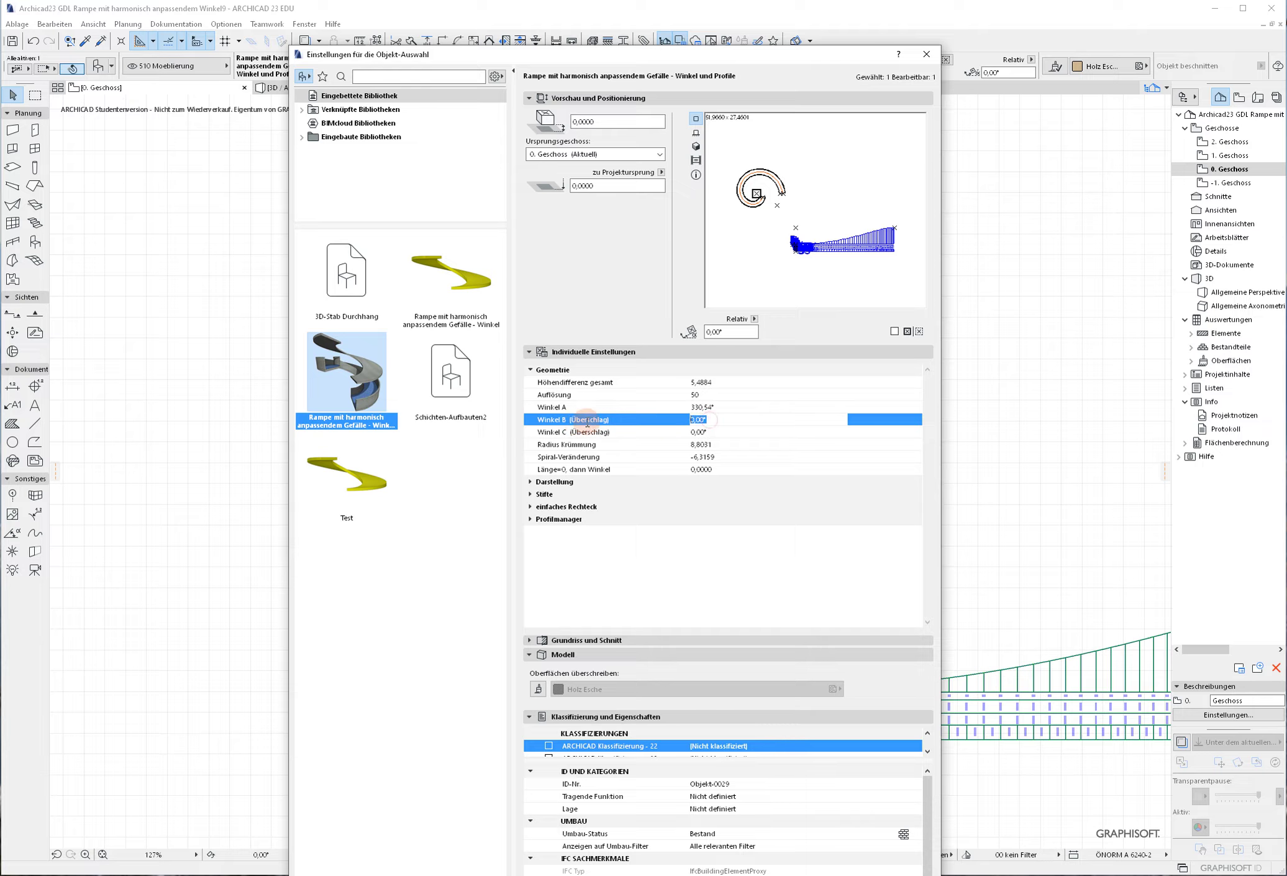
click(715, 431)
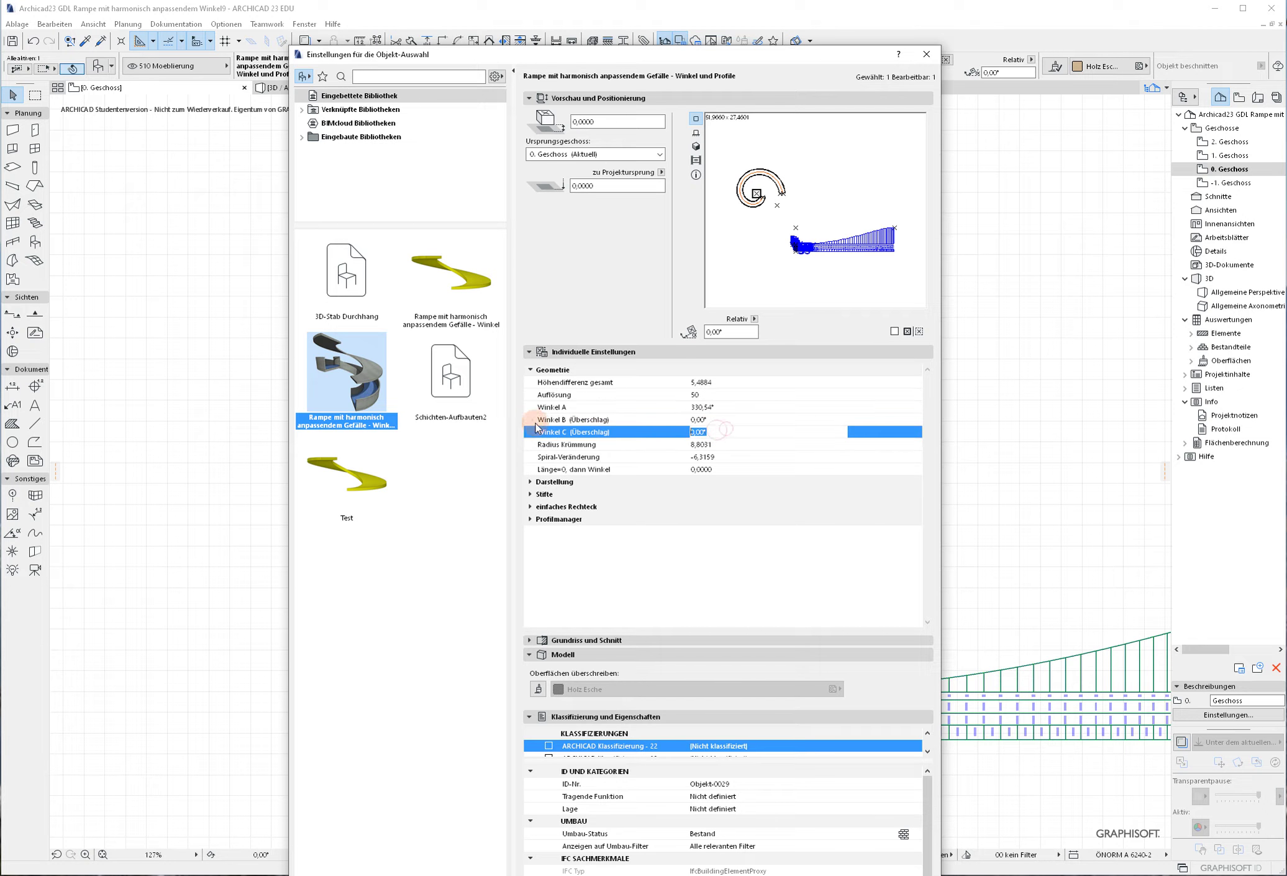
click(721, 419)
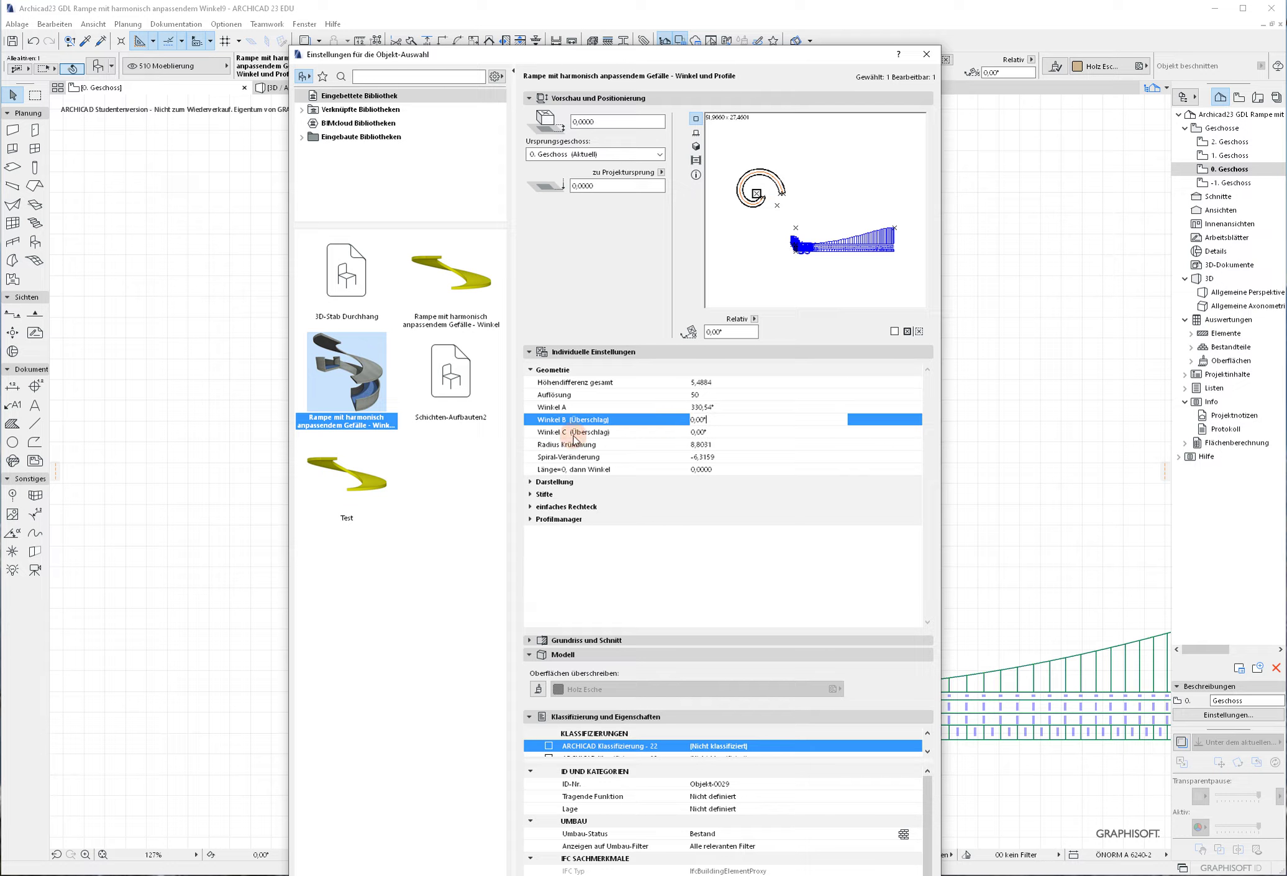
click(721, 445)
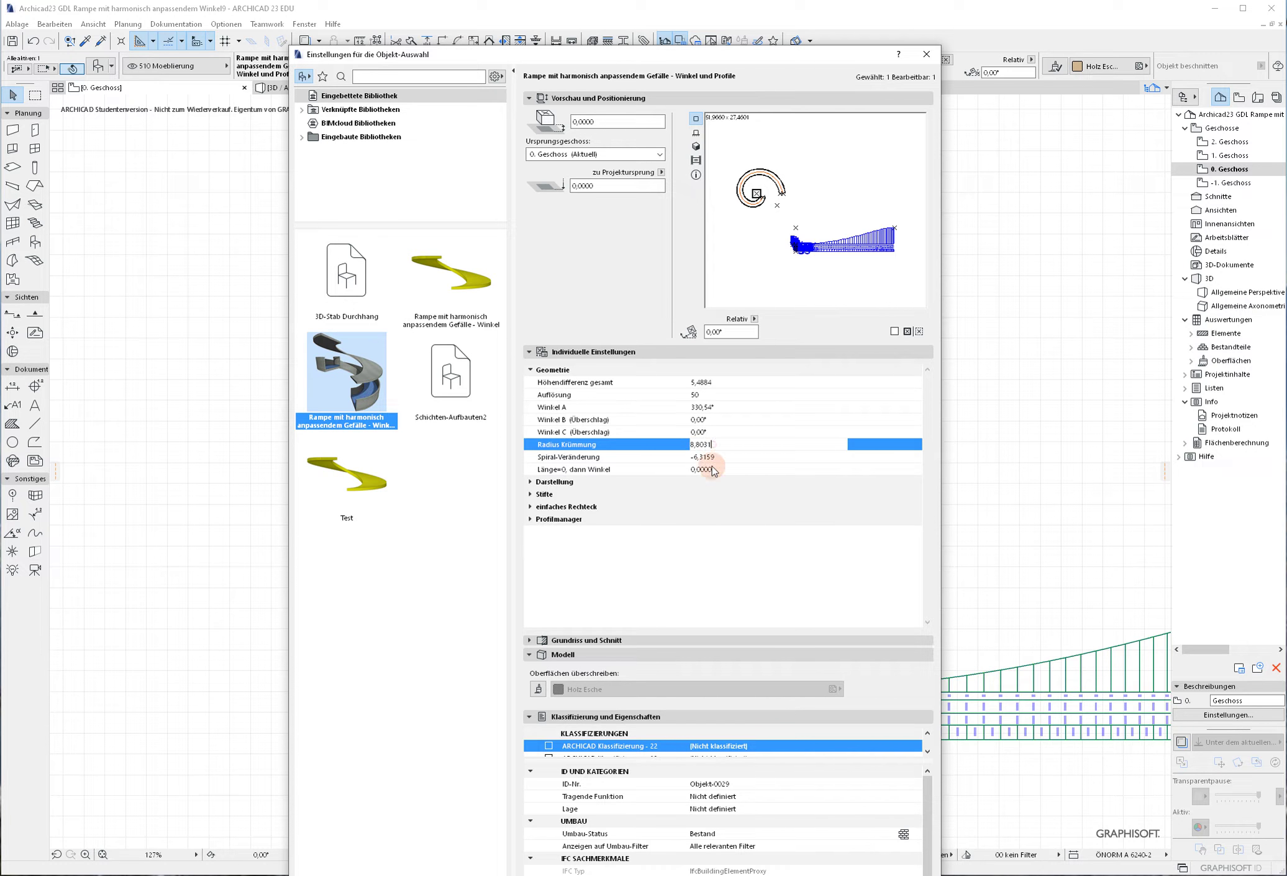
click(716, 458)
double_click(718, 458)
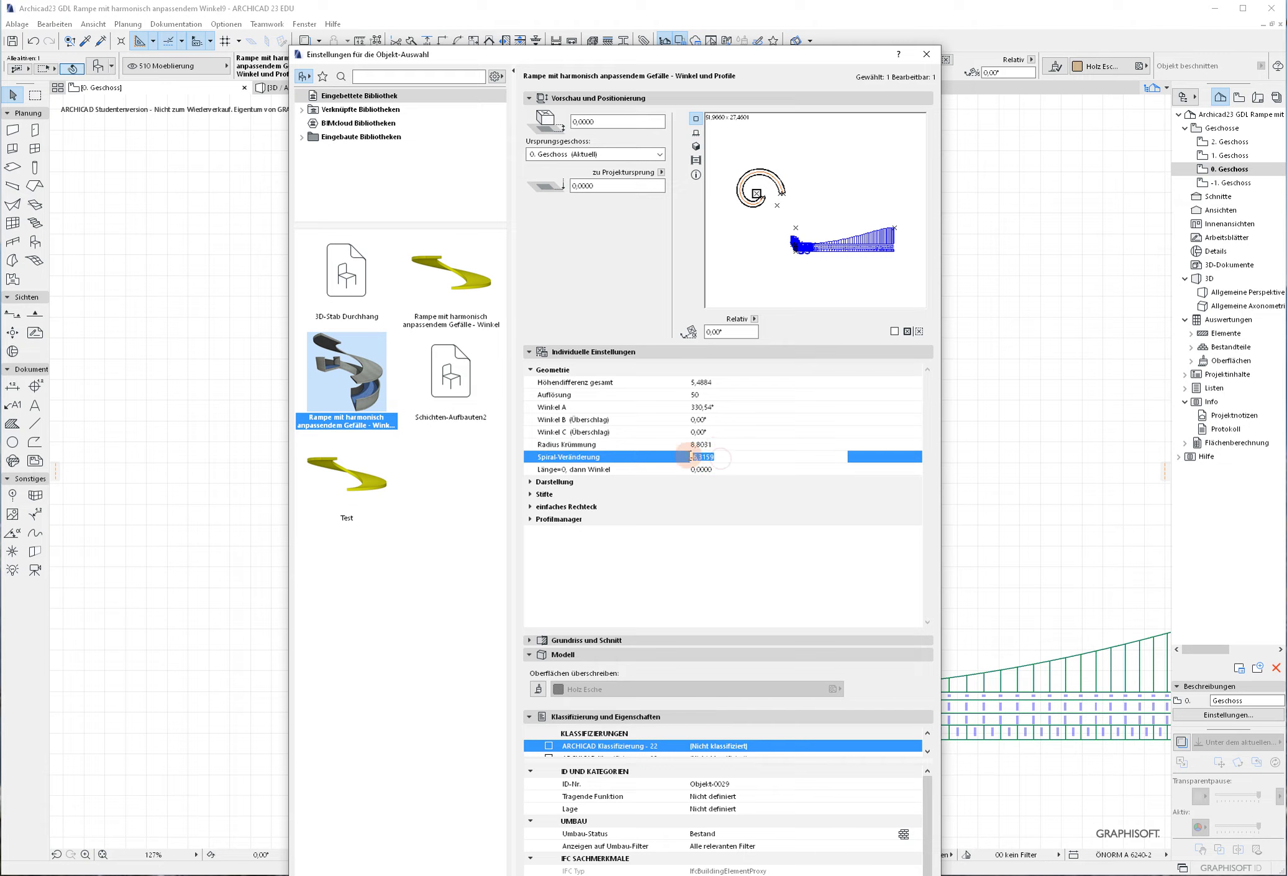
click(529, 369)
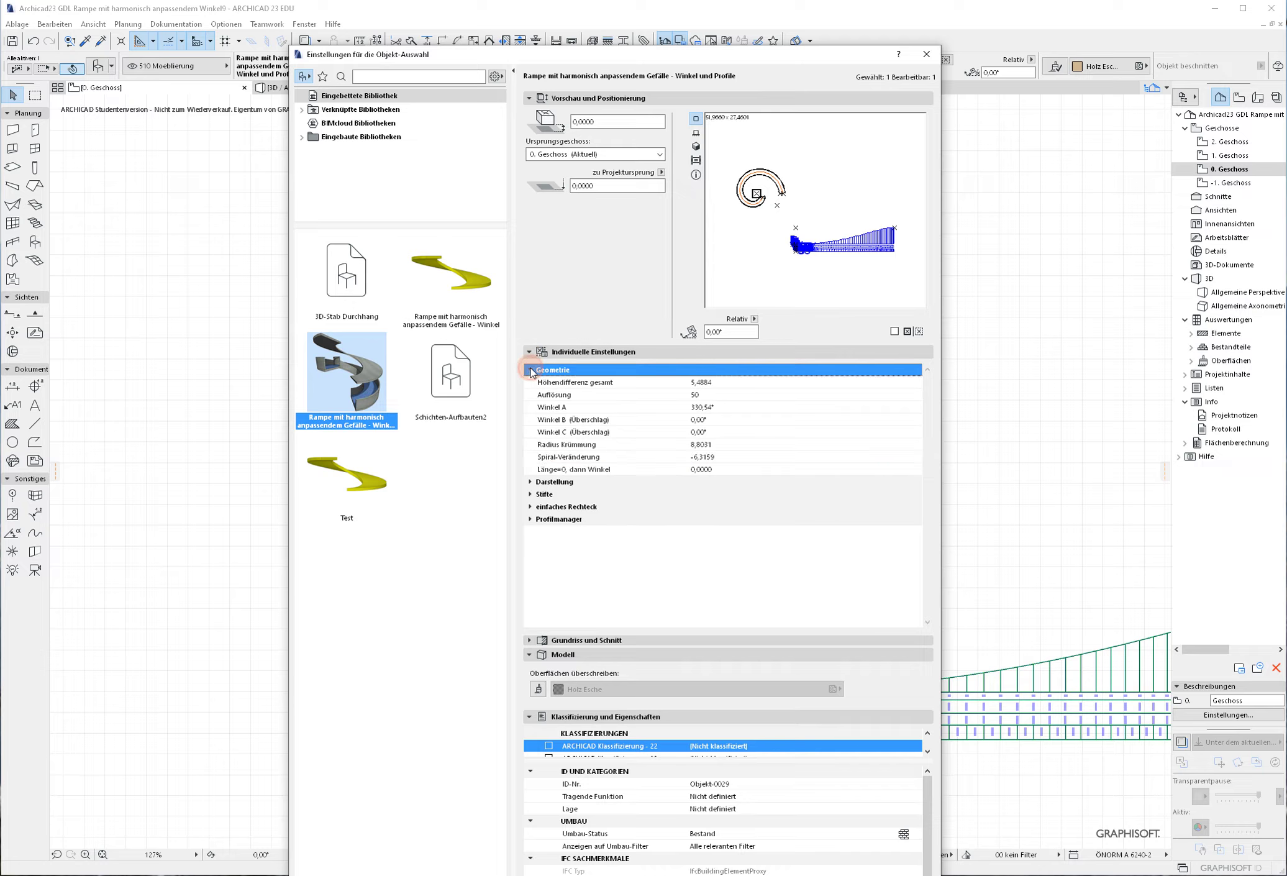
click(530, 382)
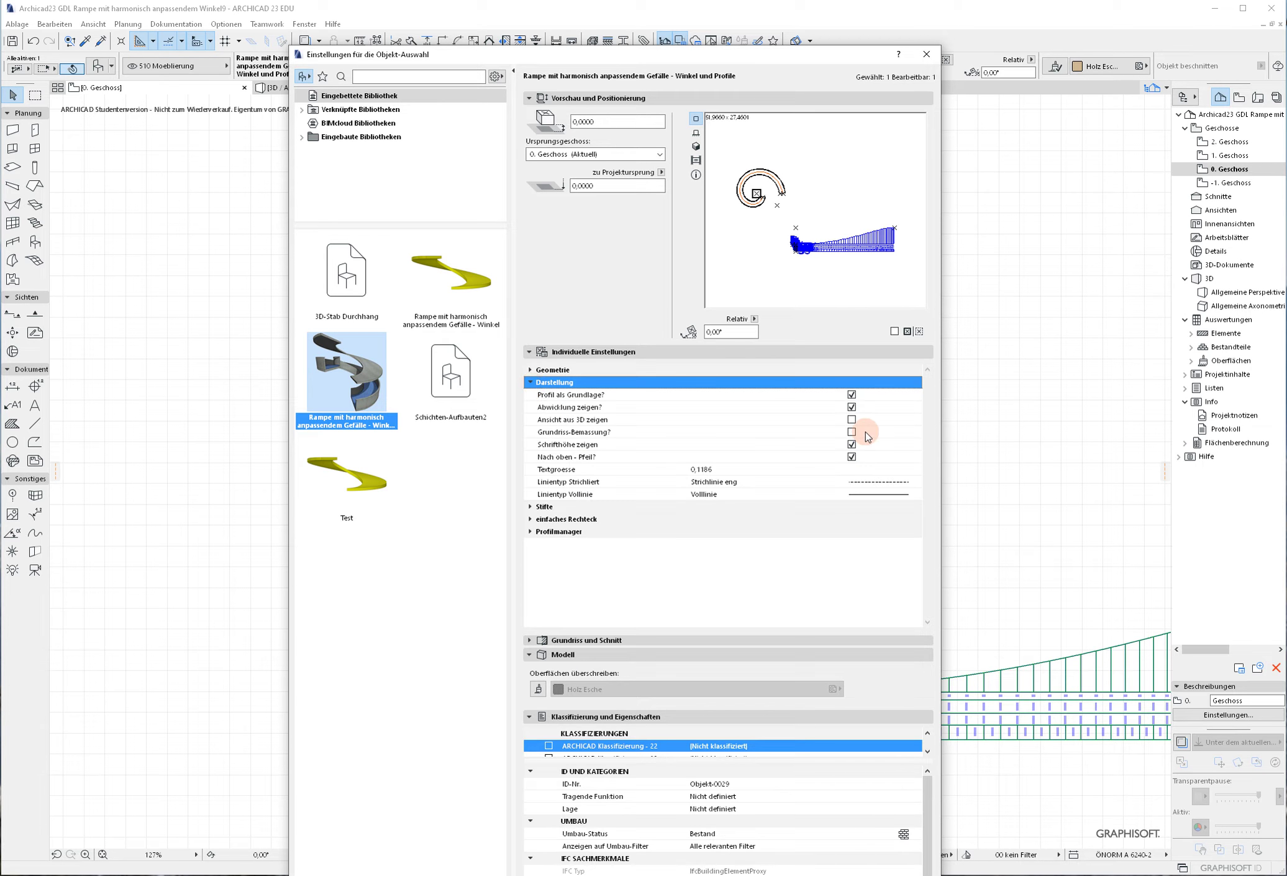
Step: Switch Profil als Grundlage? and Abwicklung zeigen? off and on again, one after the other, comparing the ramp preview
click(852, 395)
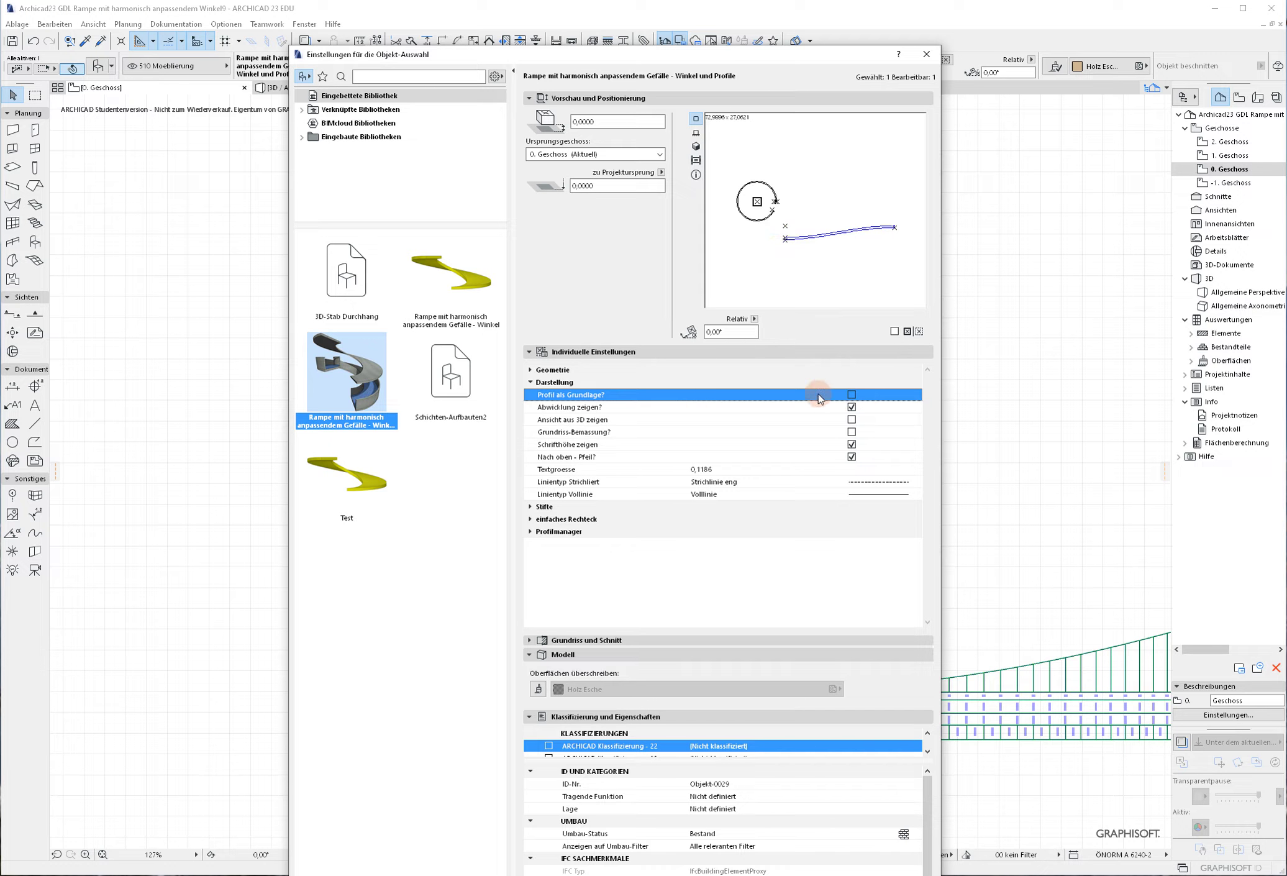
click(852, 395)
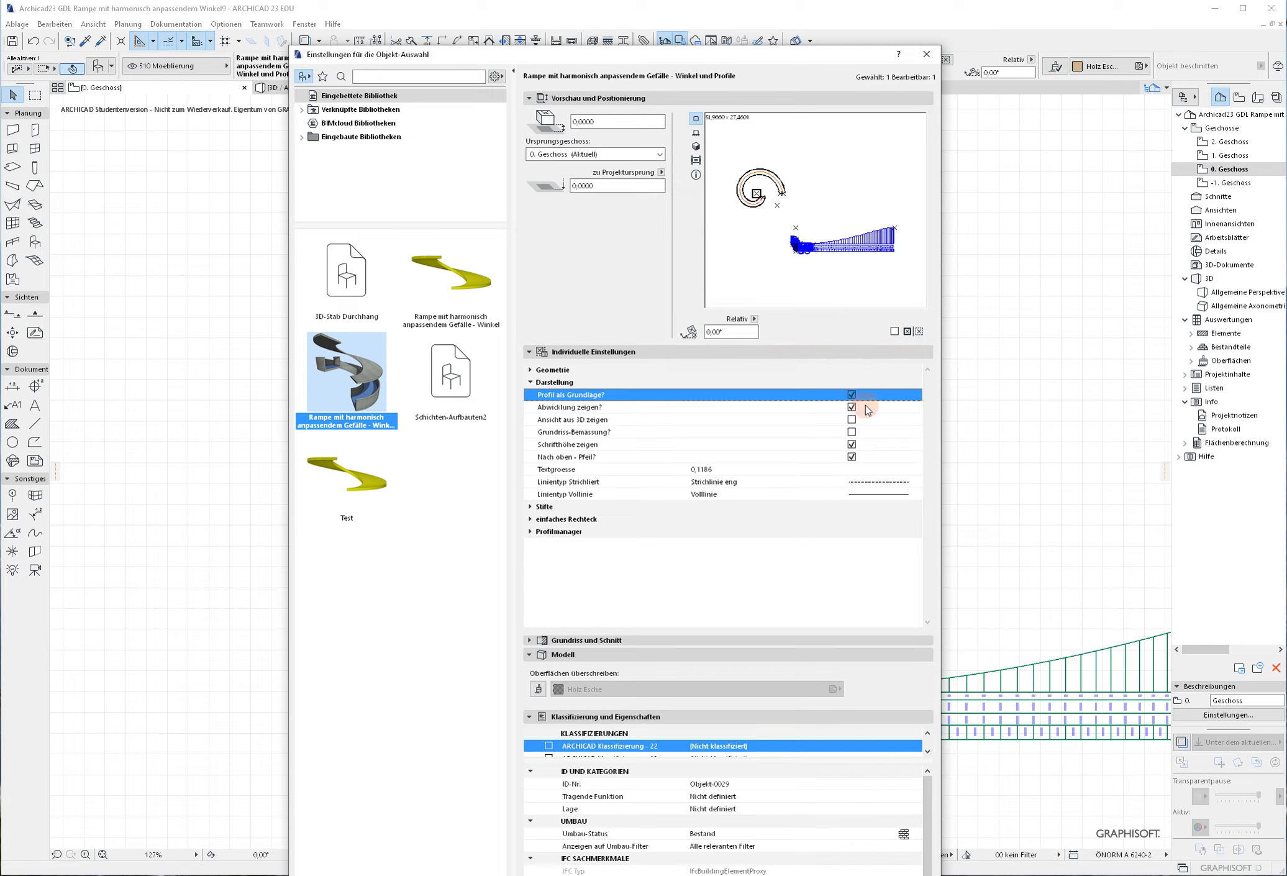
click(852, 408)
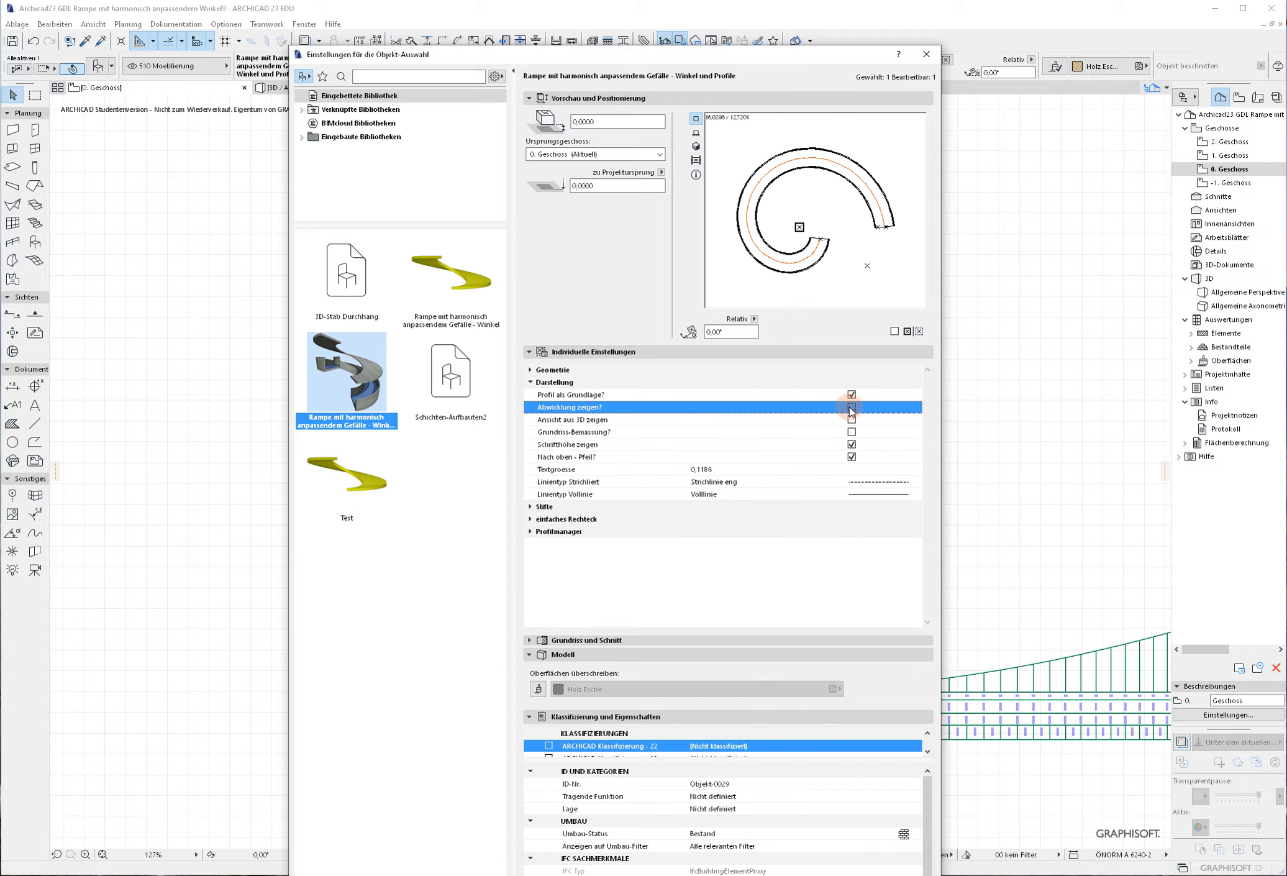
click(851, 407)
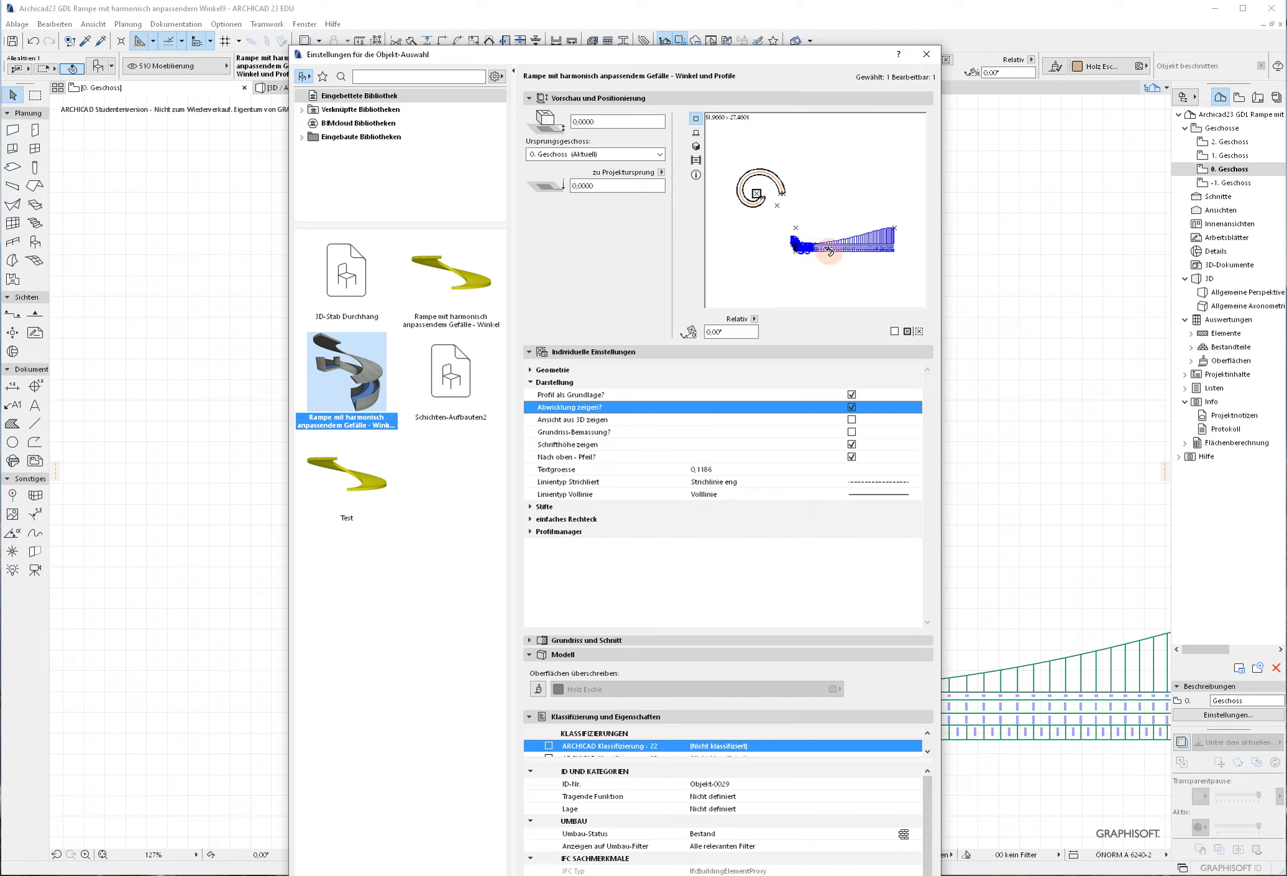
Step: Enable Ansicht aus 3D zeigen, apply the settings, and compare the projected view in the 0. Geschoss plan with the 3D model
click(852, 420)
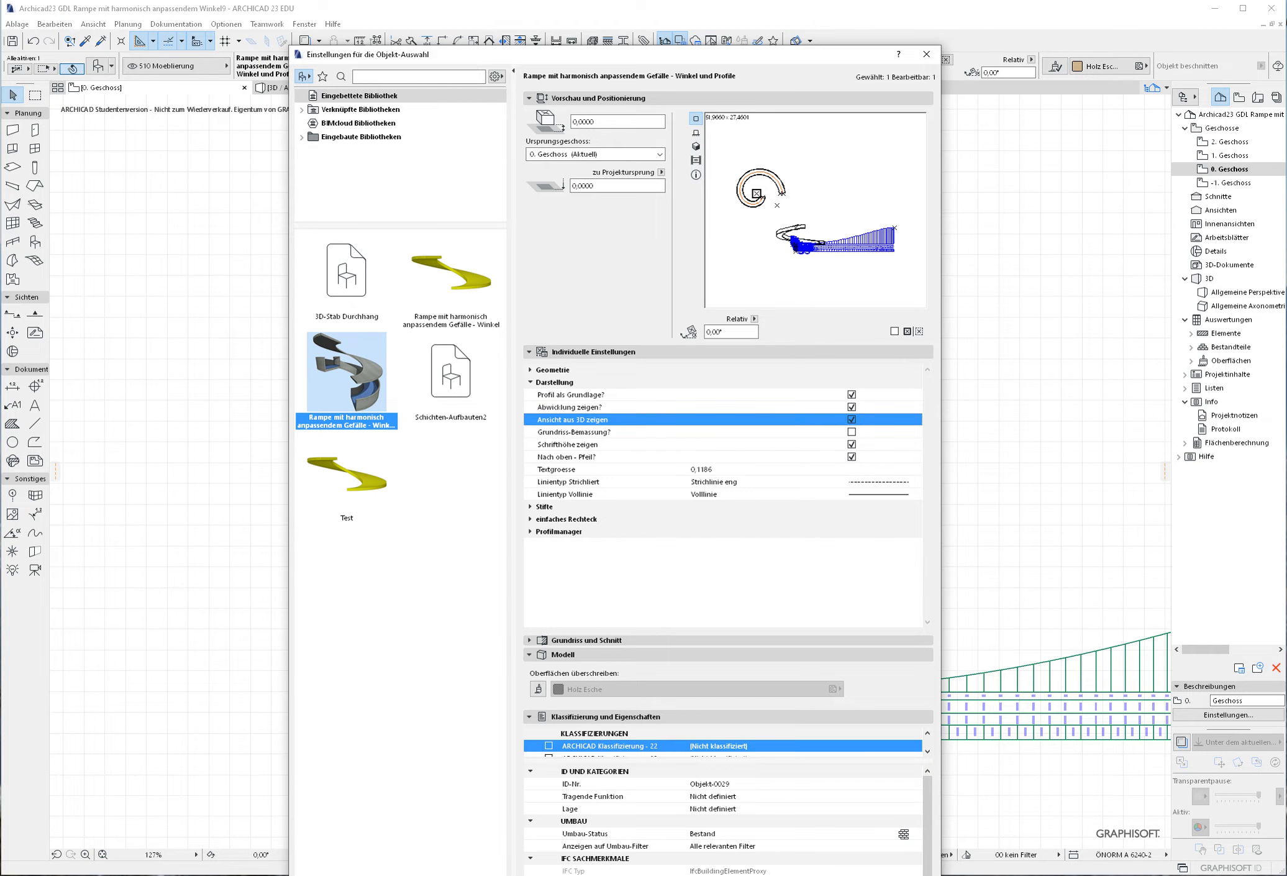
key(Return)
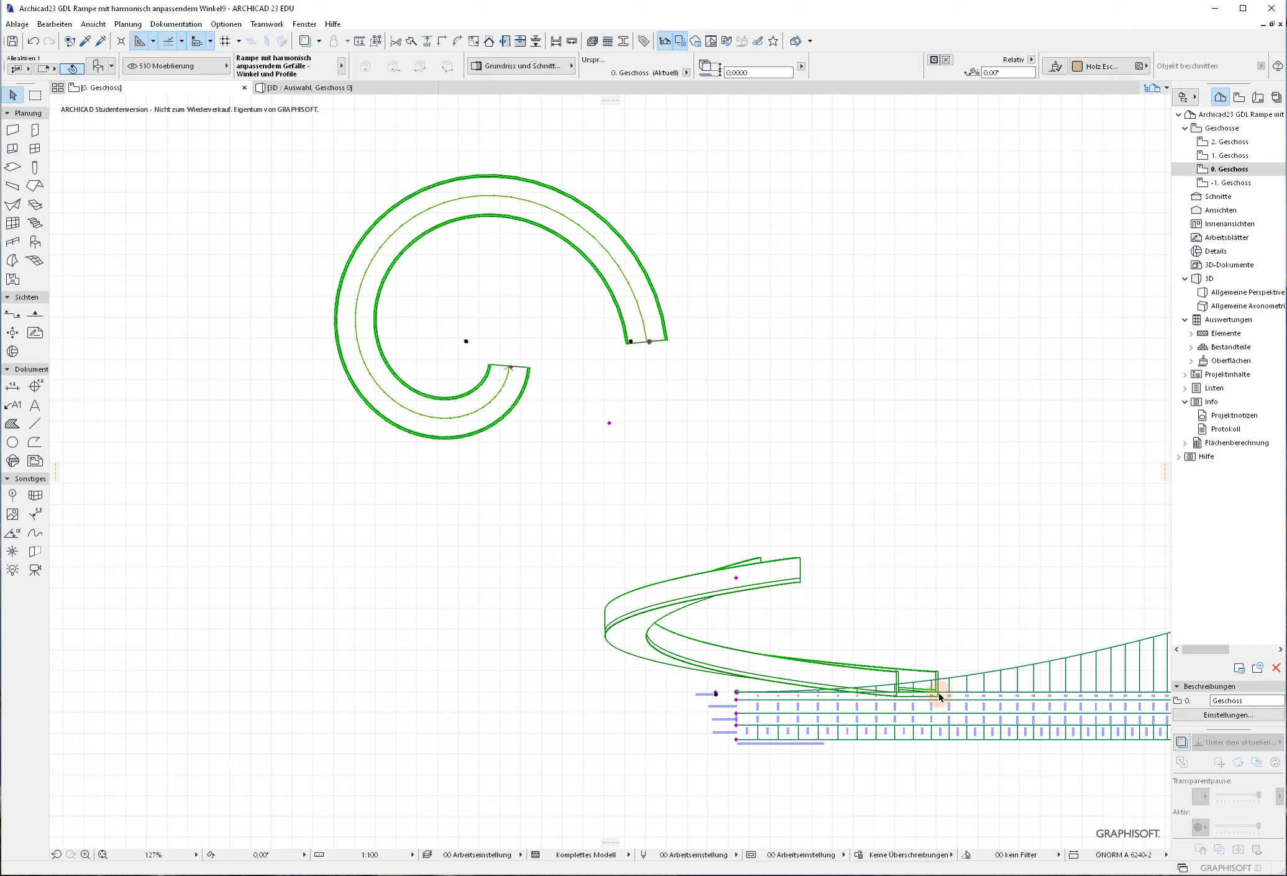
click(348, 89)
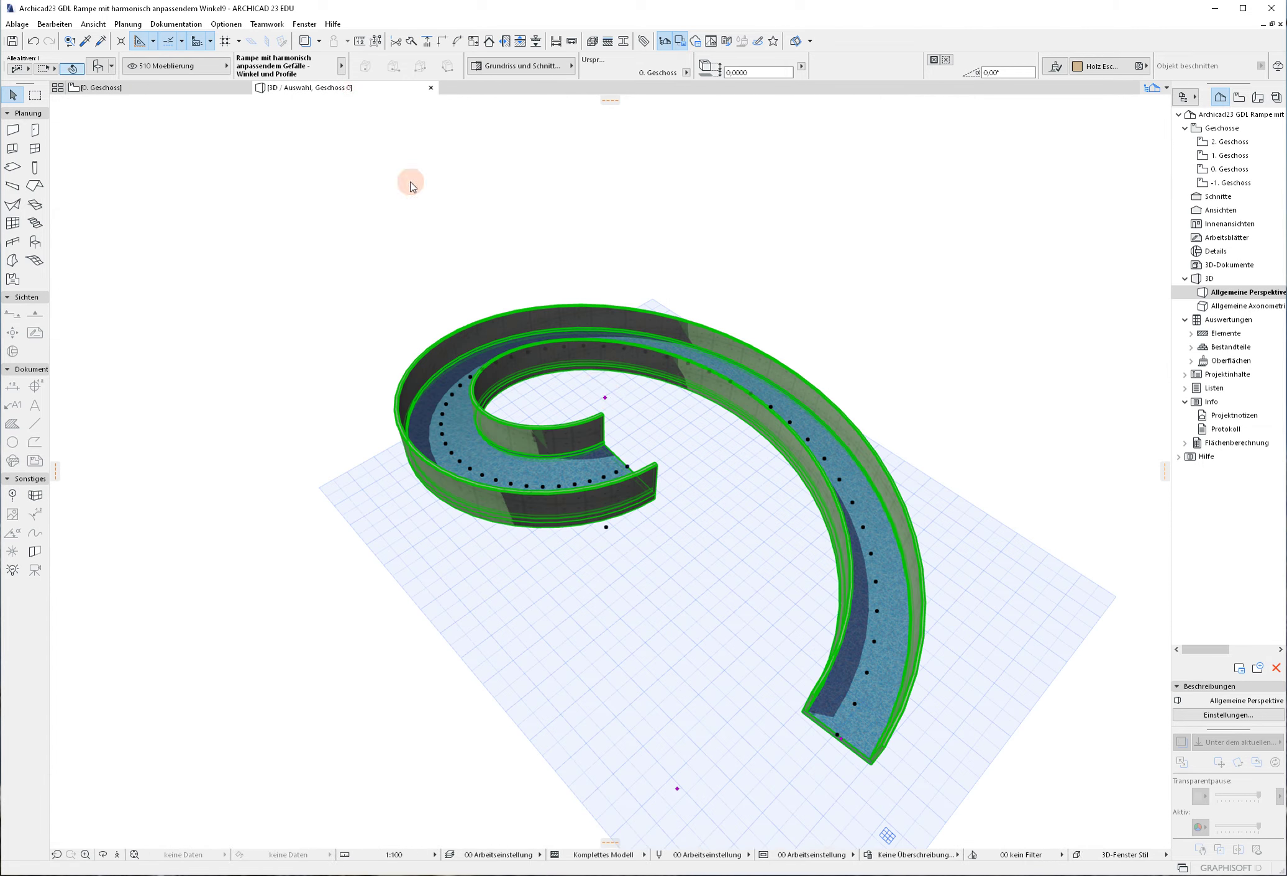
click(533, 531)
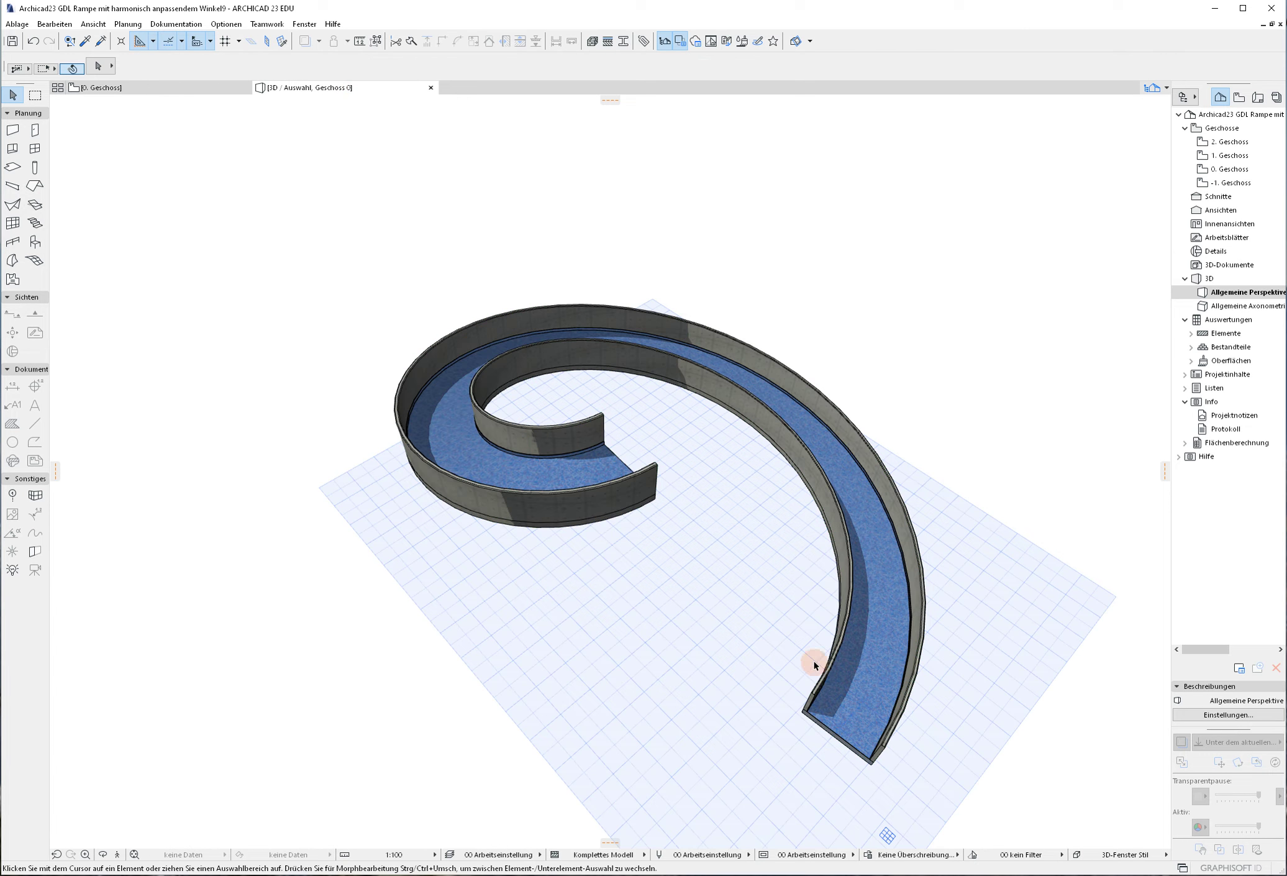
click(138, 89)
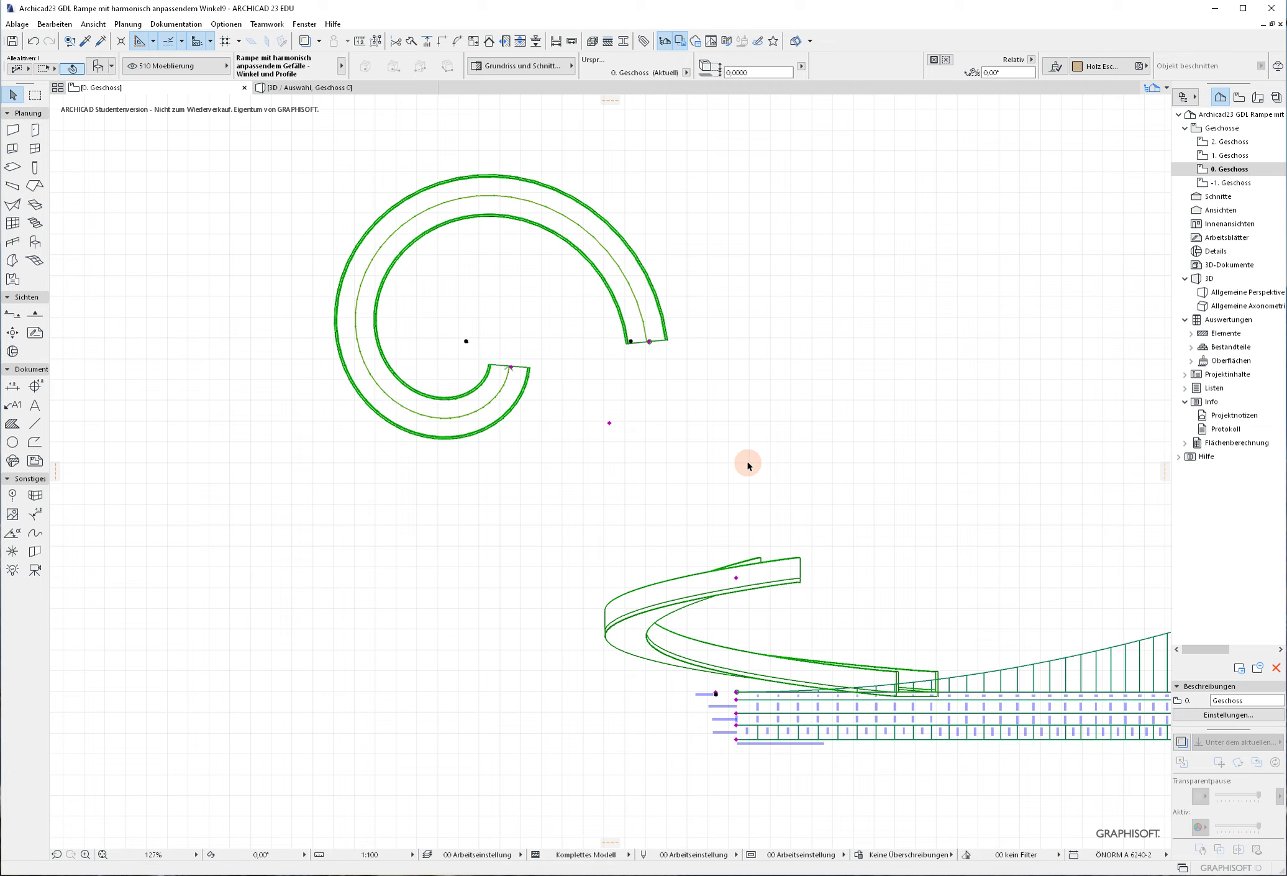
Step: In the ramp's object settings, disable Ansicht aus 3D zeigen and Schrifthöhe zeigen, enable Grundriss-Bemassung?, and apply the changes
key(ctrl+t)
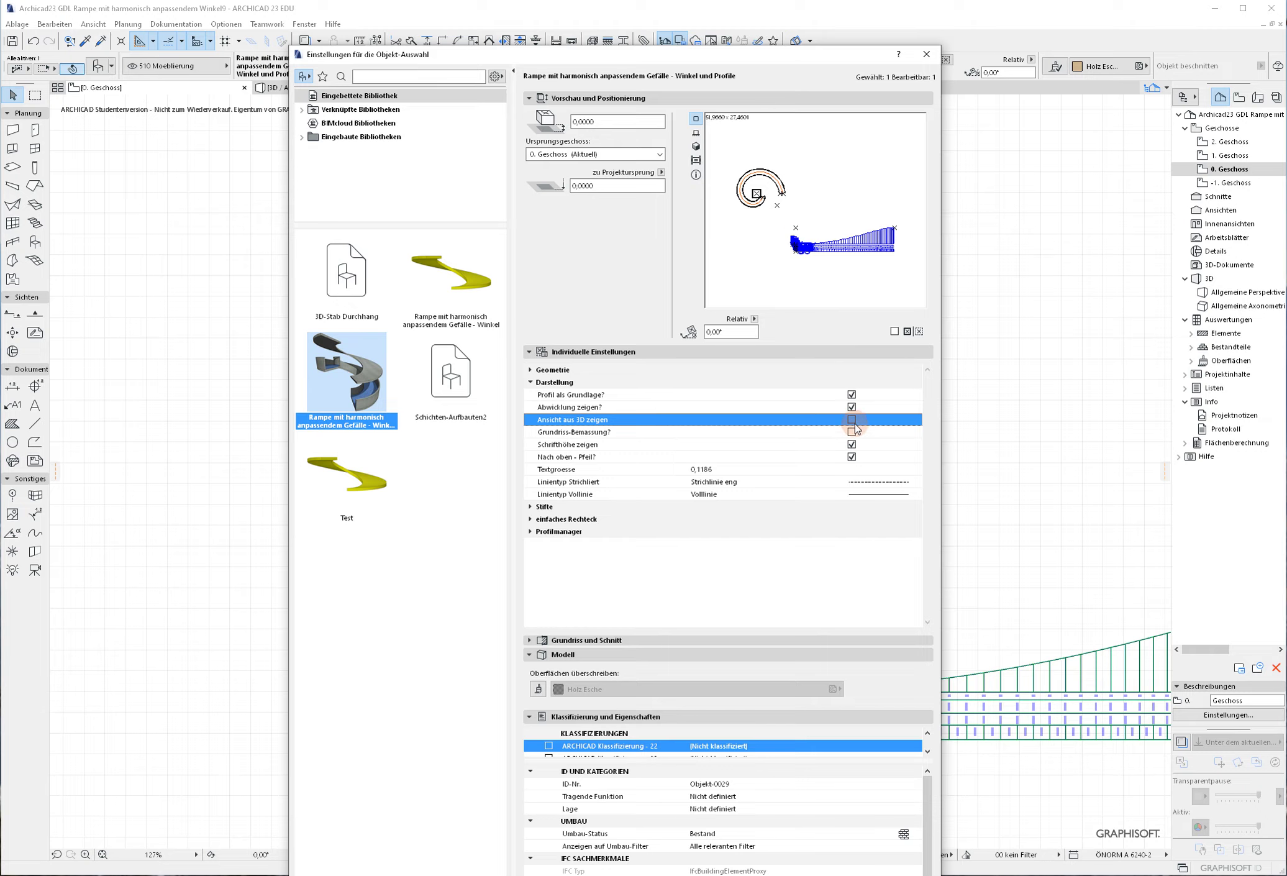
click(851, 432)
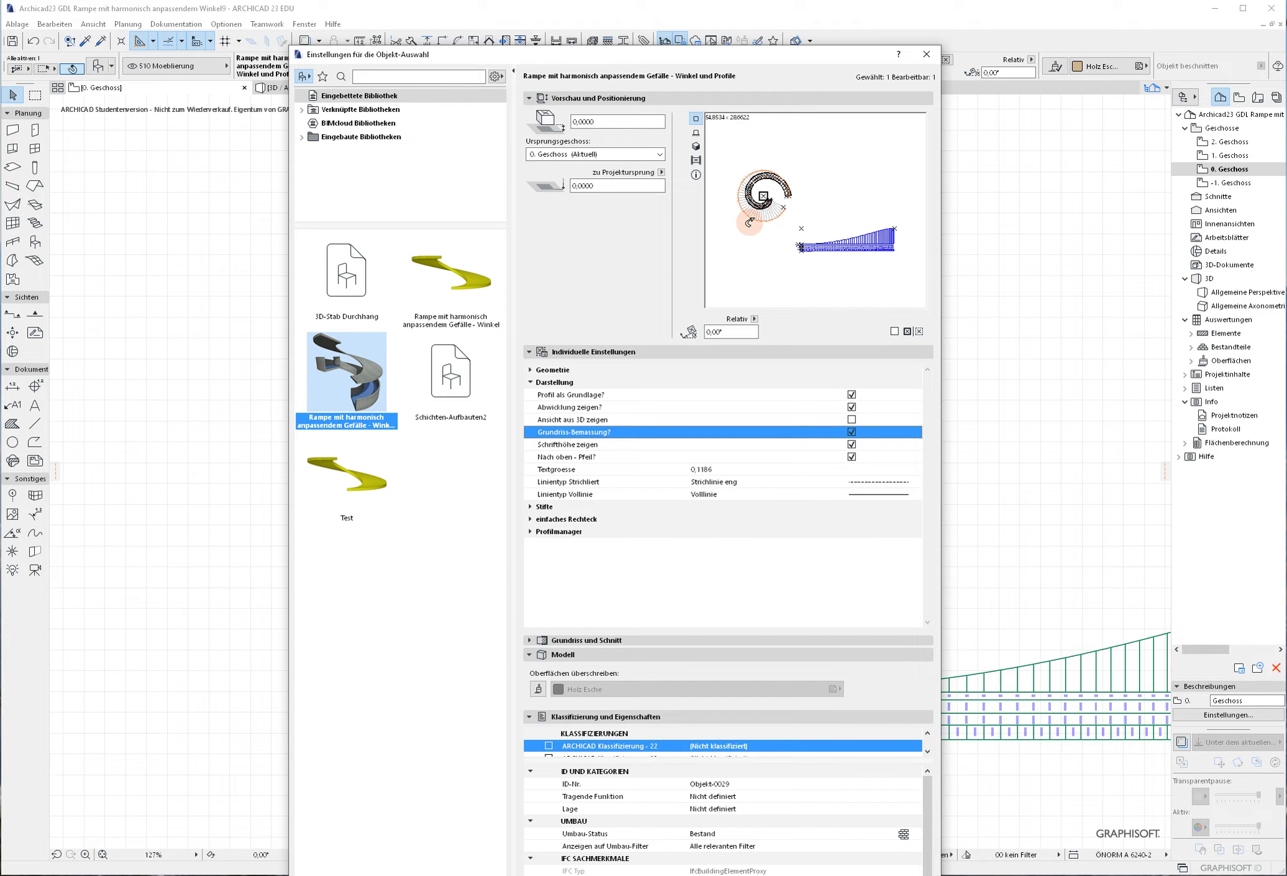
click(178, 434)
drag(833, 56, 1286, 72)
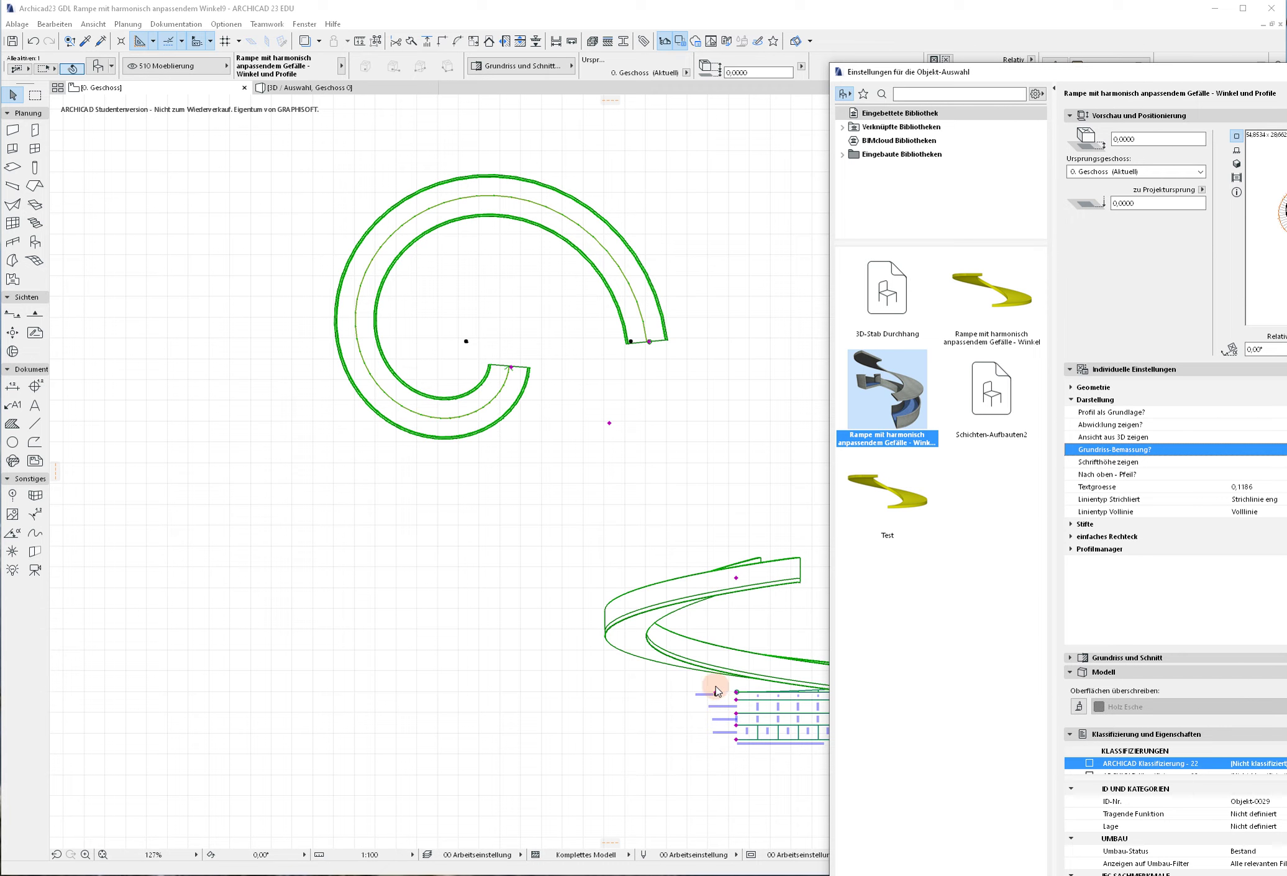
drag(1225, 74, 395, 6)
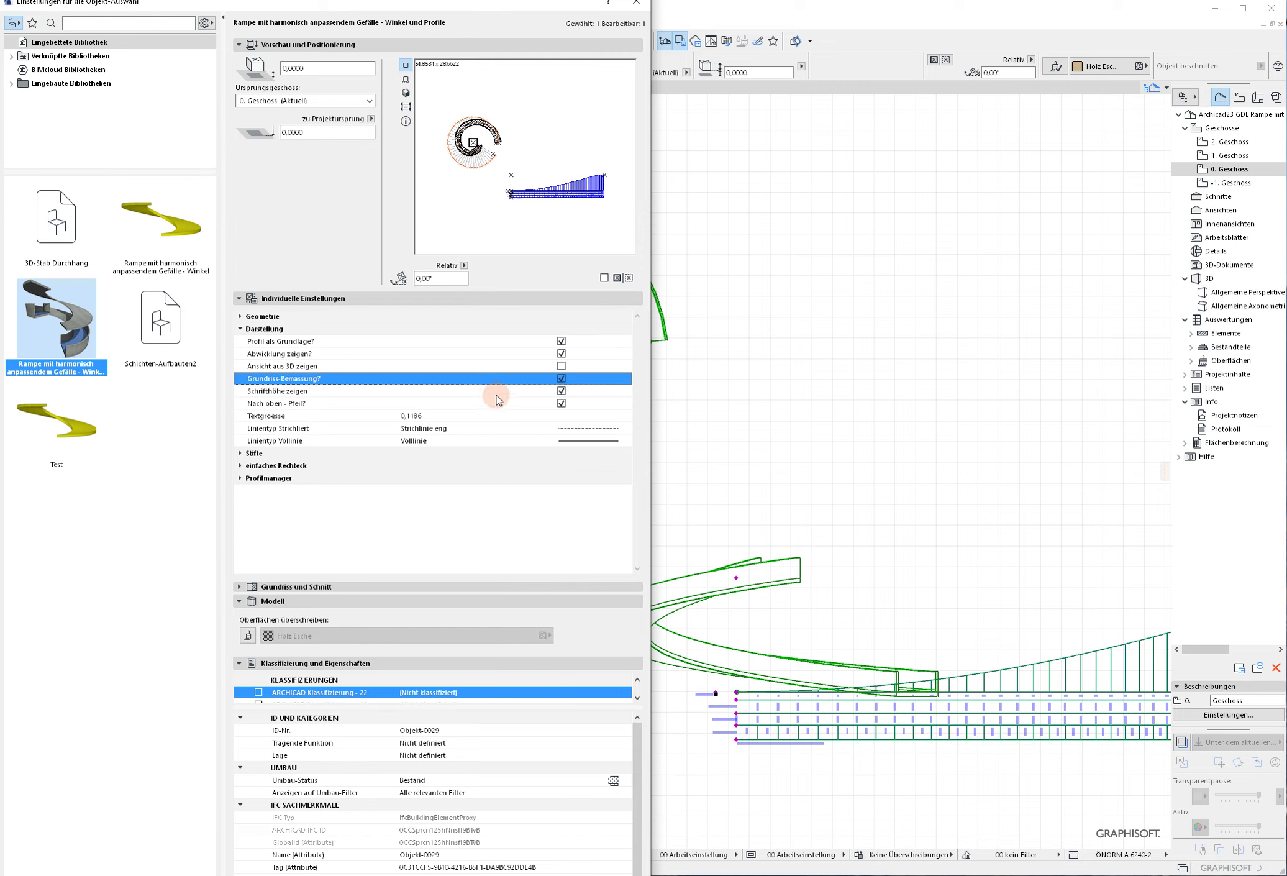
click(561, 391)
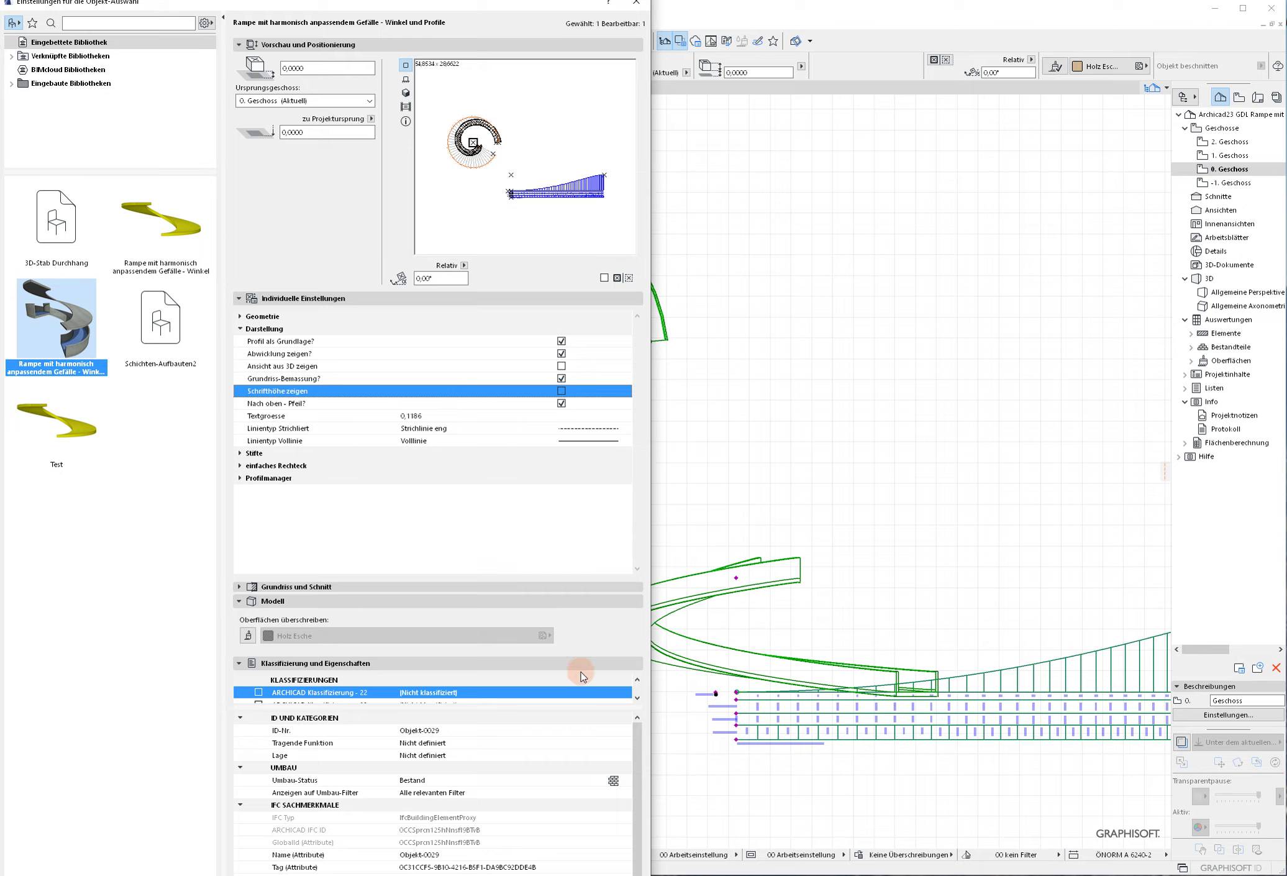
key(Return)
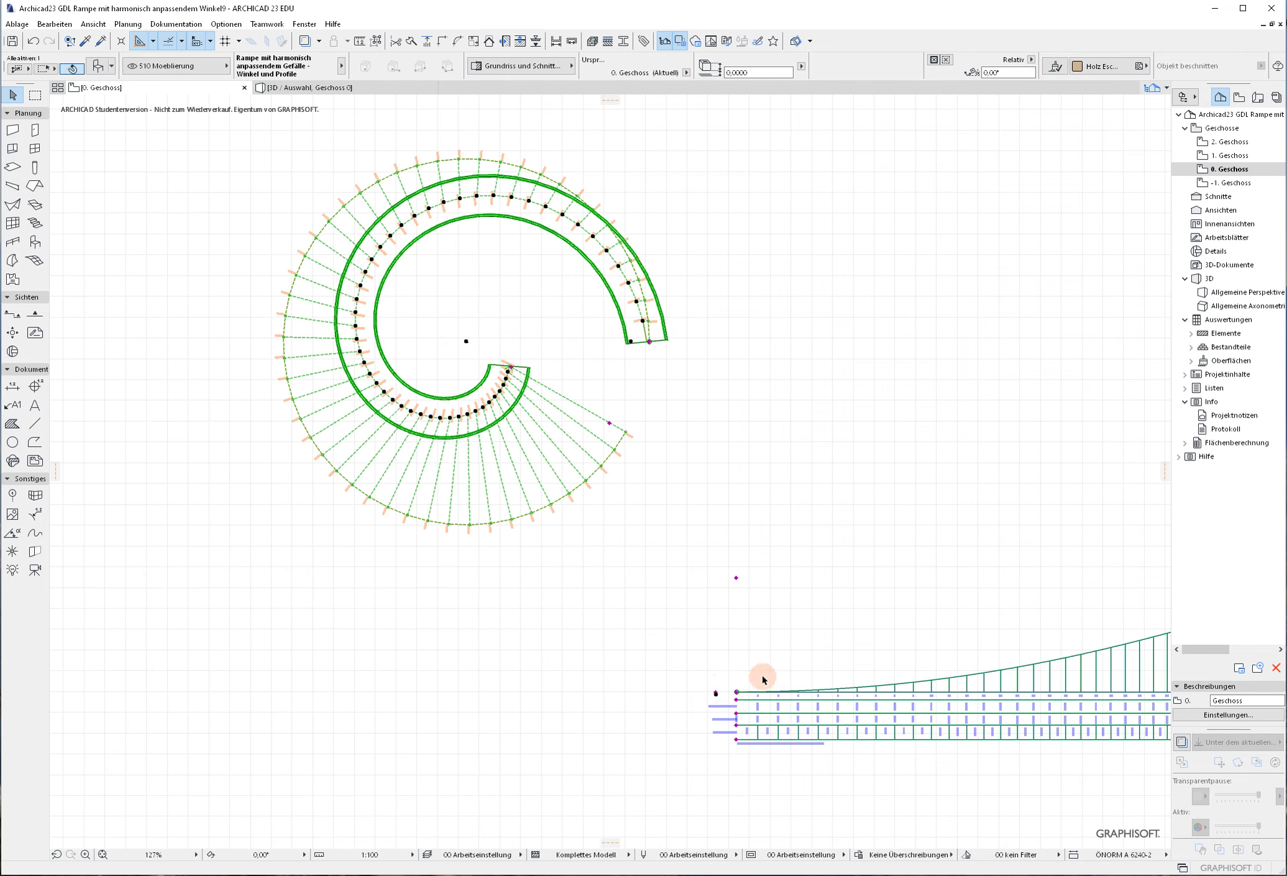
Step: Enlarge the text of the unrolled profile's table by stretching the Textgroesse hotspot beside the profile's start
scroll(740, 692, up, 6)
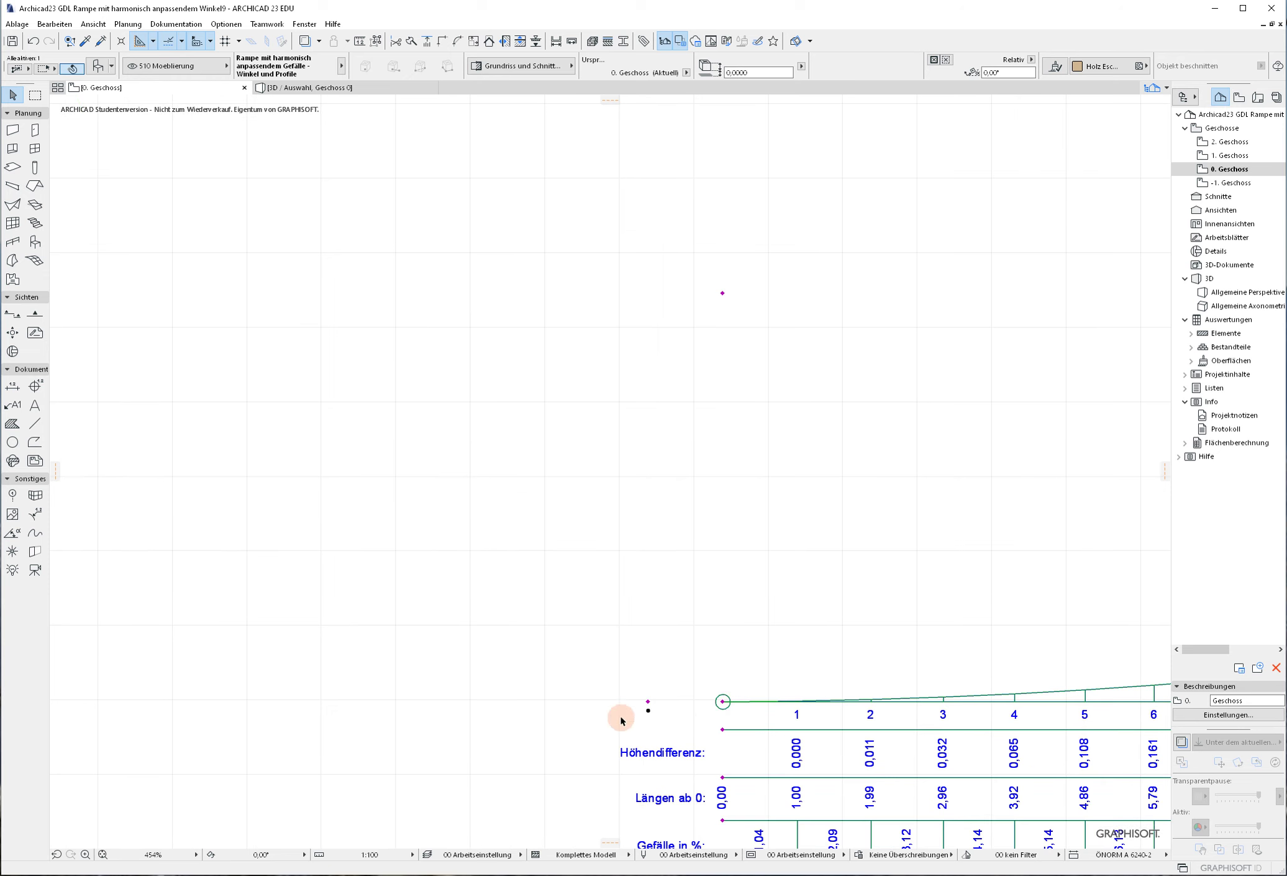
click(648, 703)
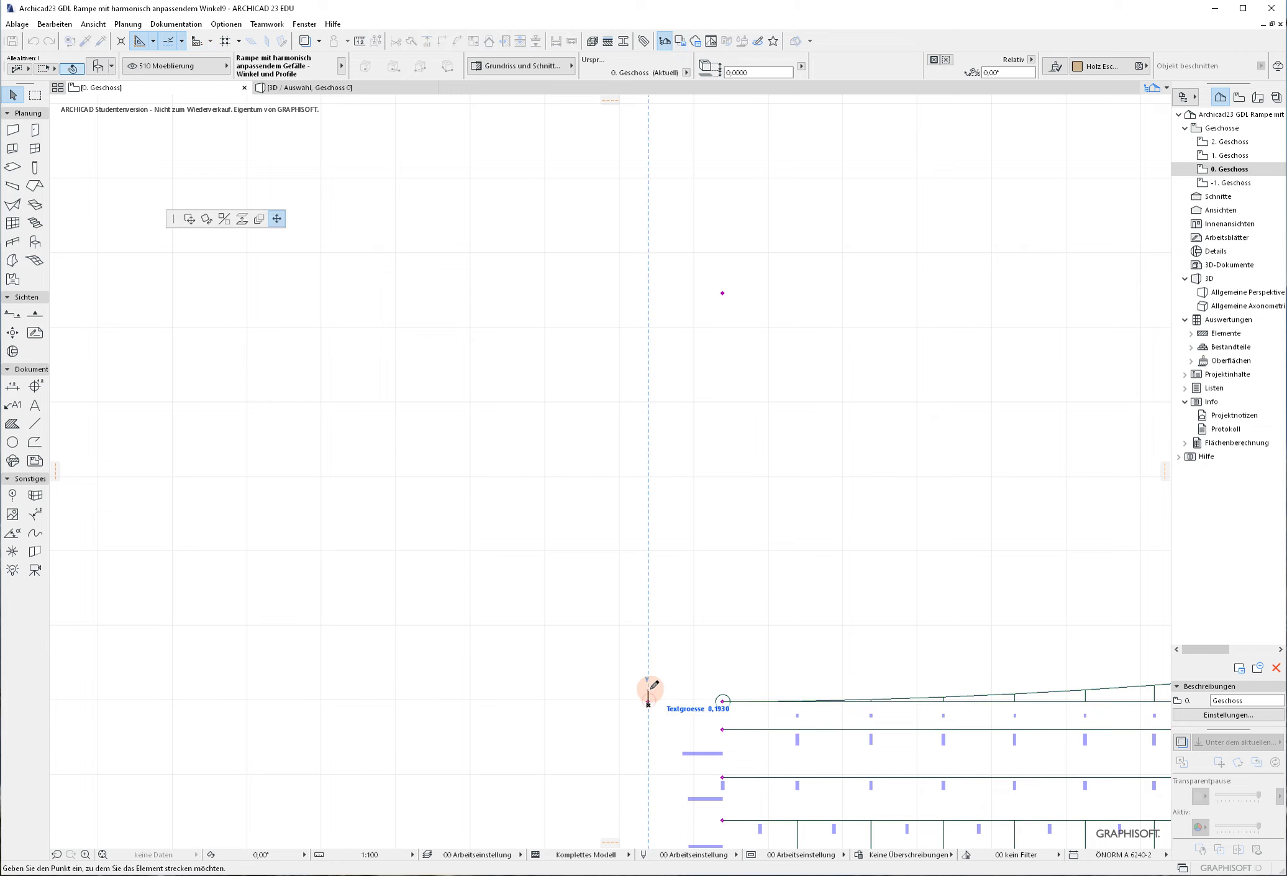
click(649, 702)
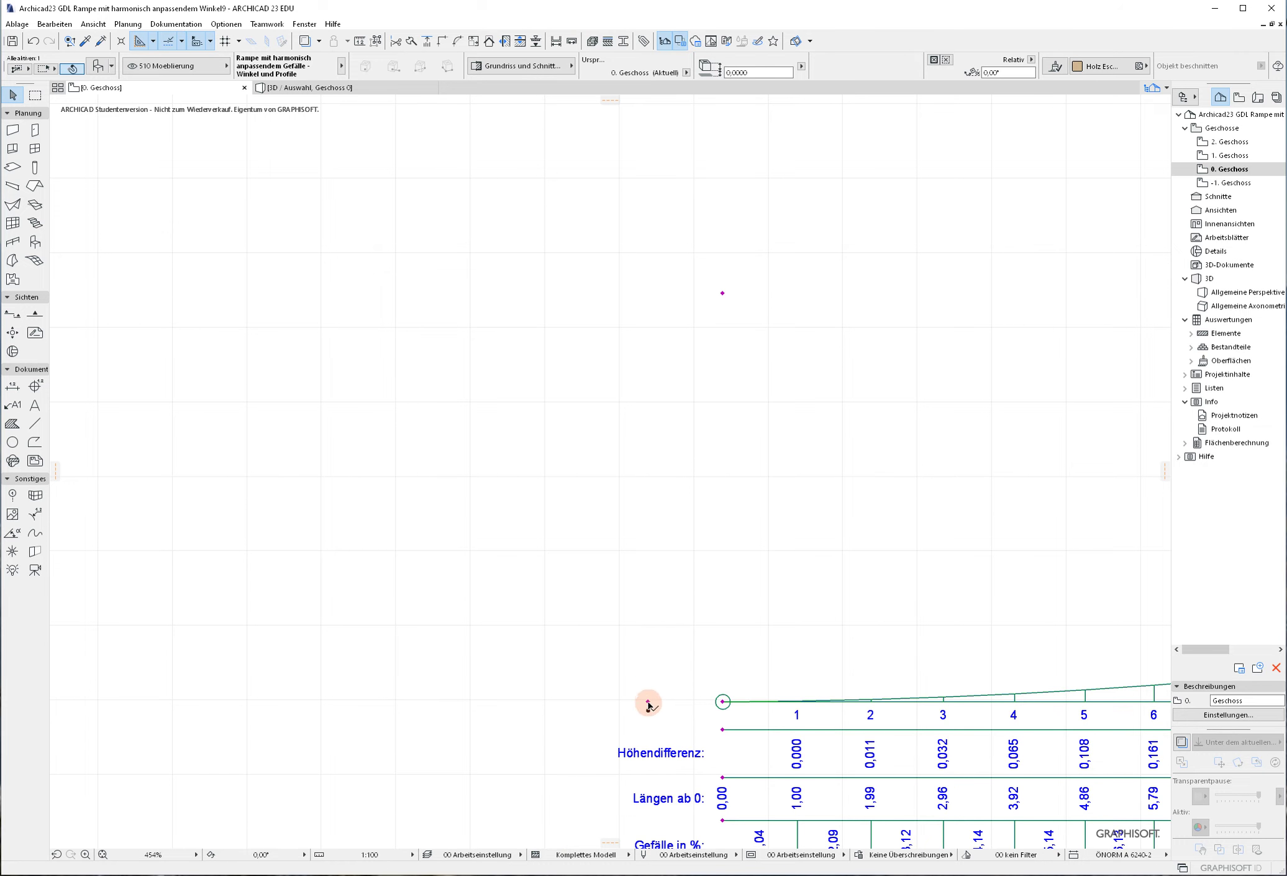
click(648, 704)
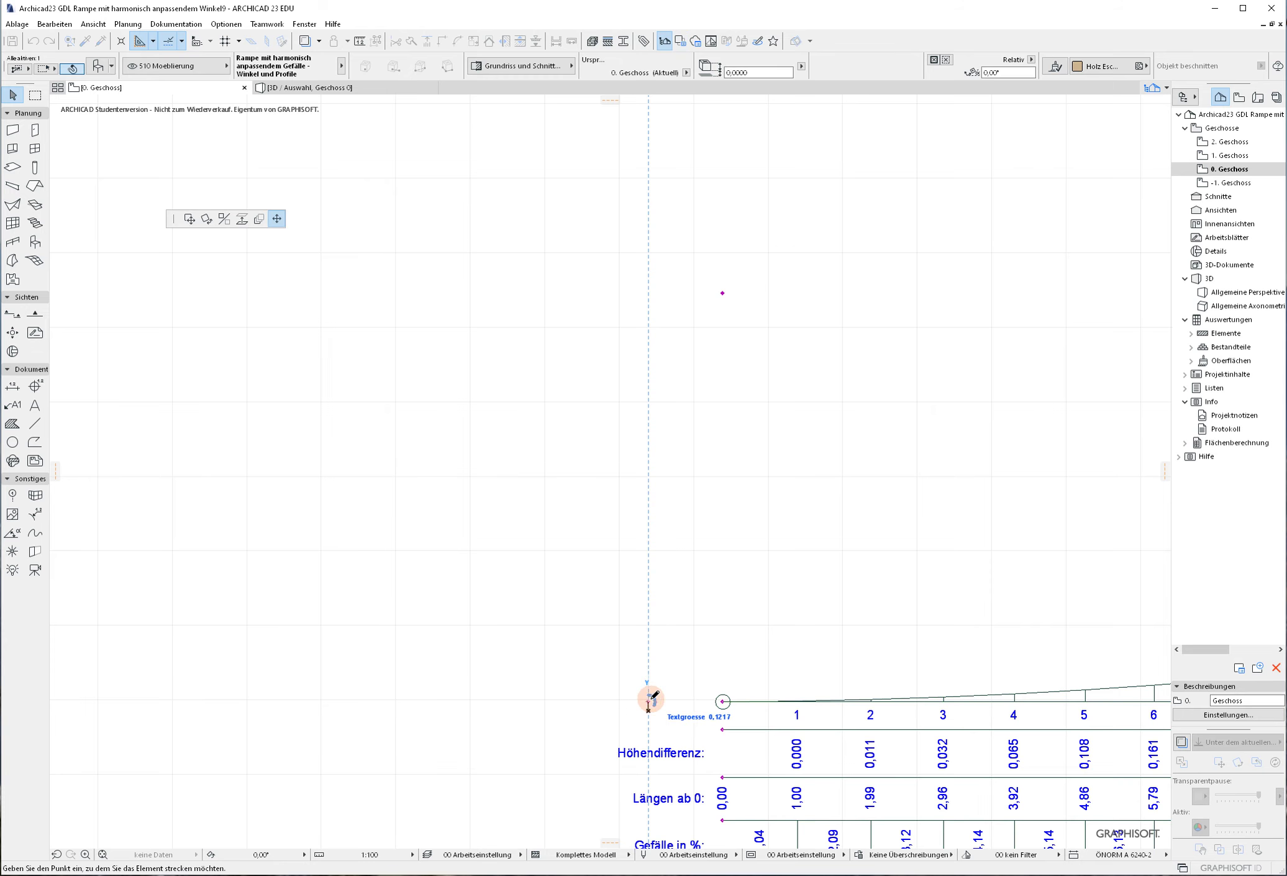
click(665, 707)
scroll(677, 714, down, 3)
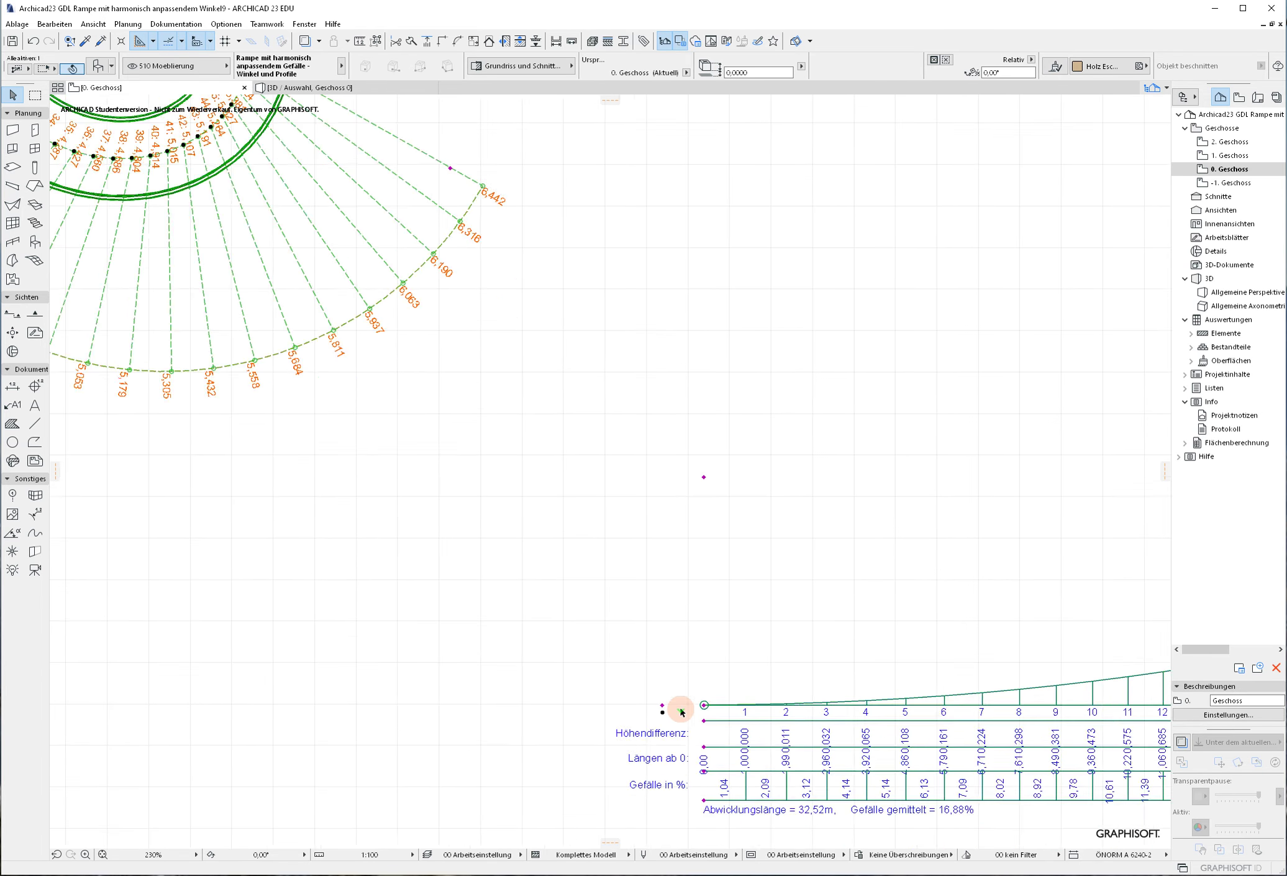
Step: Increase the height of the table's Höhendifferenz row, and stretch the Längen ab 0 row to a height of about 0.88
middle_drag(737, 733, 657, 502)
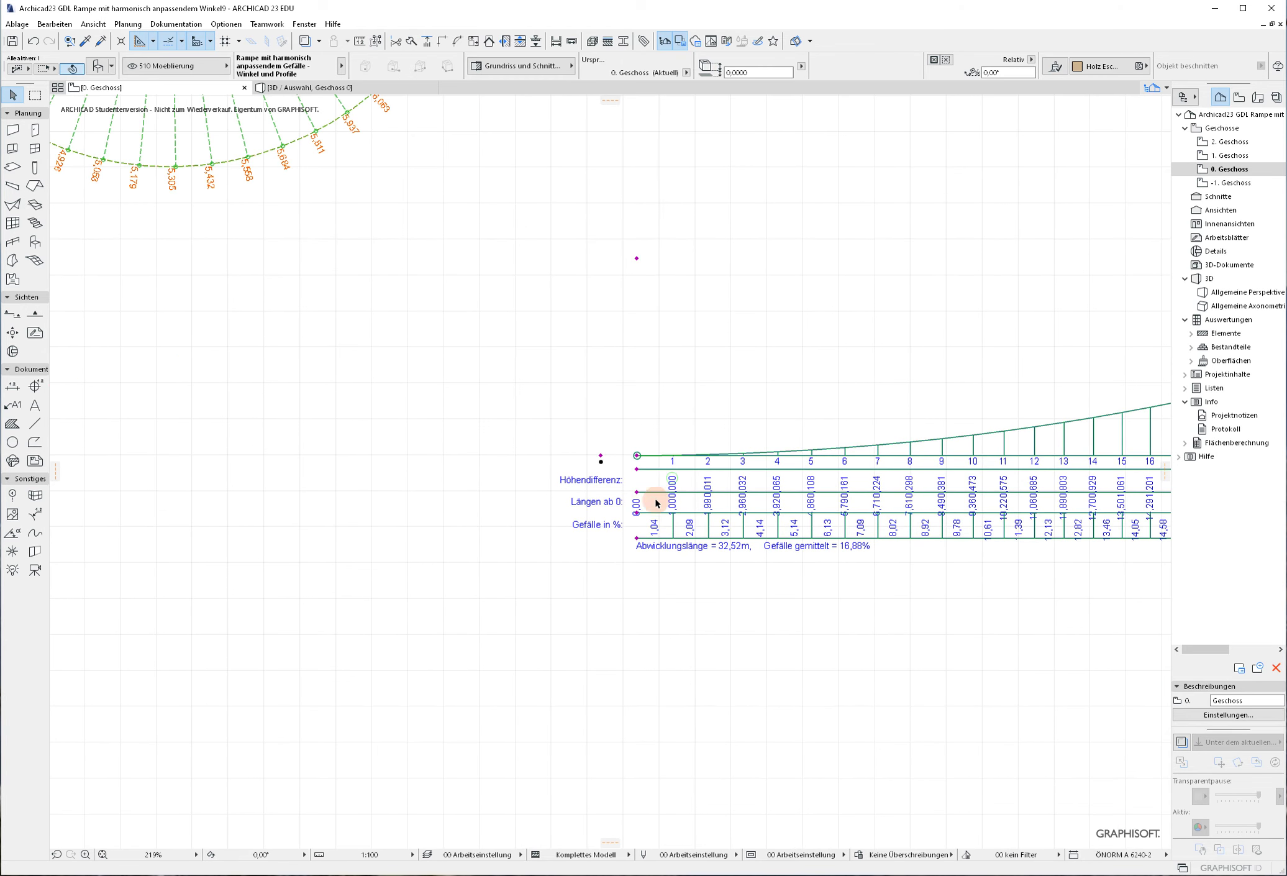
click(638, 493)
click(649, 498)
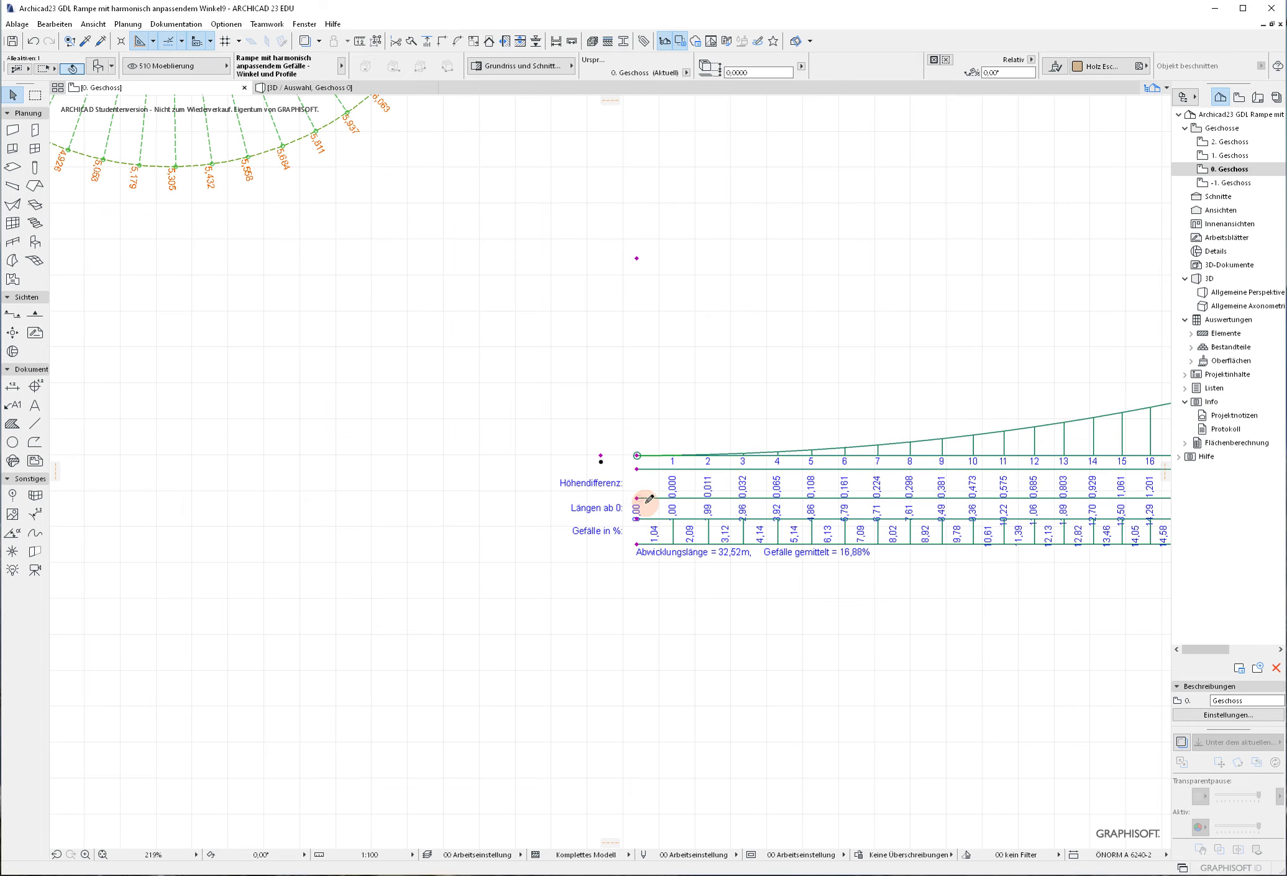
click(637, 519)
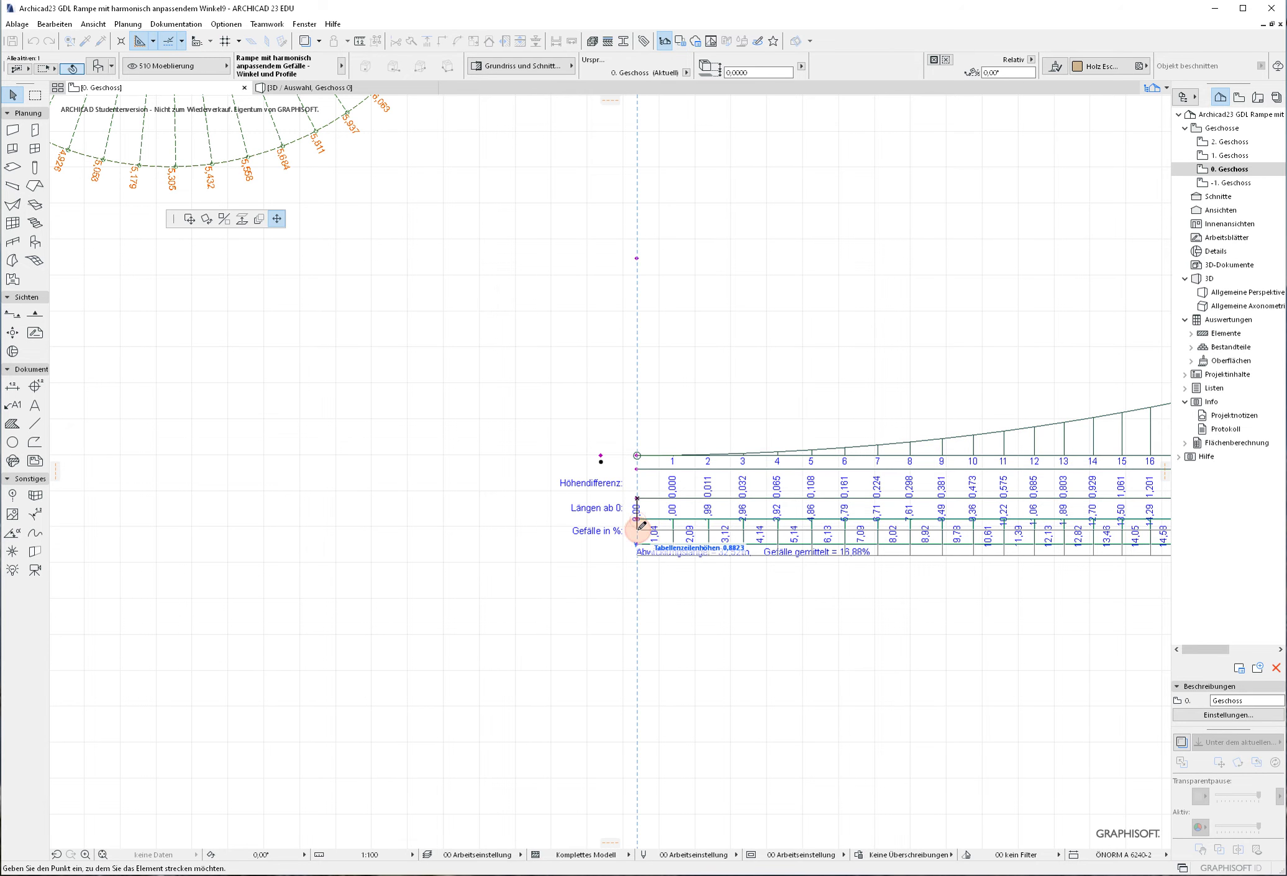
click(638, 530)
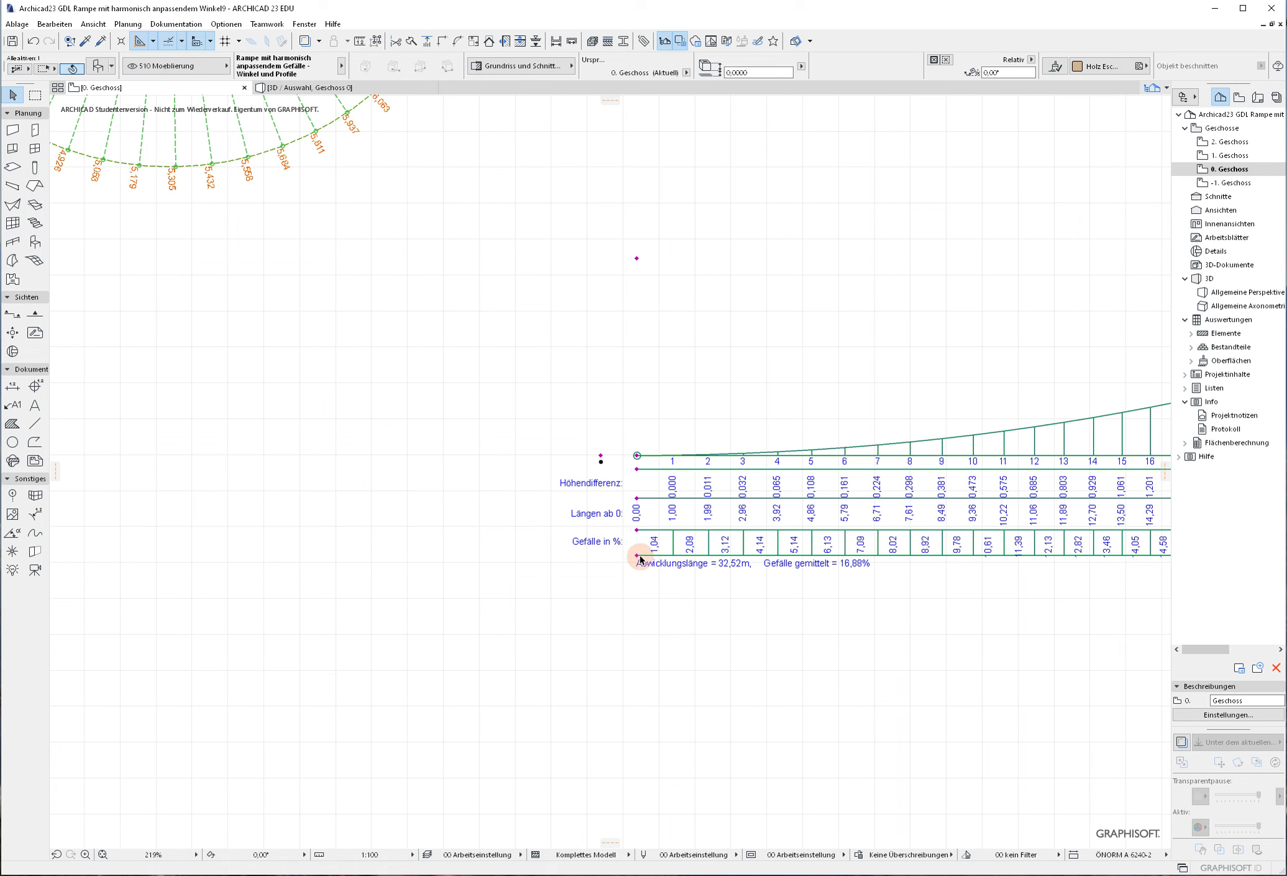
Step: Increase the heights of the Gefälle in % row and the point-number row using their hotspots at the table's start
click(638, 555)
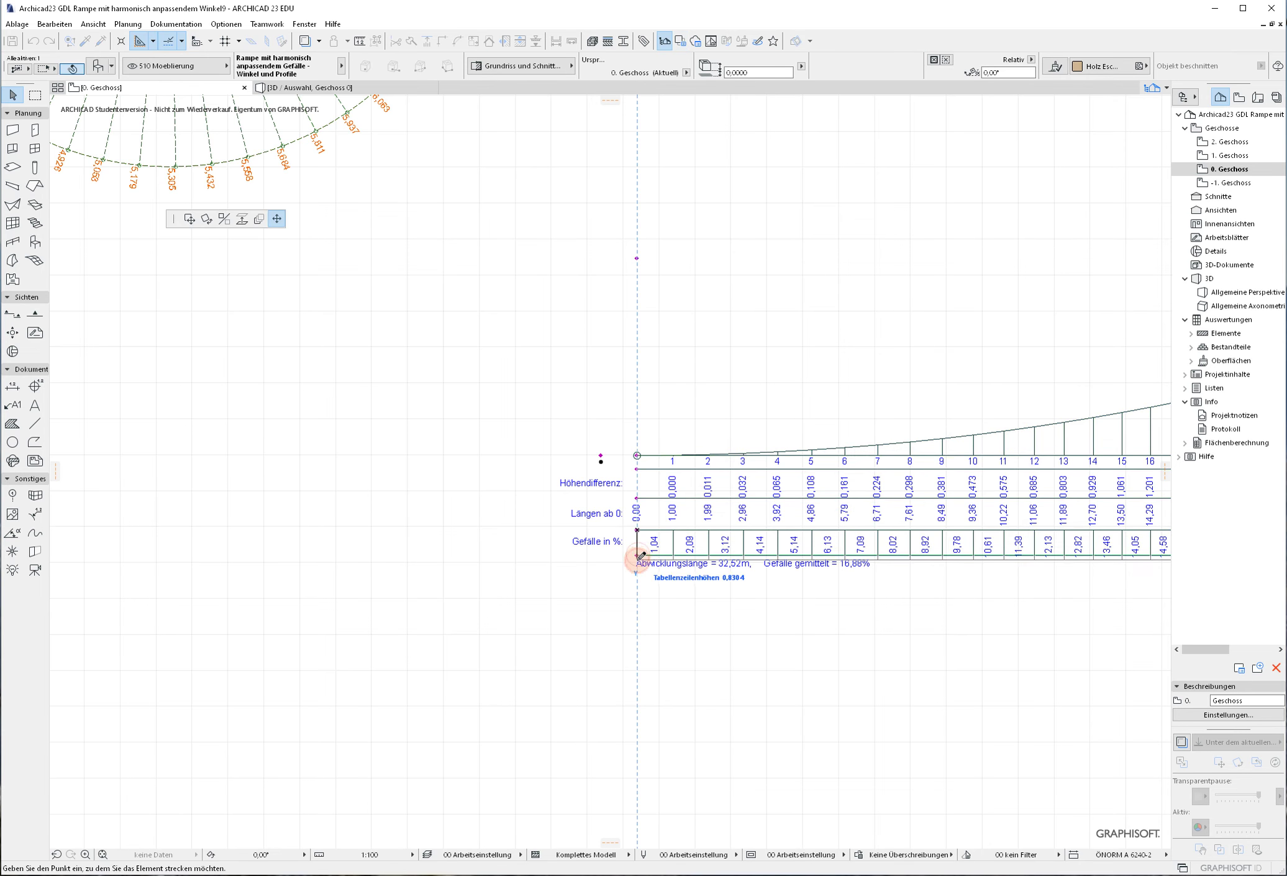
click(639, 561)
click(652, 404)
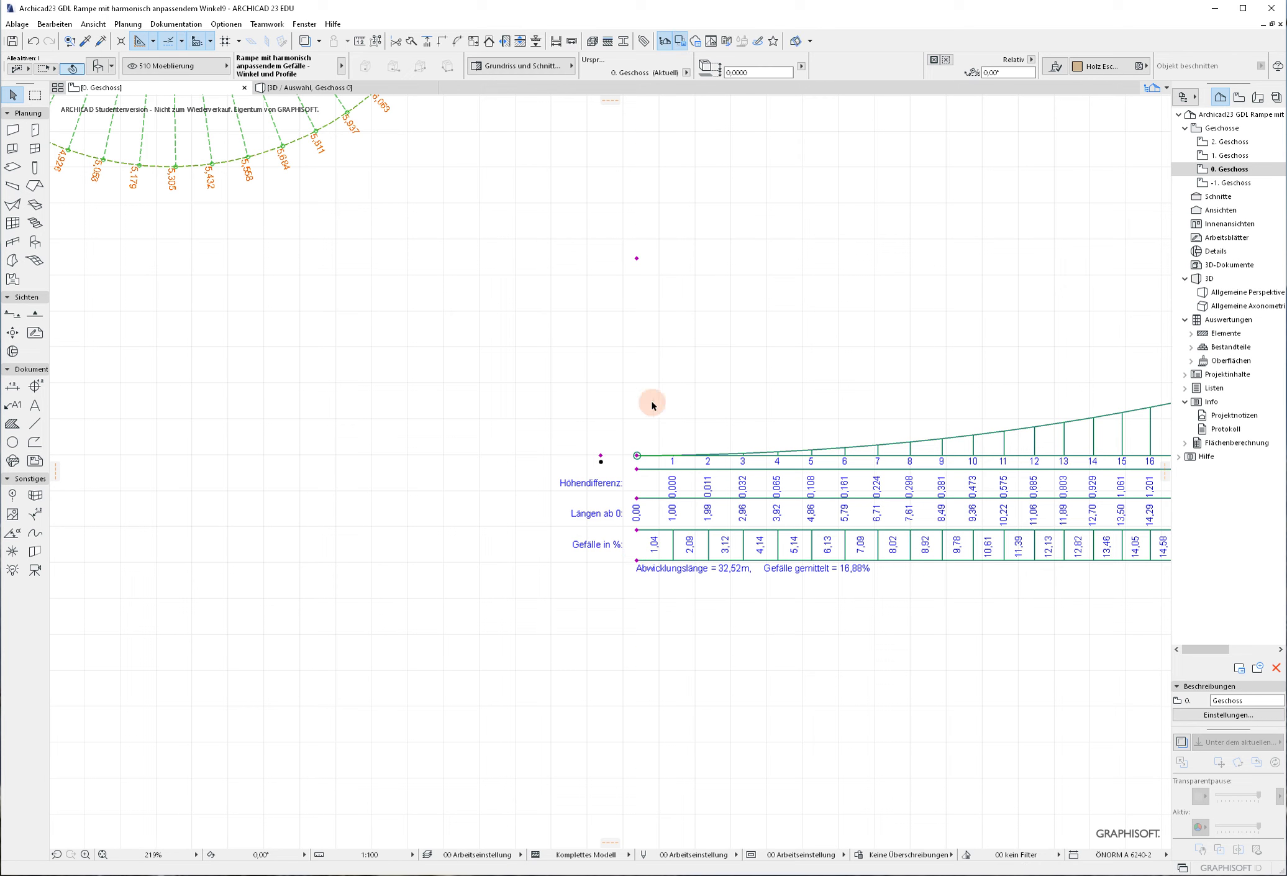
click(638, 470)
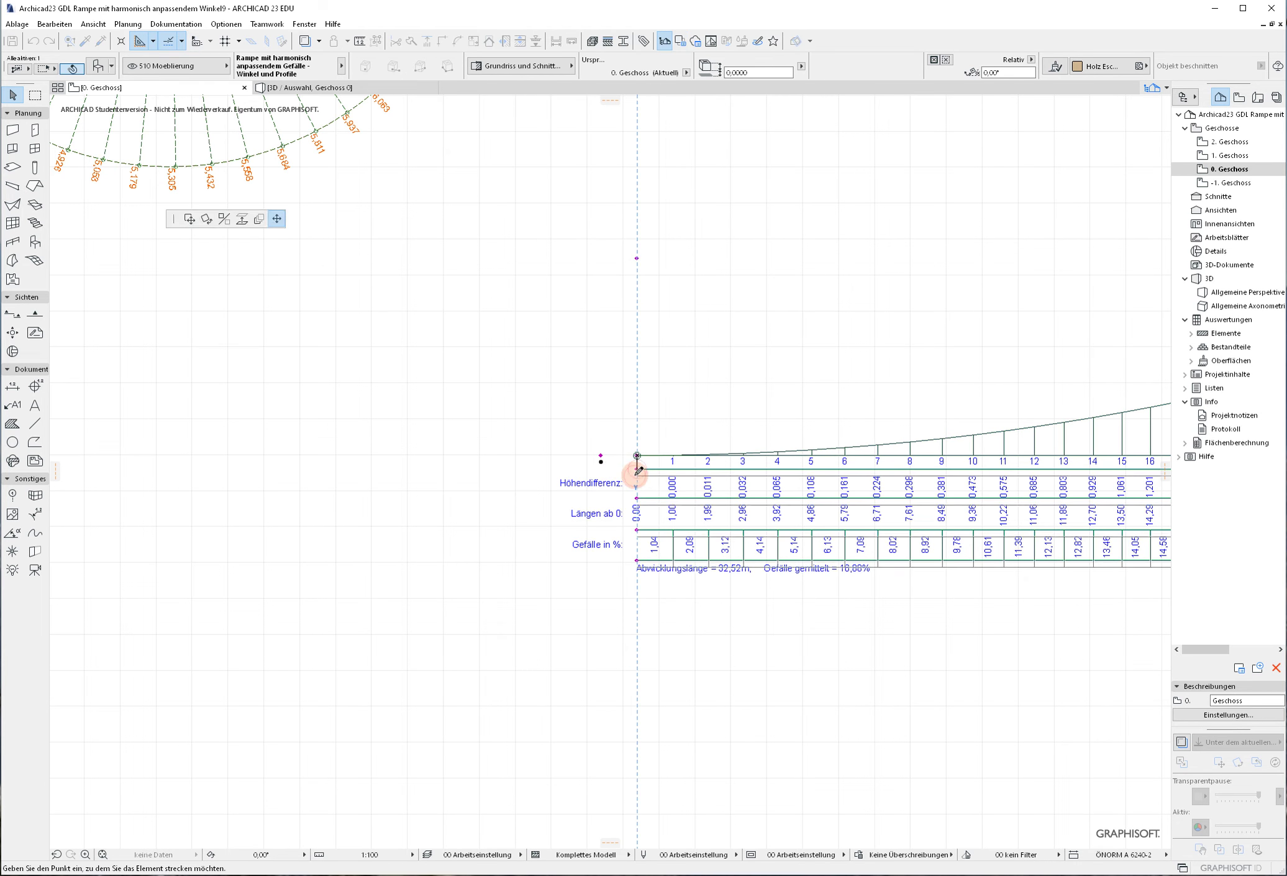
click(638, 476)
Step: Examine the full unrolled profile table up to point 50 and the height labels along the spiral ramp in plan
middle_drag(897, 525, 385, 488)
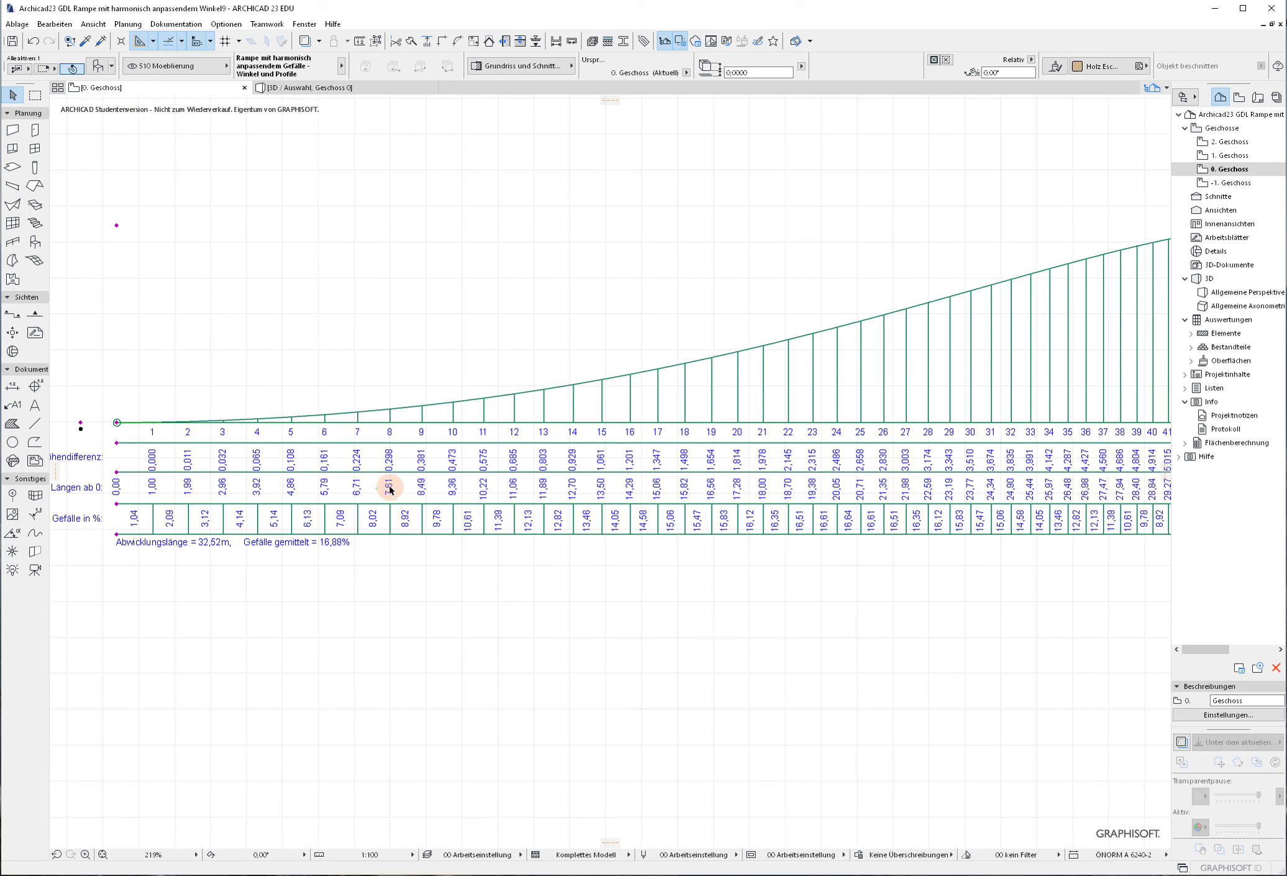
mouse_move(1108, 527)
middle_down()
mouse_move(862, 532)
mouse_move(361, 500)
mouse_move(842, 525)
middle_up()
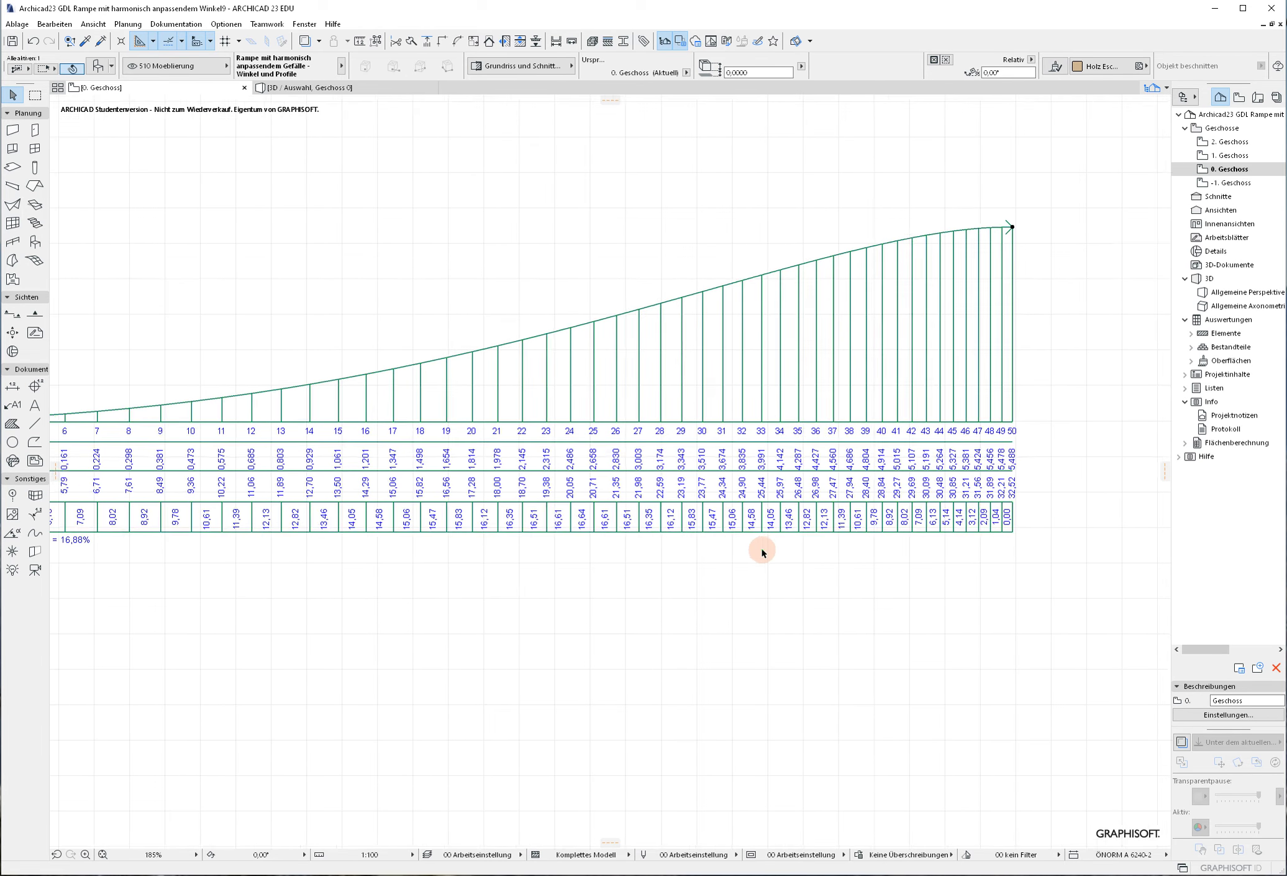
scroll(764, 554, down, 4)
middle_drag(334, 406, 809, 546)
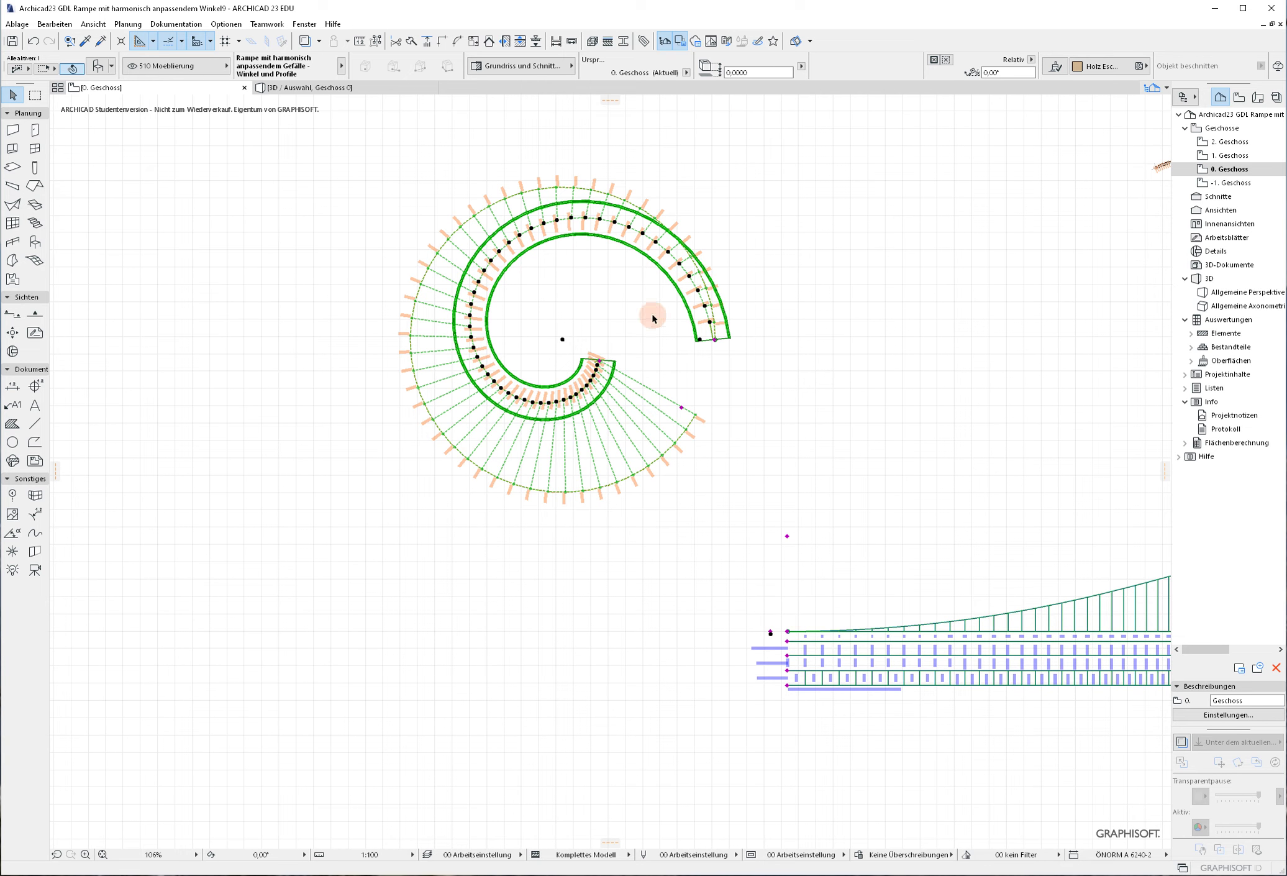
scroll(557, 377, up, 8)
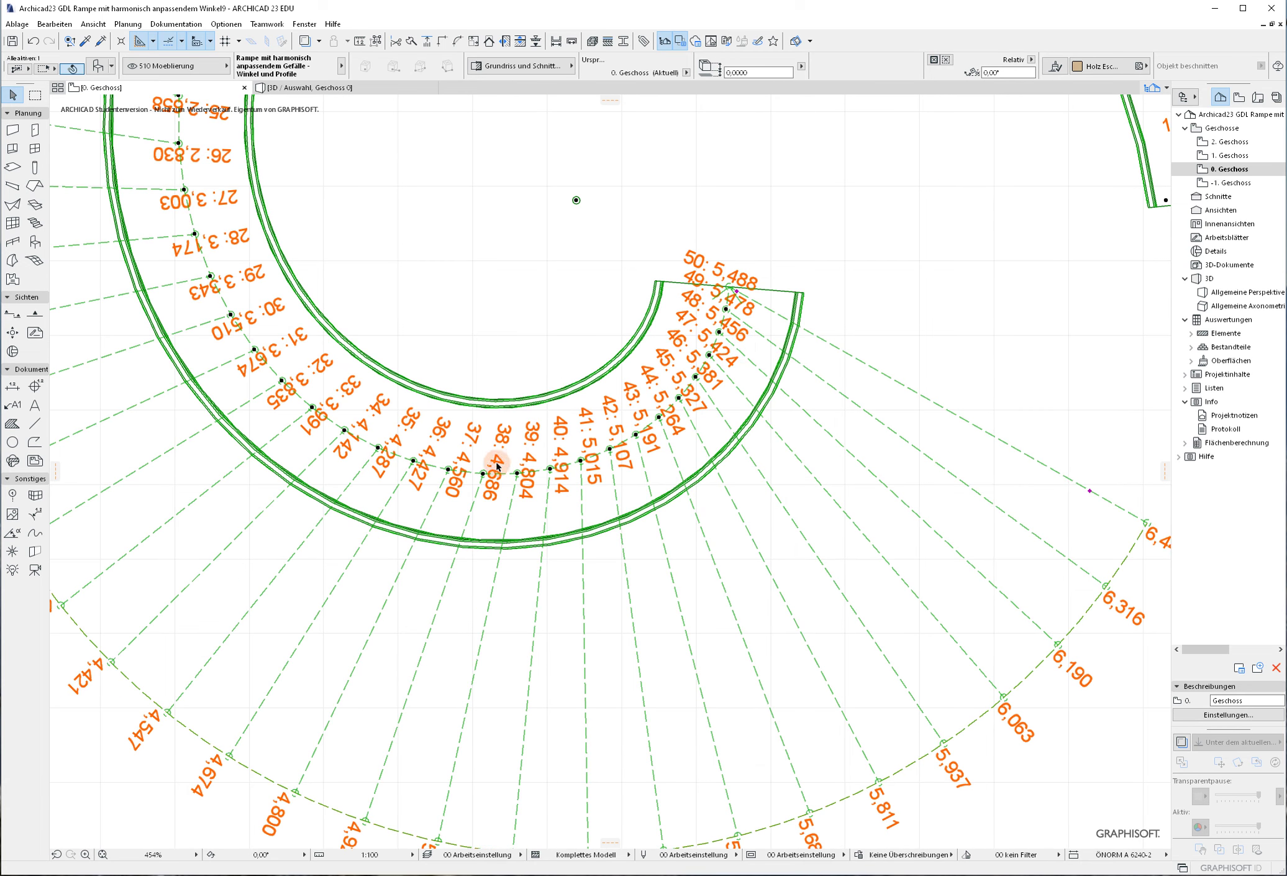
scroll(491, 562, down, 3)
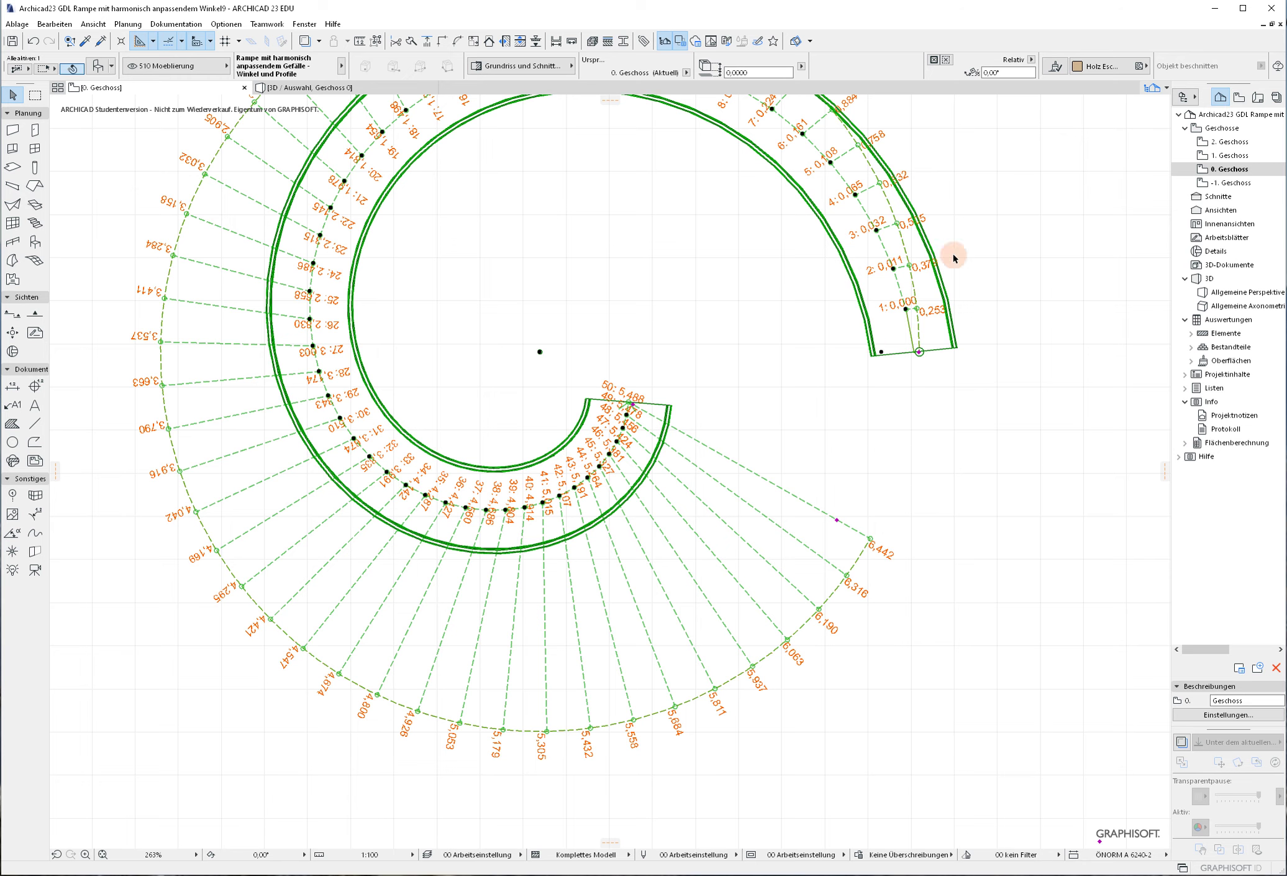
Step: Stretch the spiral ramp's end point outward to the end of the dashed reference arc, making it circular, and view the unrolled profile
click(634, 407)
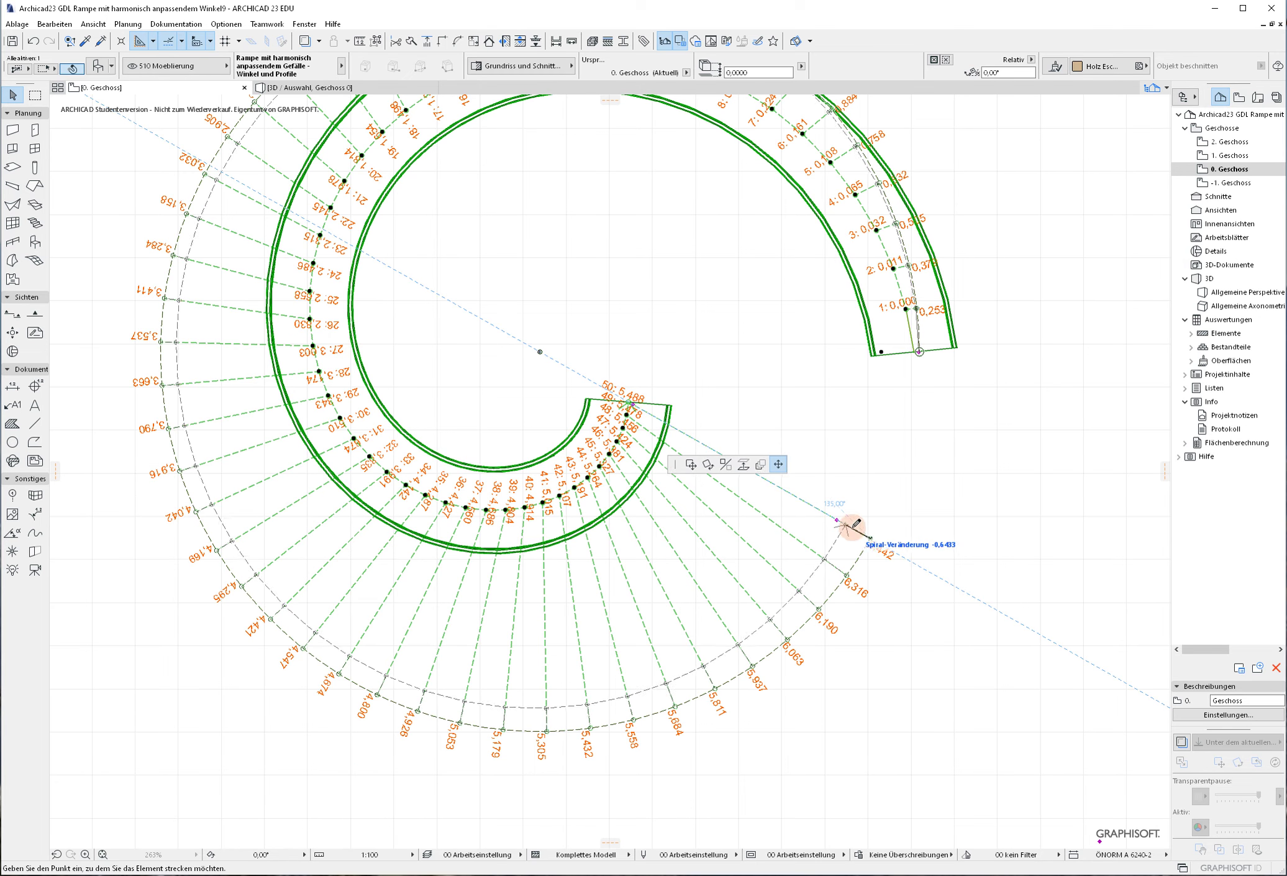
click(872, 536)
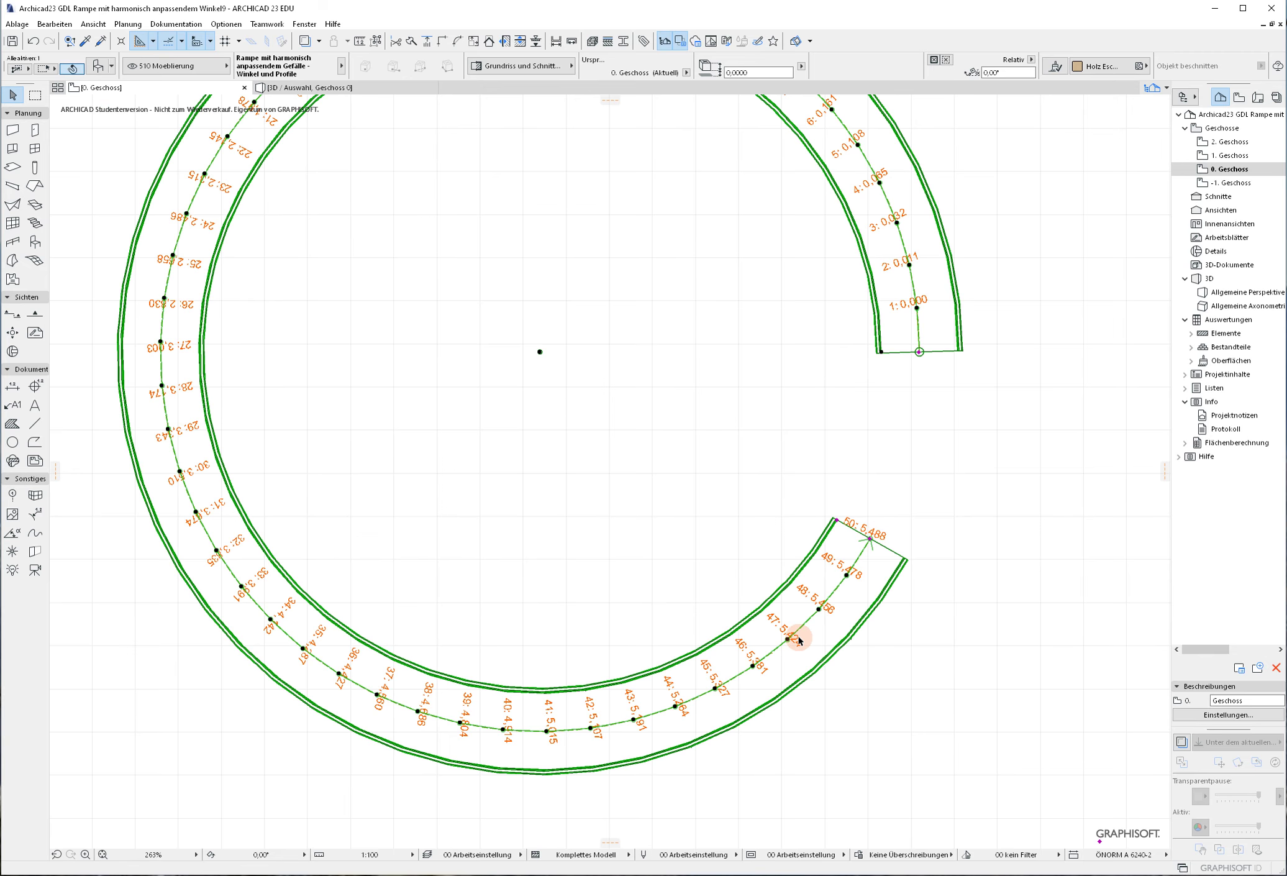
scroll(800, 640, down, 4)
middle_drag(856, 655, 433, 409)
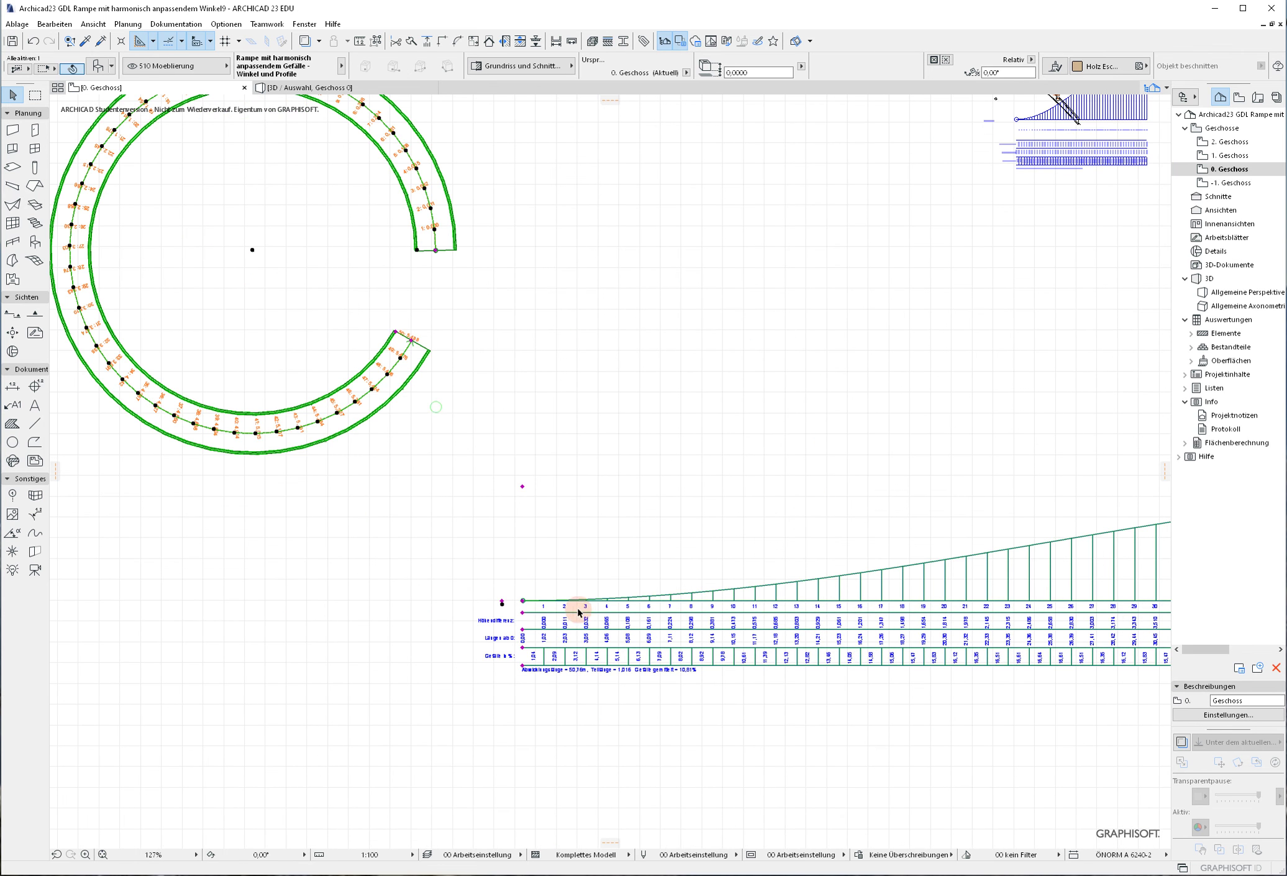
Step: Examine the unrolled profile's table values along its full length, from the summary line at the start to point 50
scroll(558, 666, up, 4)
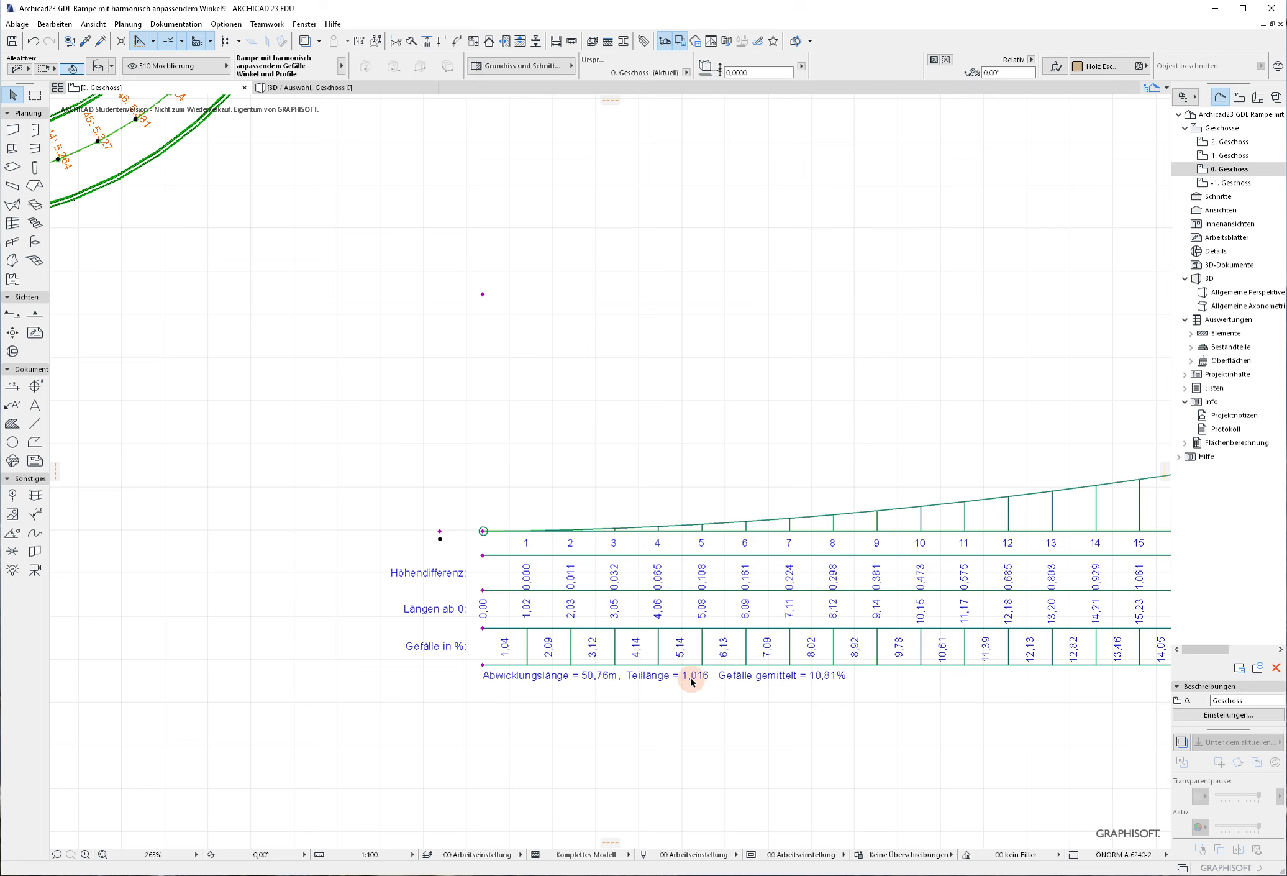
scroll(696, 682, down, 4)
middle_drag(784, 681, 373, 637)
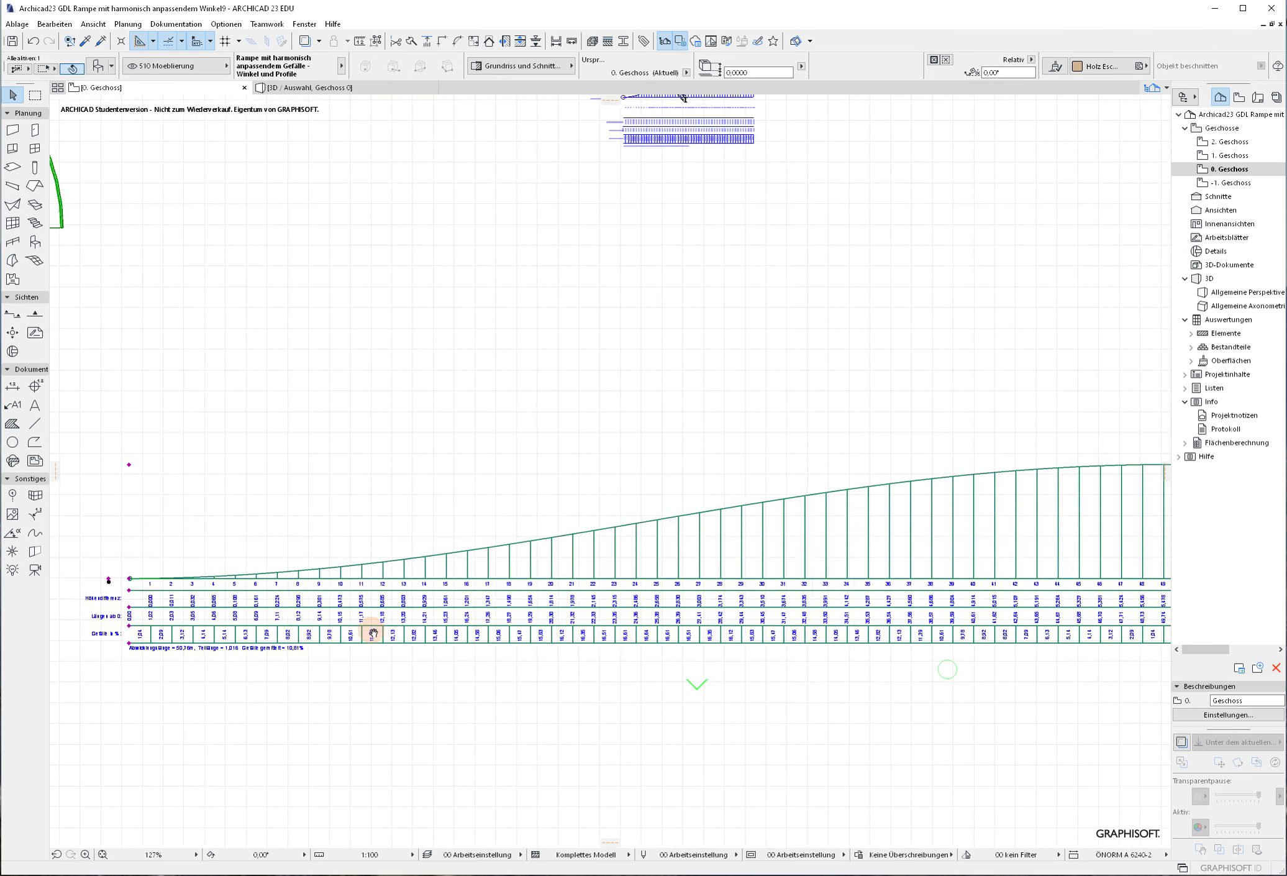
scroll(878, 601, up, 6)
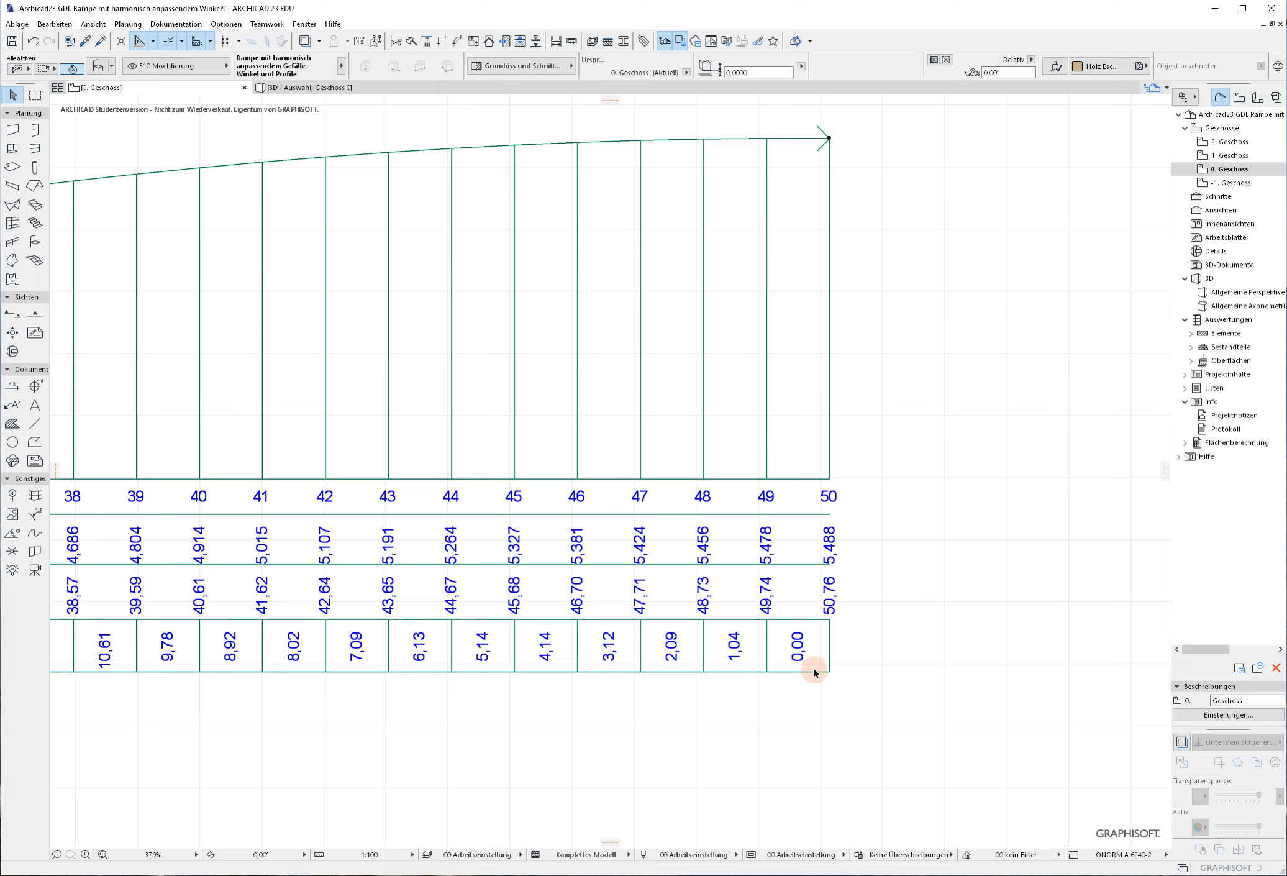
scroll(793, 669, down, 5)
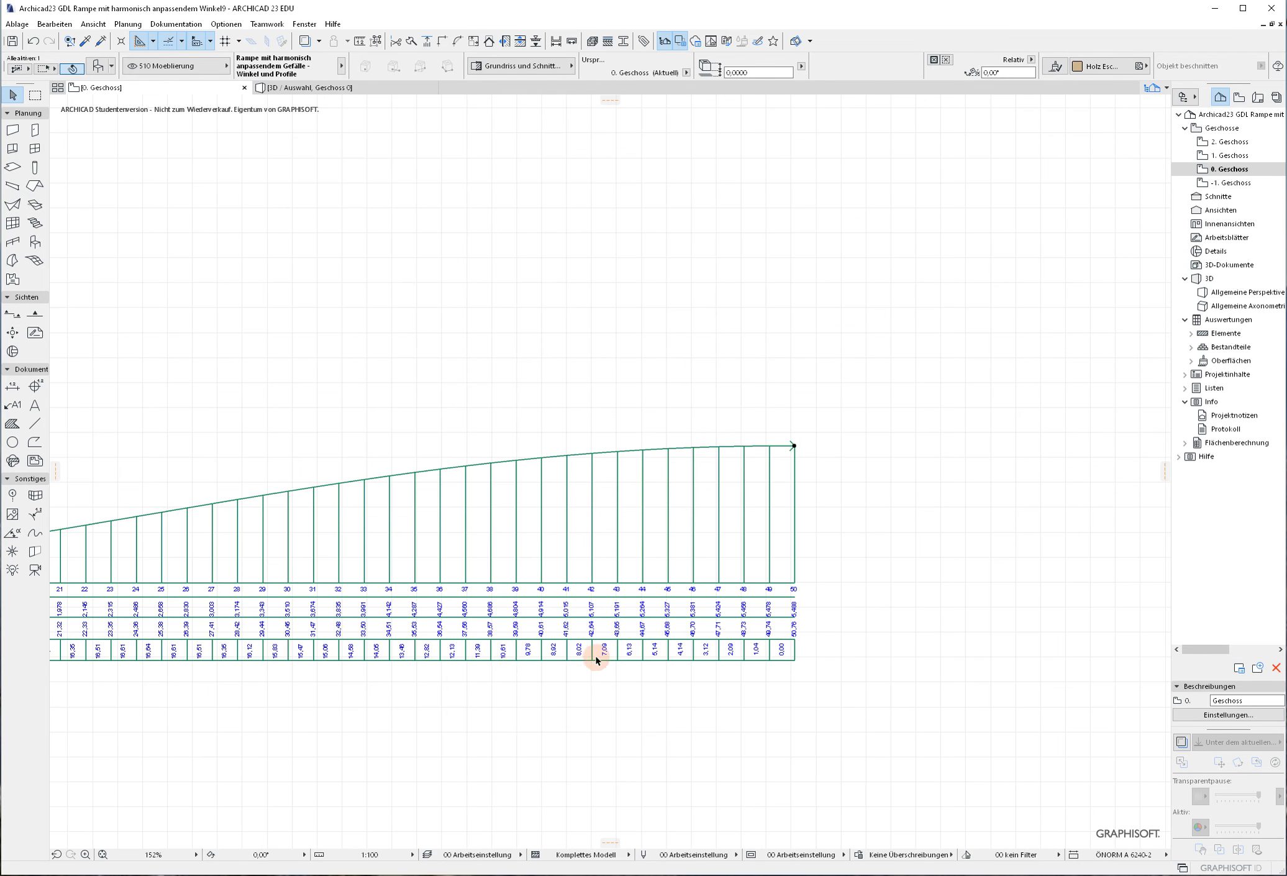
shift+scroll(264, 659, left, 10)
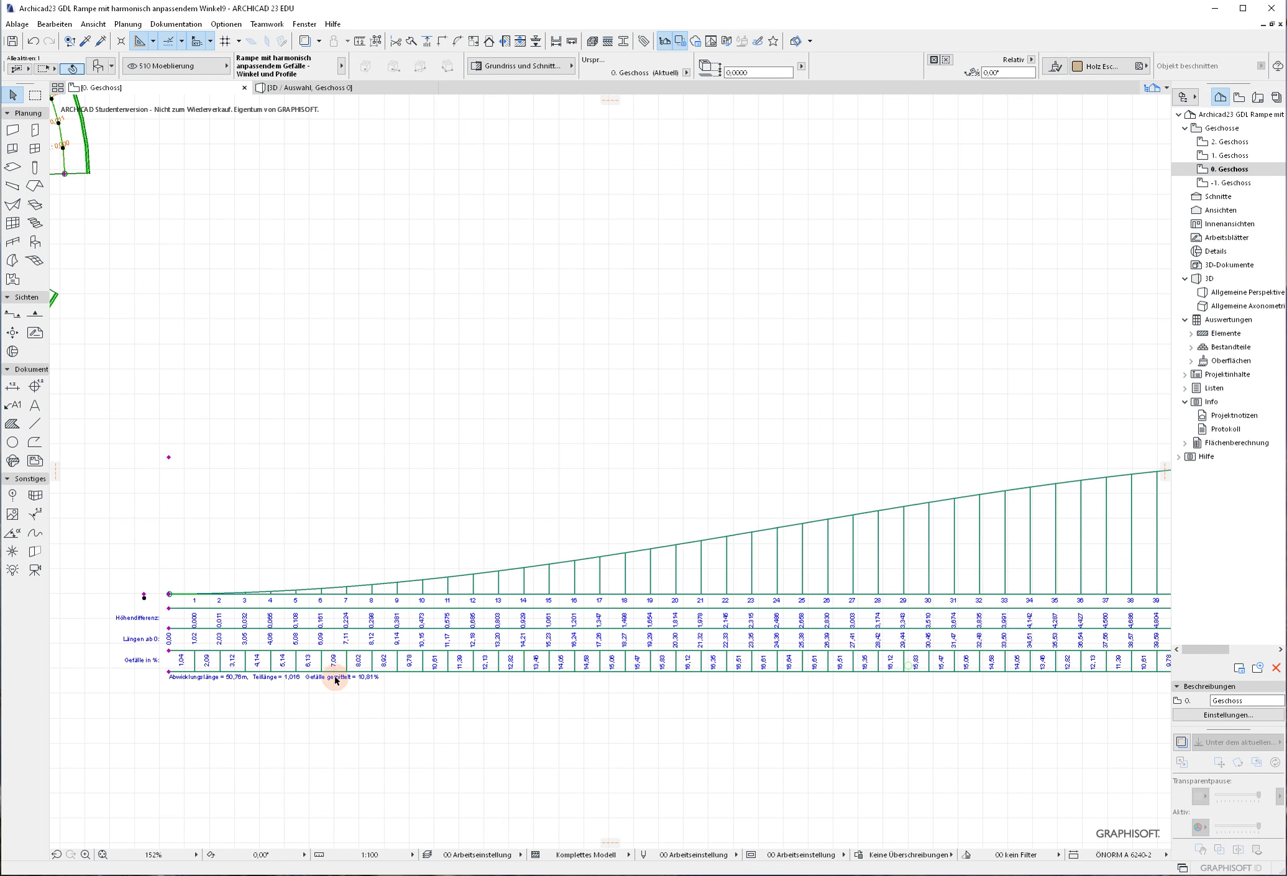
scroll(233, 616, down, 2)
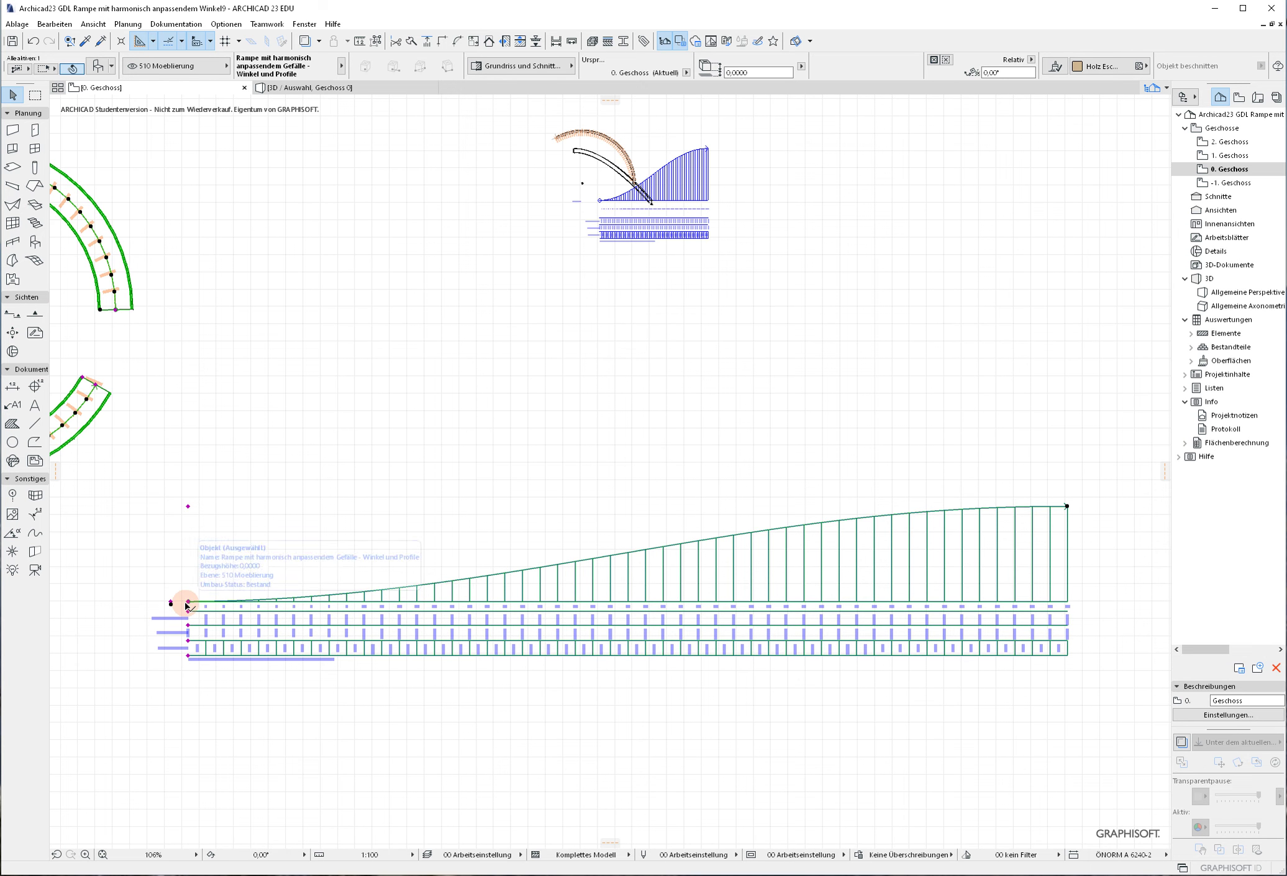
Step: Stretch the spiral ramp's end point in plan outward beyond the dashed reference arc, for a spiral change of about 5.68
middle_drag(169, 497, 621, 541)
scroll(621, 541, up, 1)
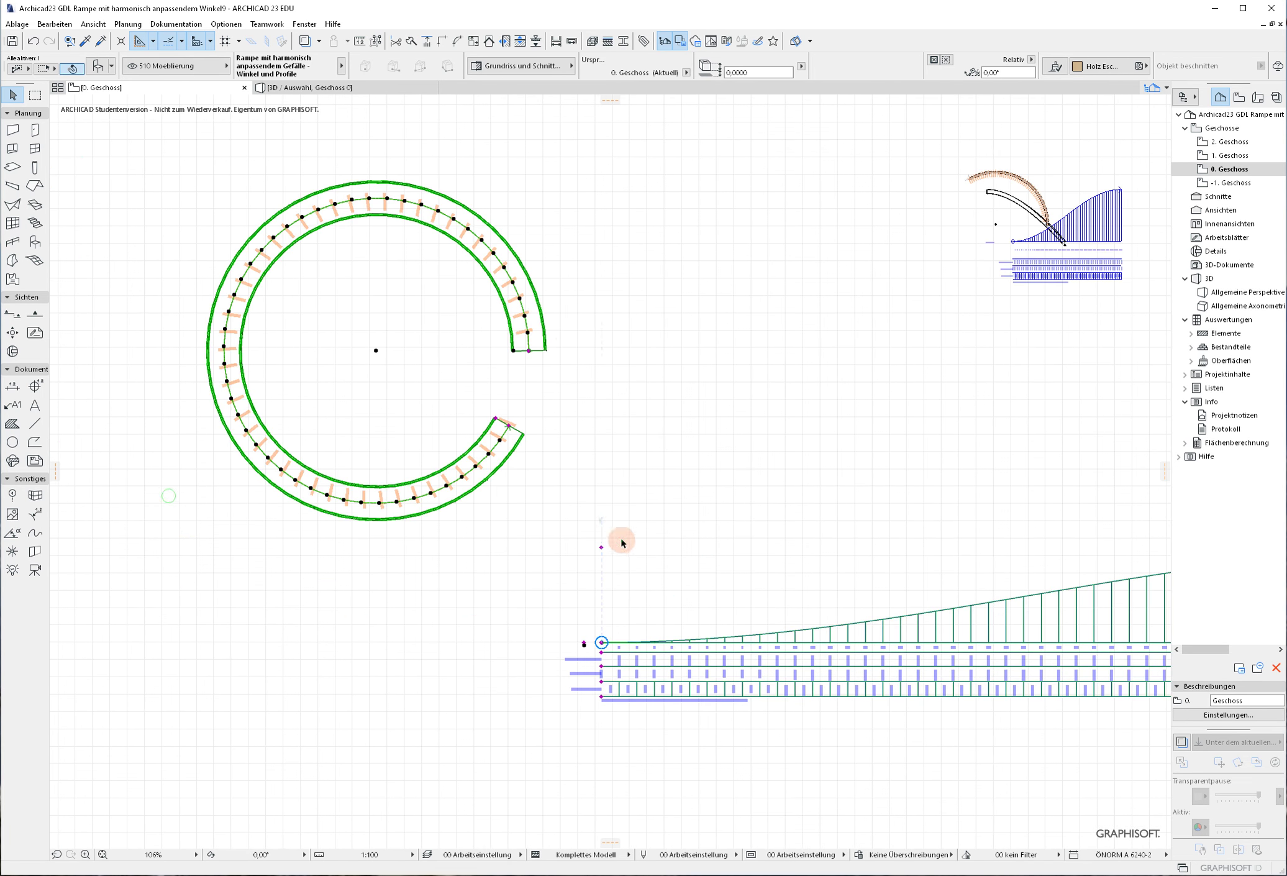
scroll(454, 422, up, 2)
scroll(456, 425, up, 2)
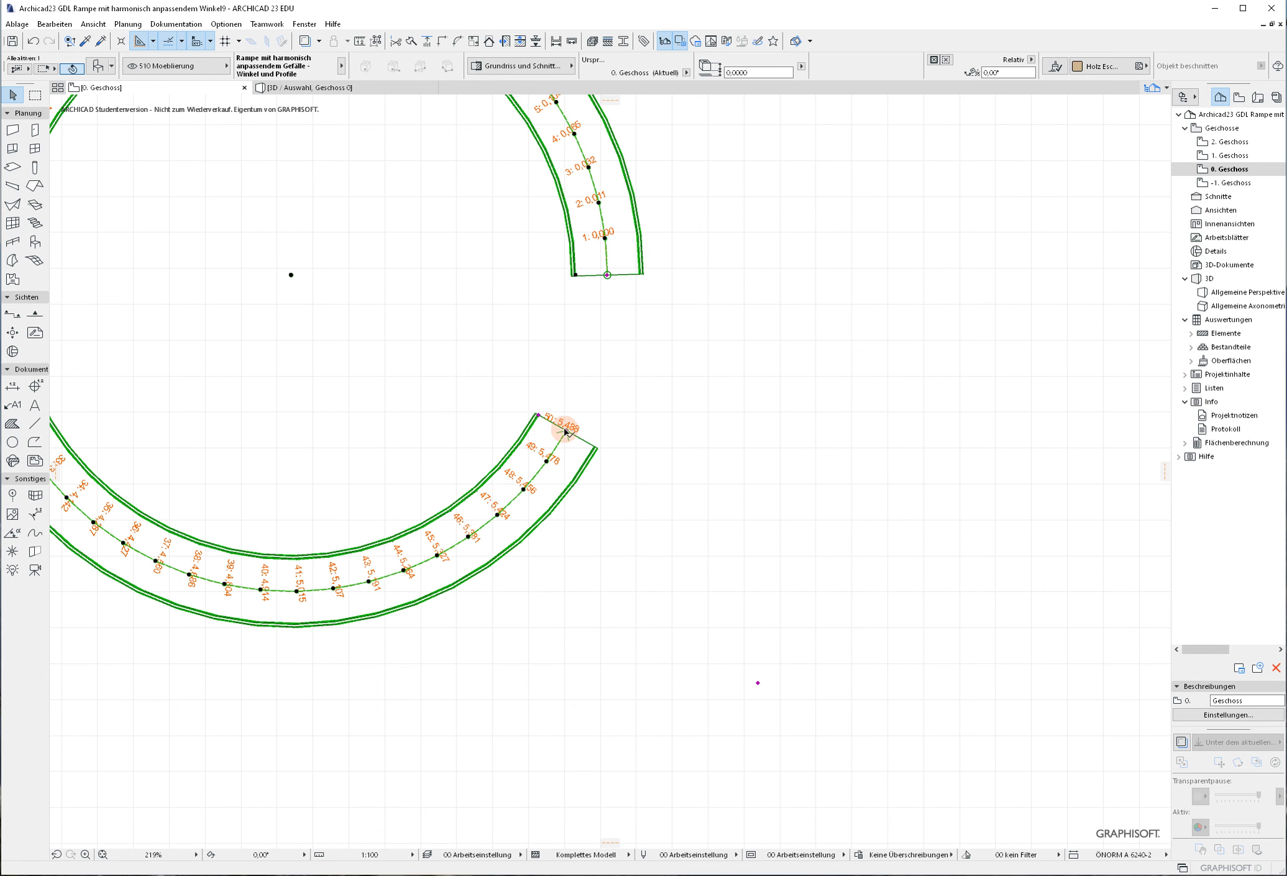
click(567, 431)
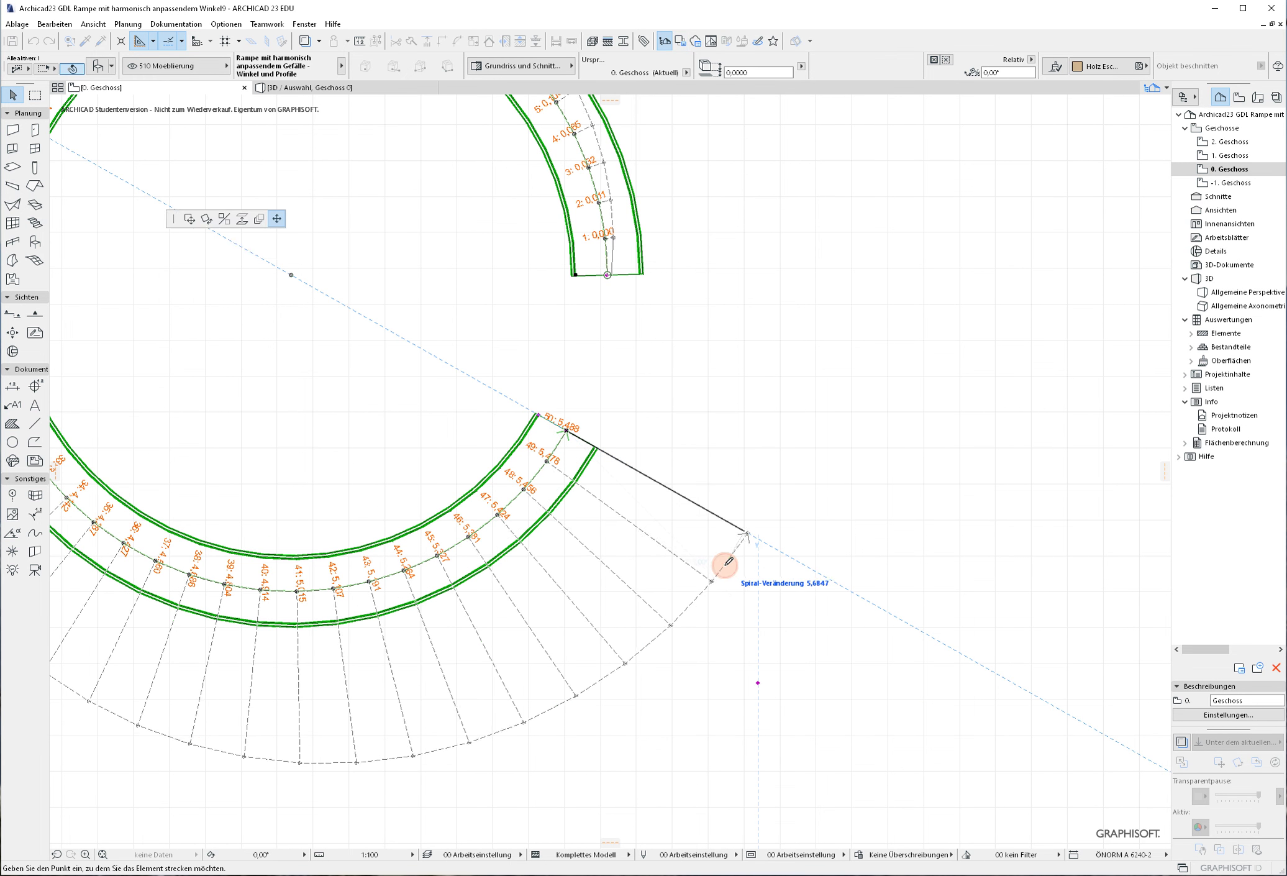
click(728, 562)
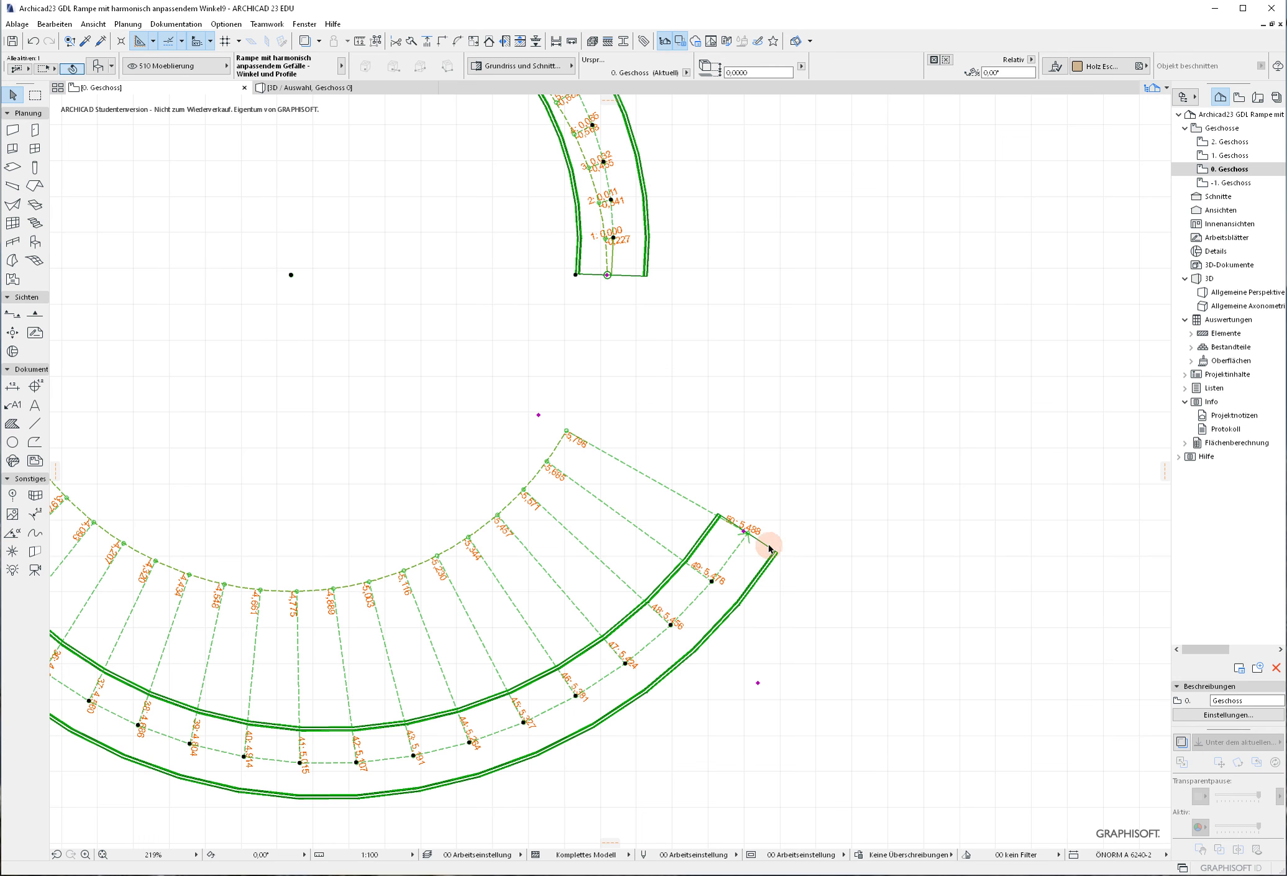
Step: Stretch the spiral ramp's end point back inward to slightly inside the dashed reference arc
scroll(754, 547, down, 5)
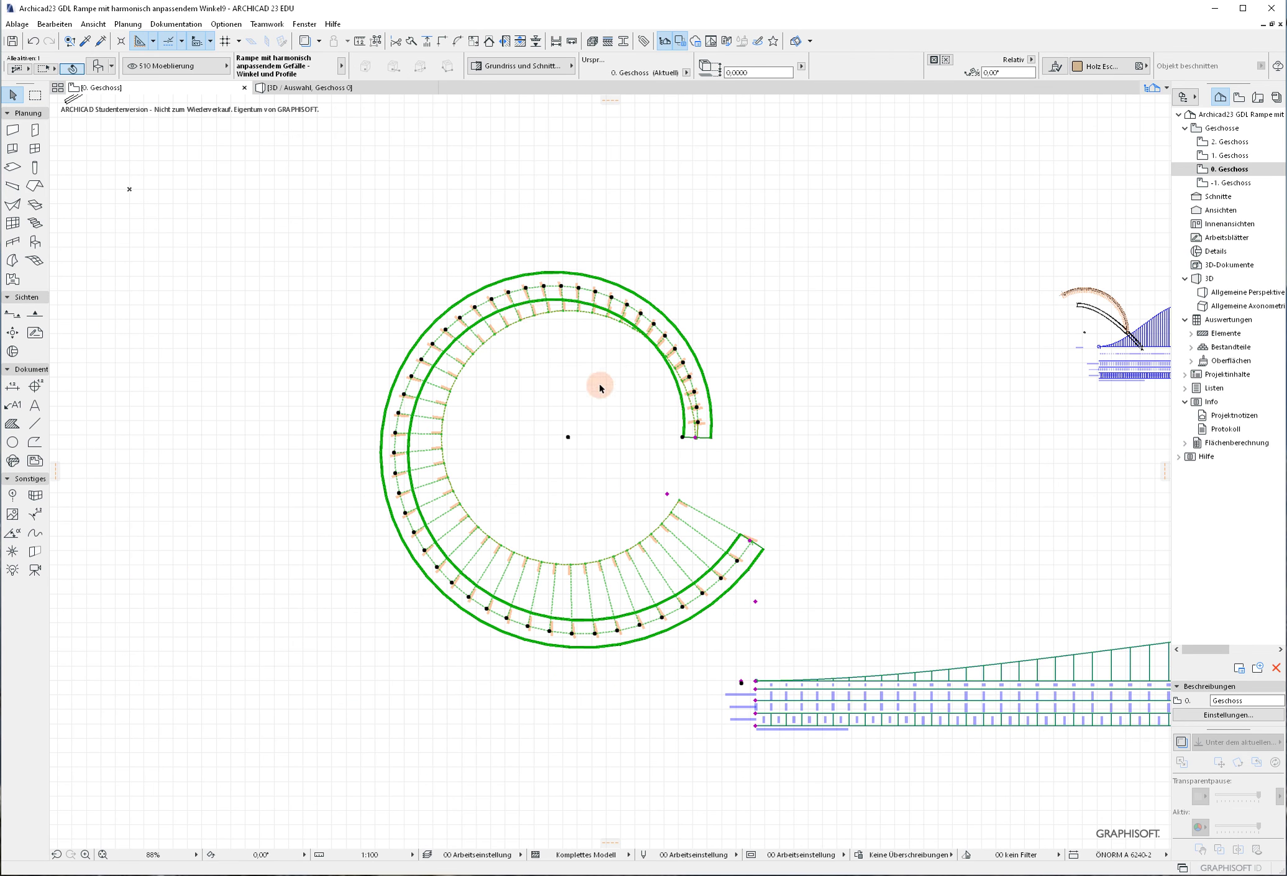
click(749, 541)
click(509, 487)
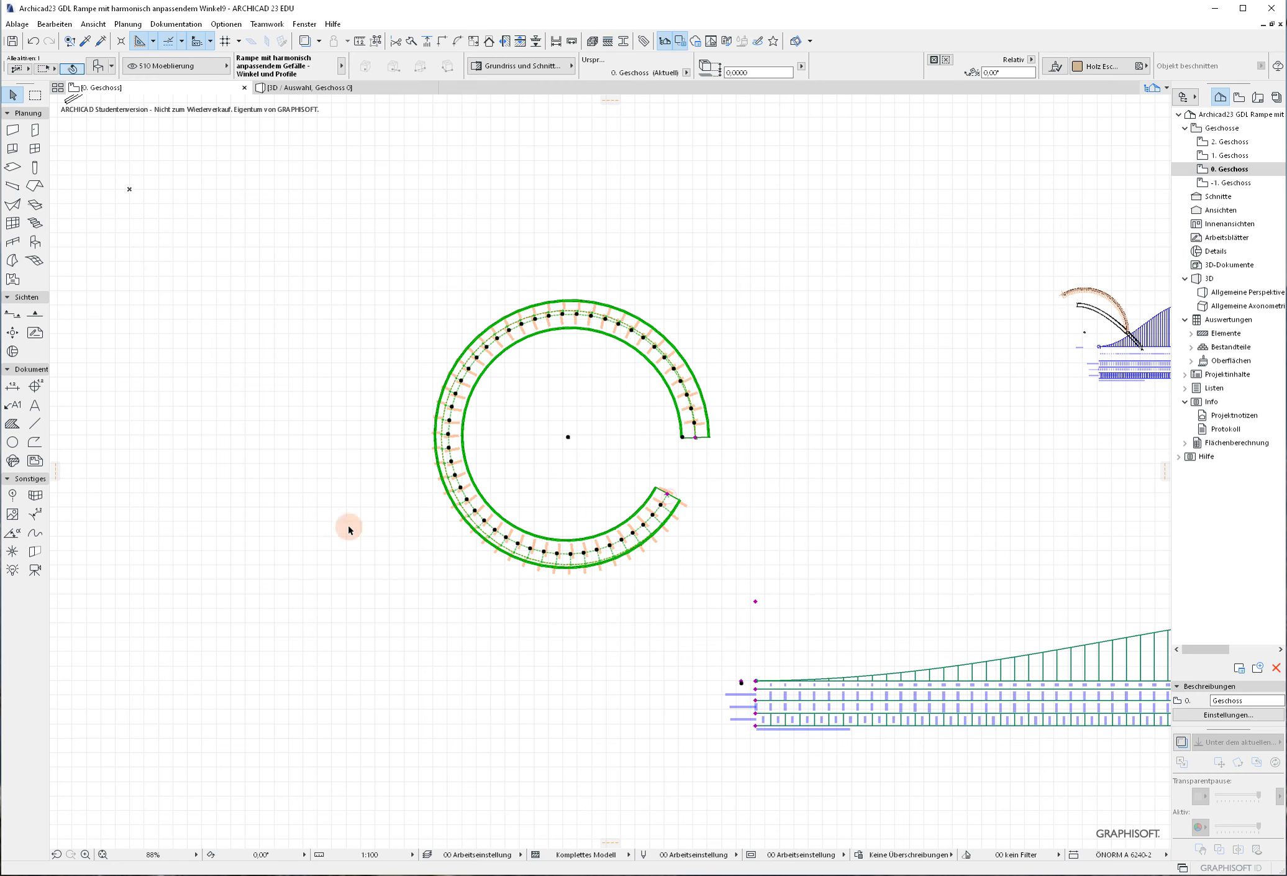
click(348, 525)
drag(776, 375, 575, 497)
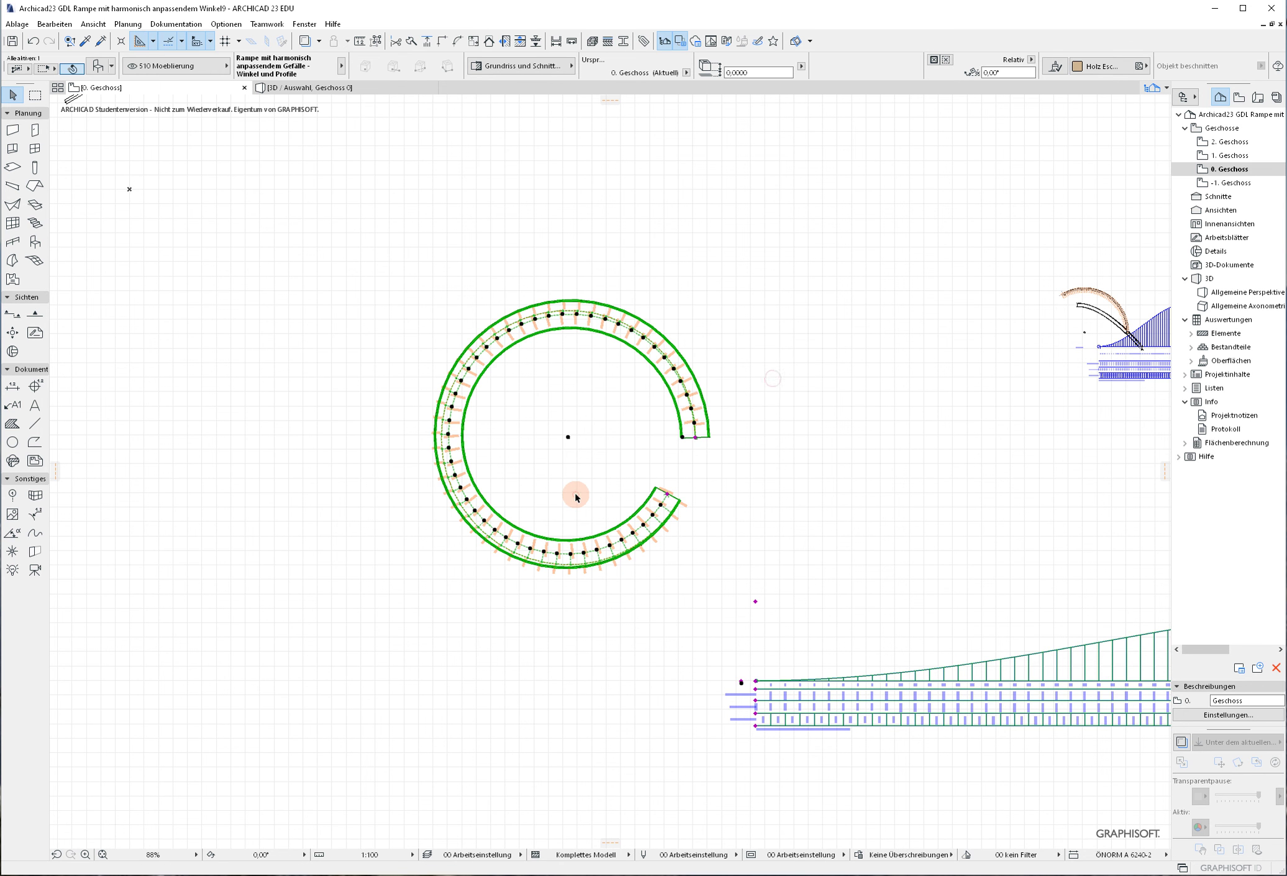
Step: Open the selected ramp's object settings and collapse the preview and positioning section
key(ctrl+t)
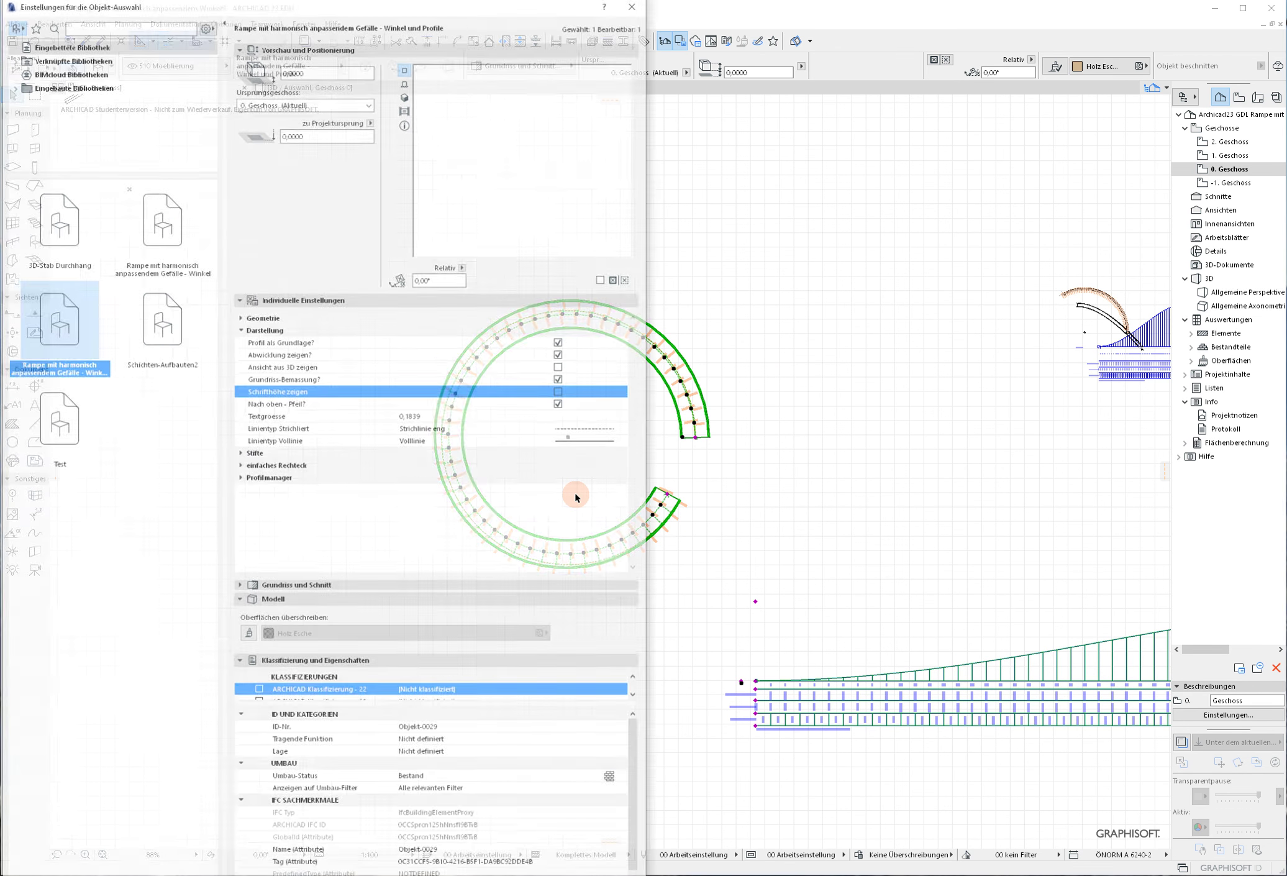
drag(476, 7, 745, 48)
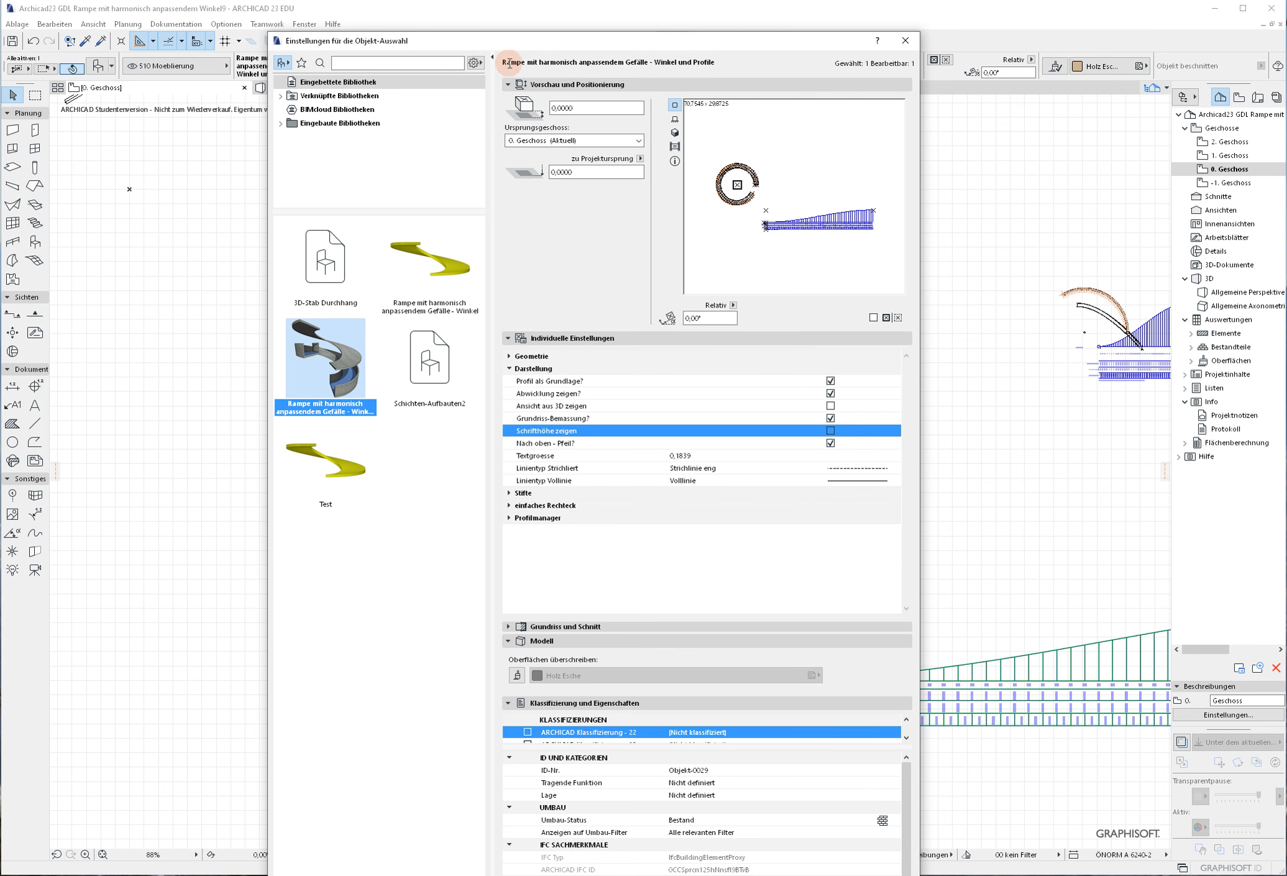
click(508, 84)
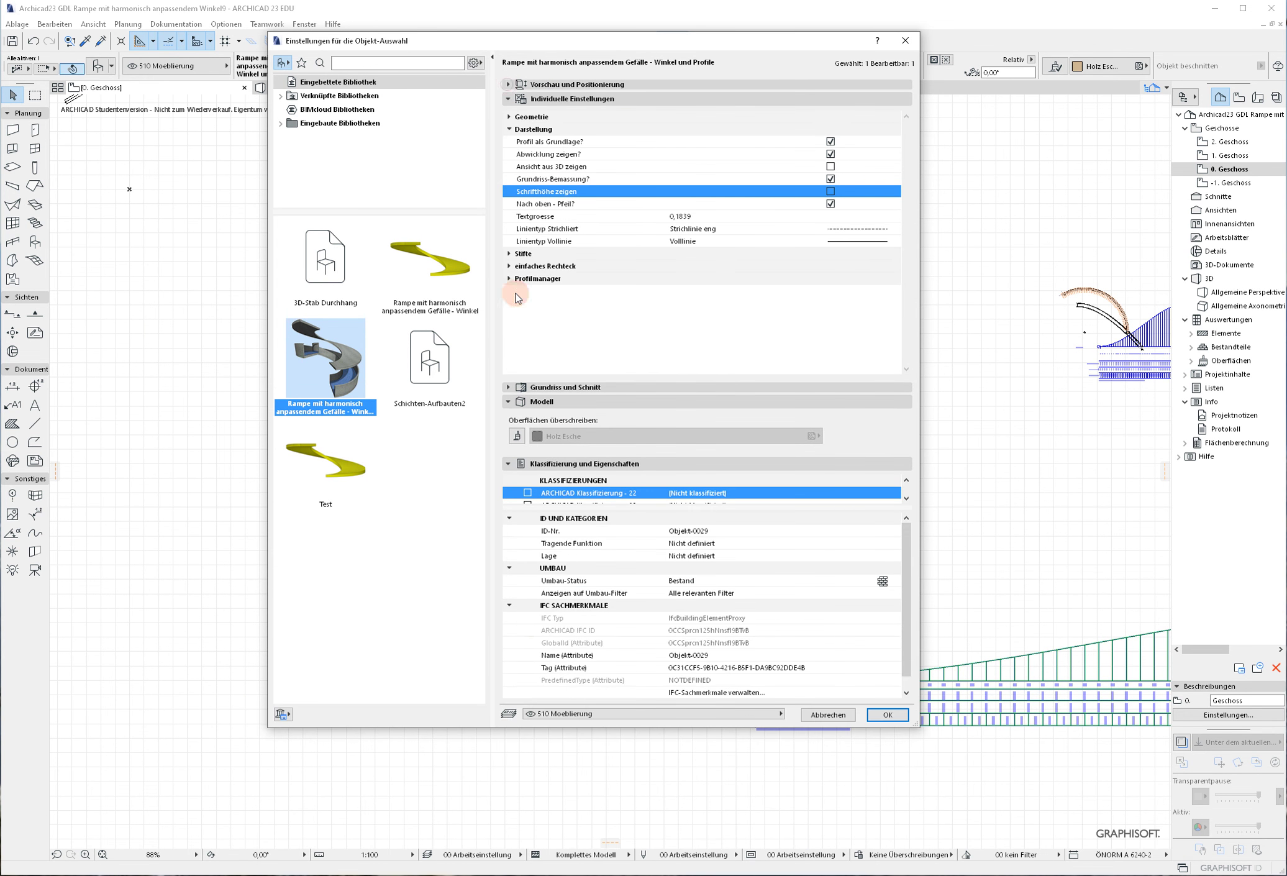
Step: Share the ramp's GDL object on the BIMcomponents.com portal under the Attribution 4.0 licence, reviewing its description to the end before uploading
click(283, 713)
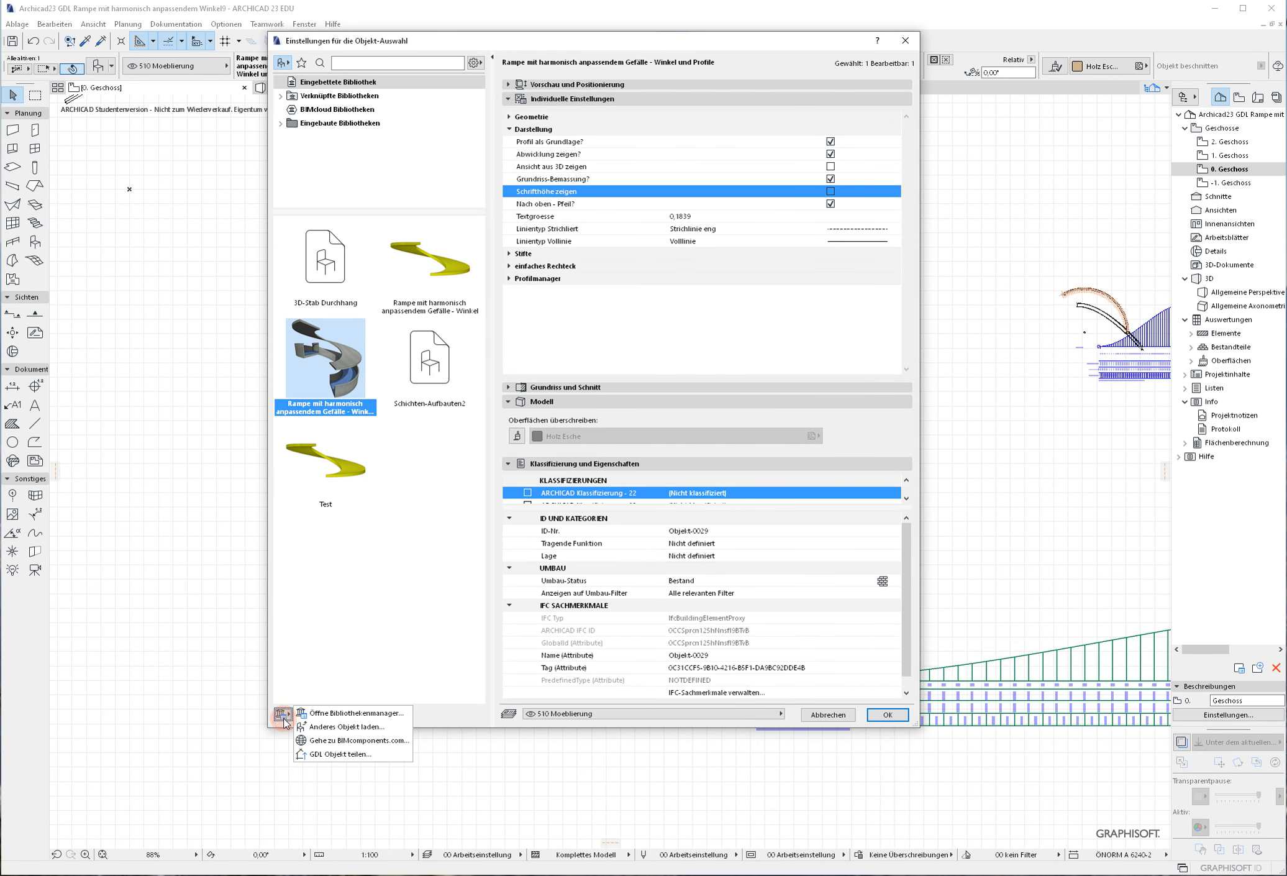
click(353, 754)
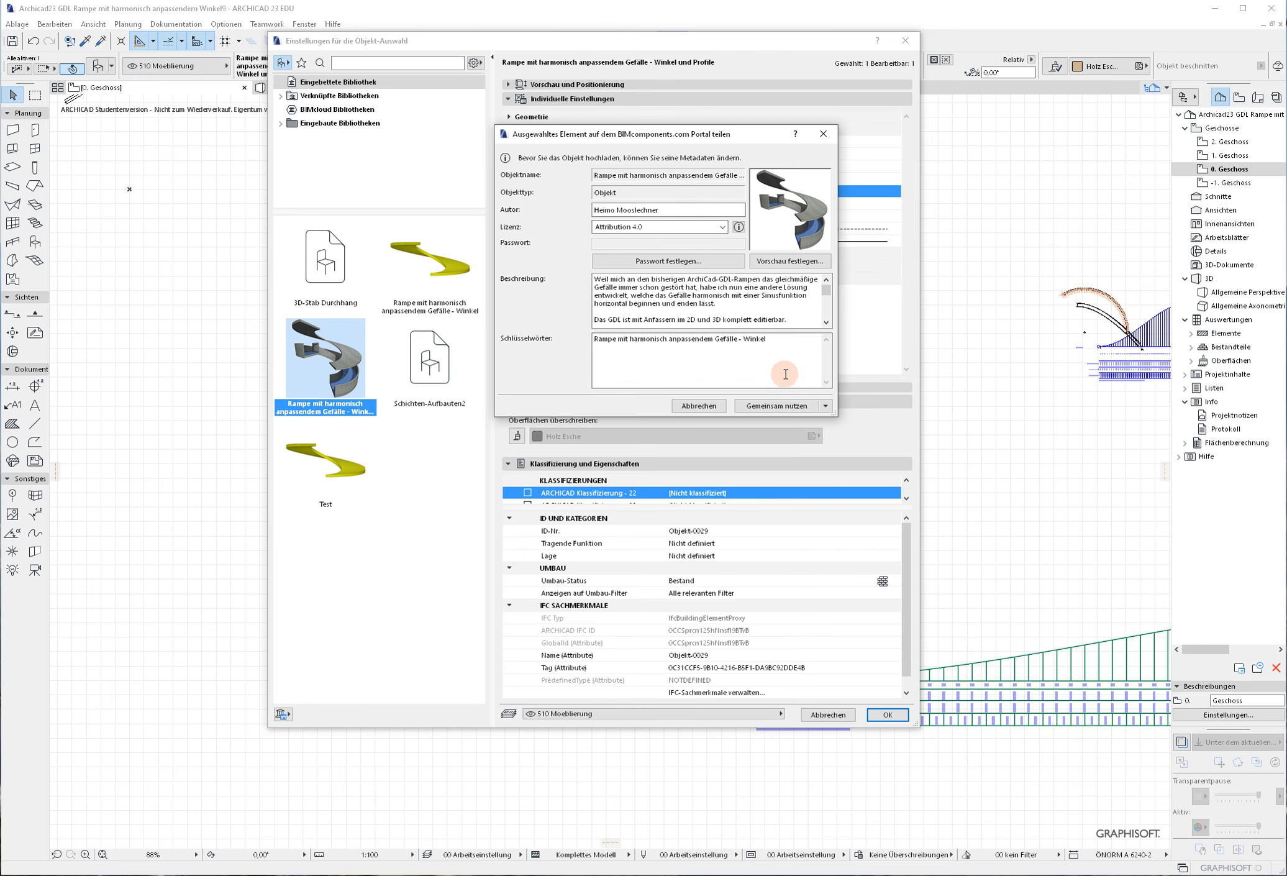
drag(826, 291, 829, 318)
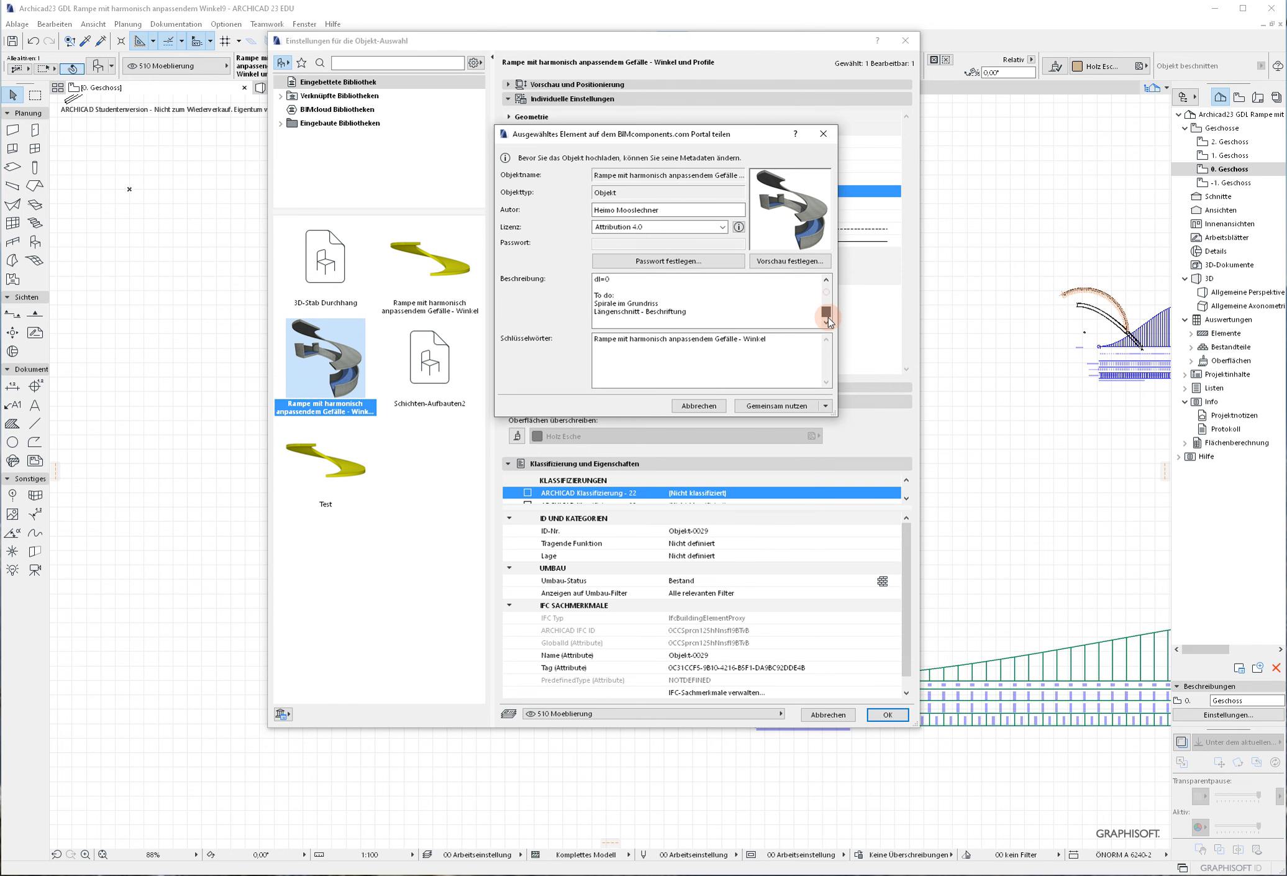
click(777, 407)
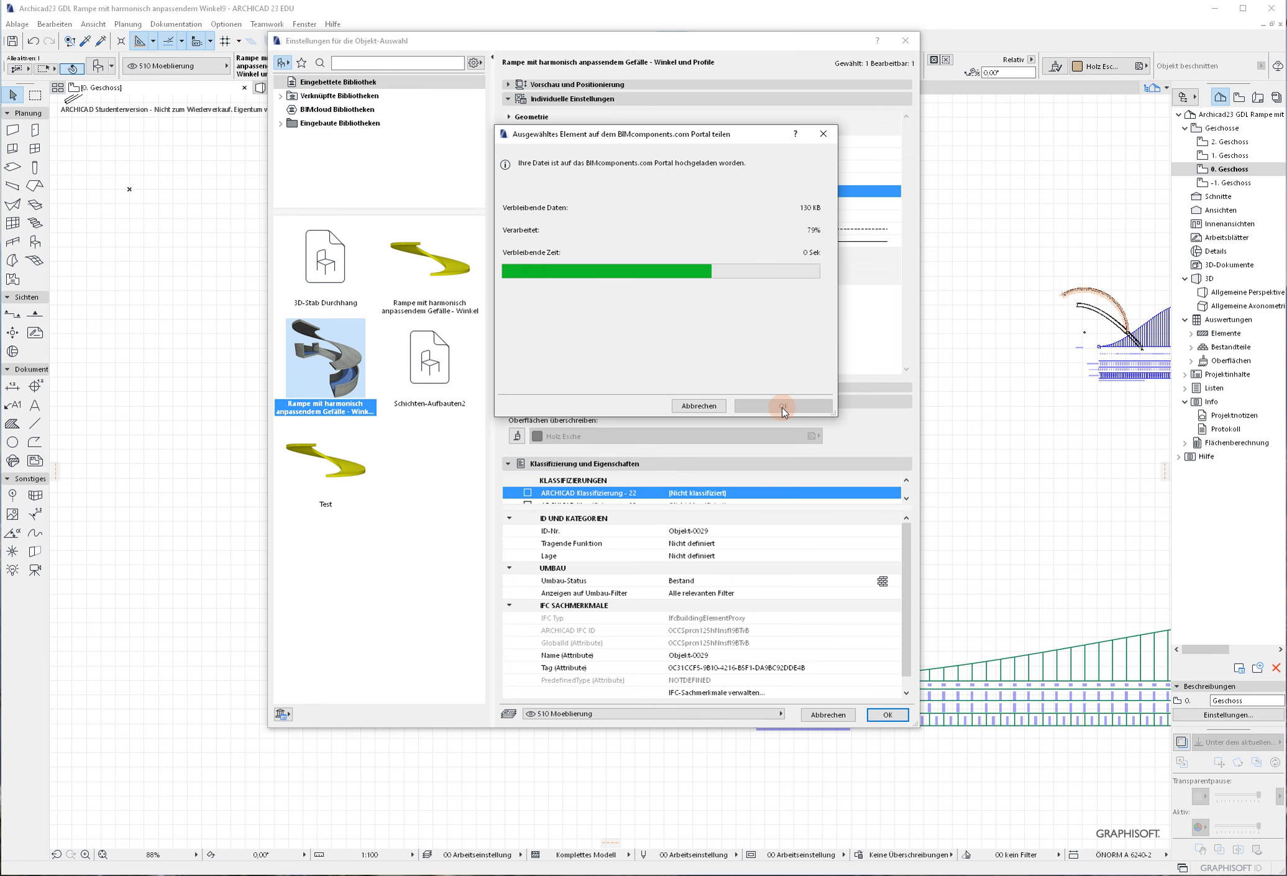